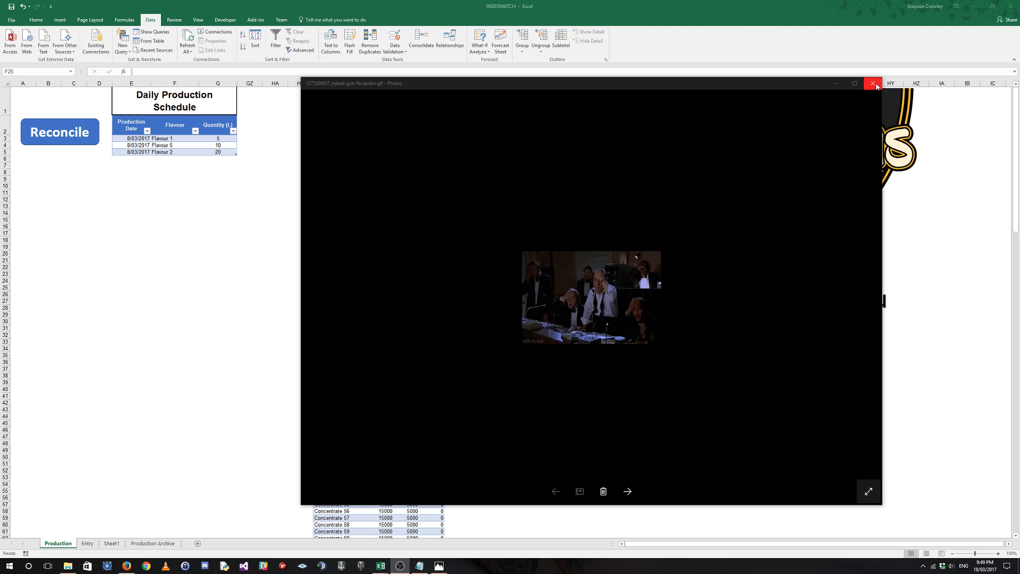
Close the open photos and examine the Concentrates On Hand table, its Used formula and the flavour recipes on the Entry sheet.
click(875, 84)
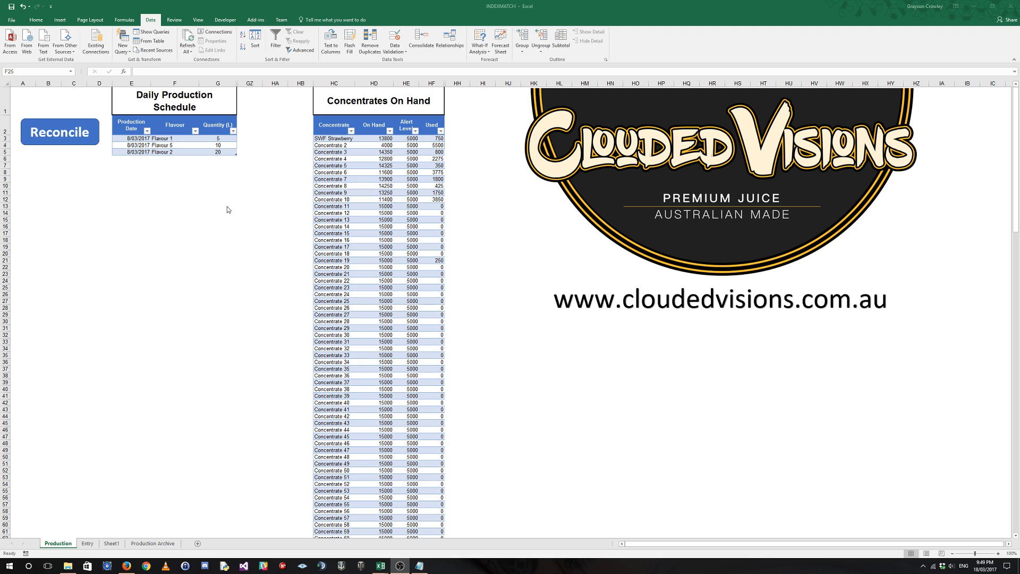
click(382, 155)
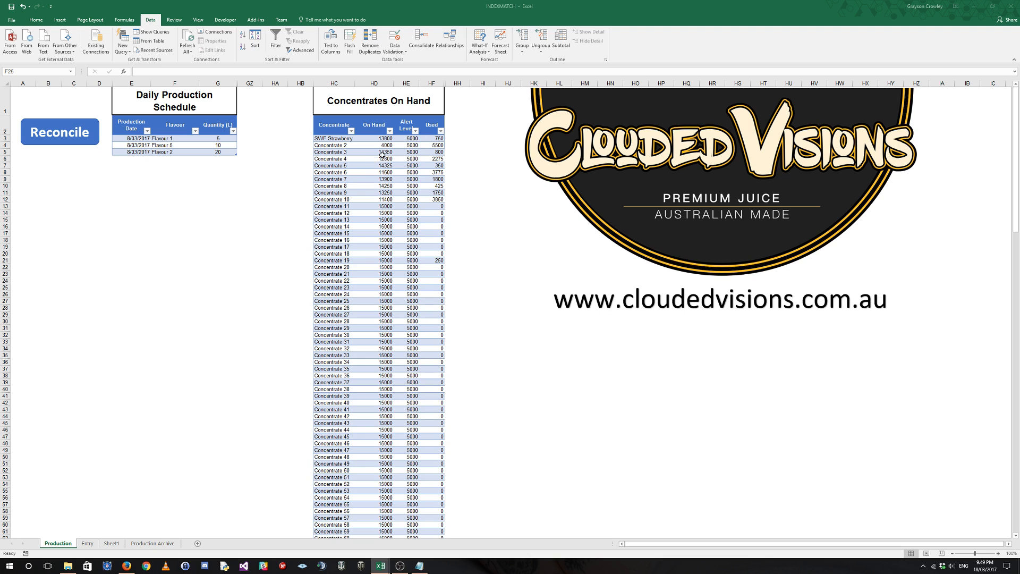
click(376, 116)
click(395, 41)
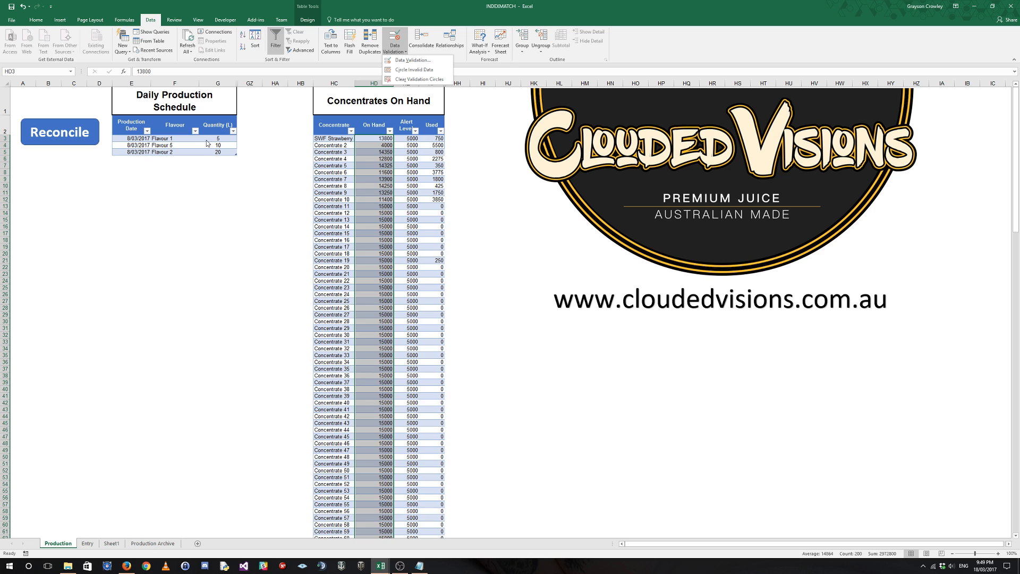
click(290, 151)
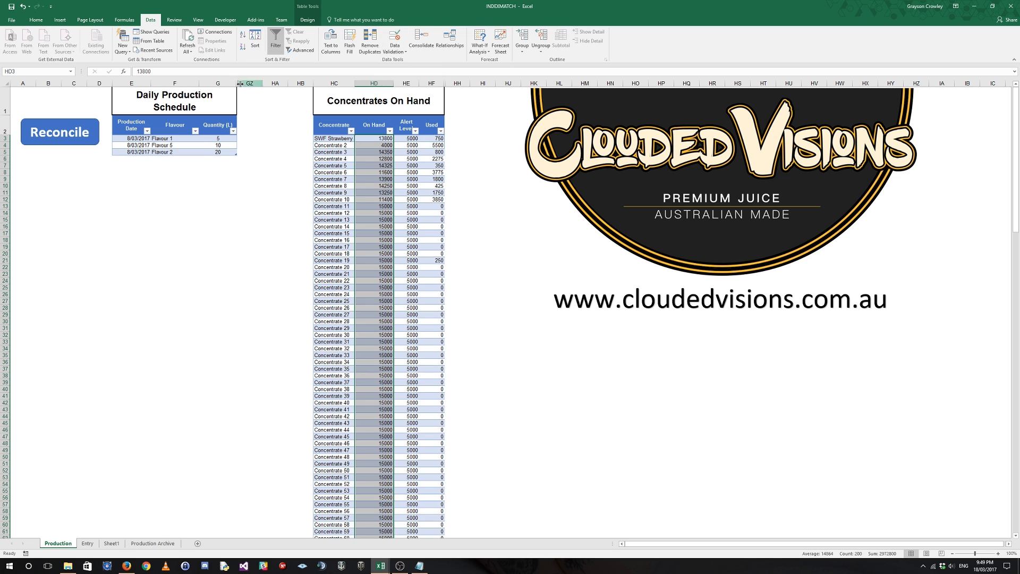
click(302, 172)
click(87, 543)
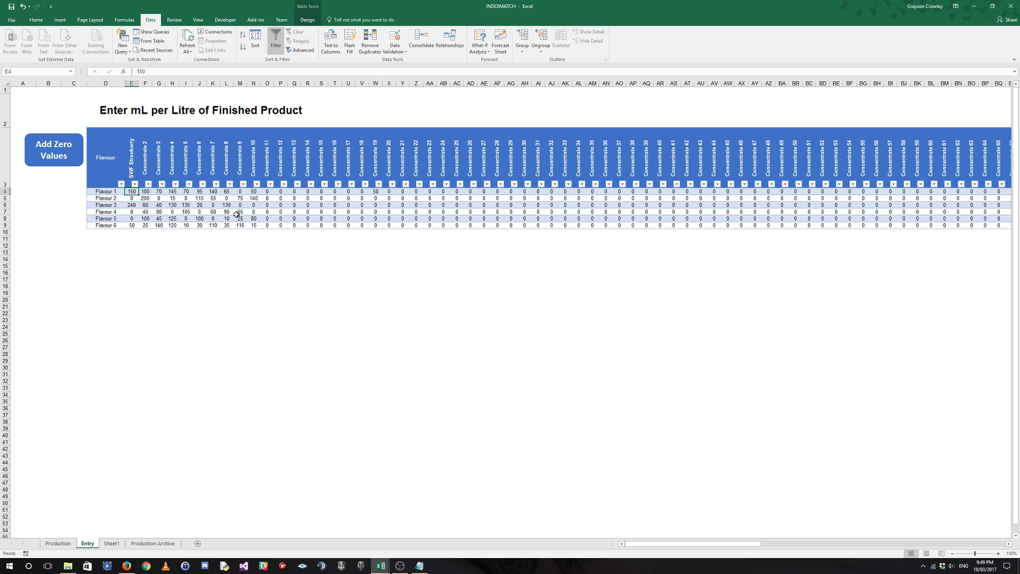
click(58, 543)
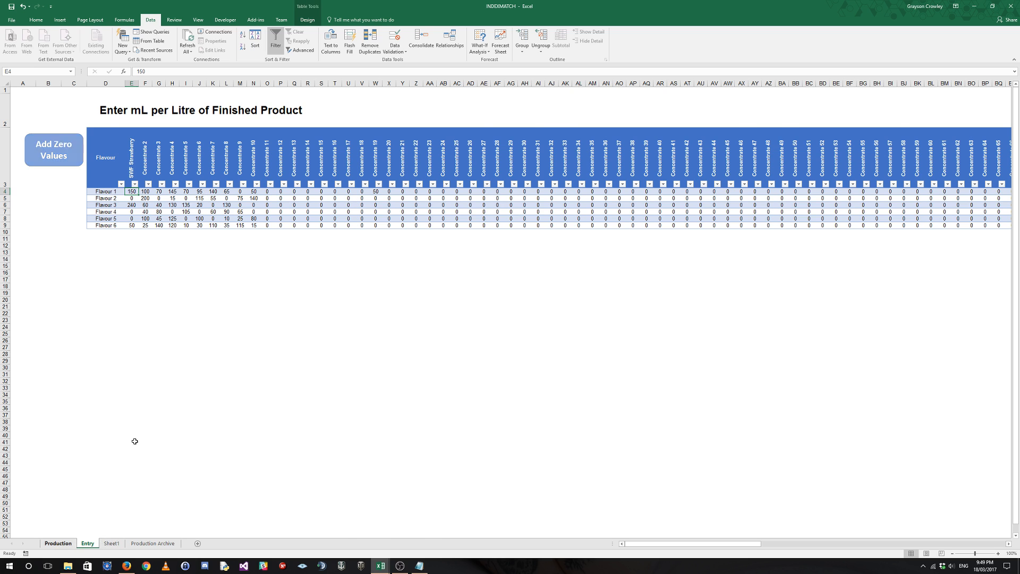
click(374, 140)
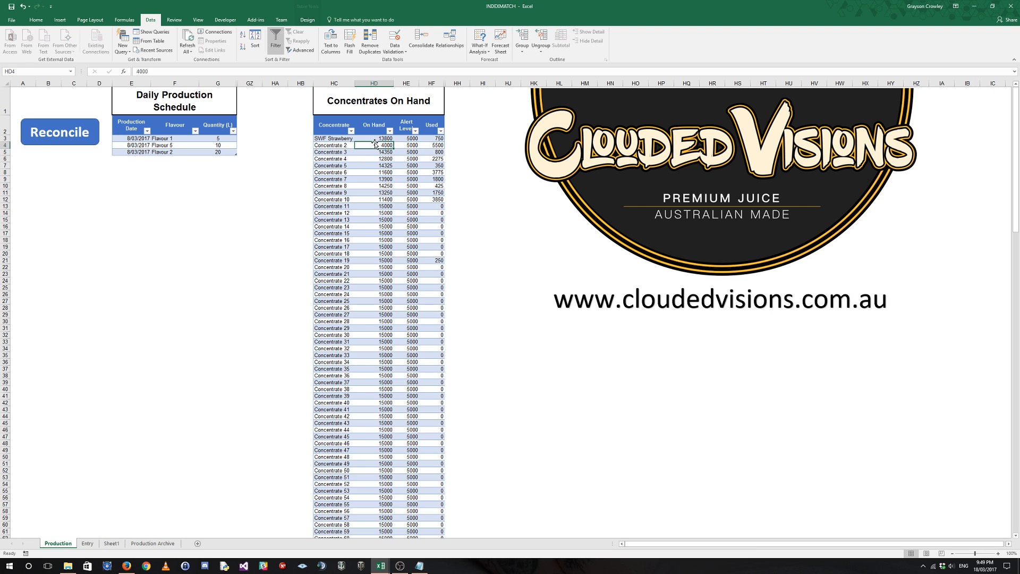
click(402, 139)
click(438, 139)
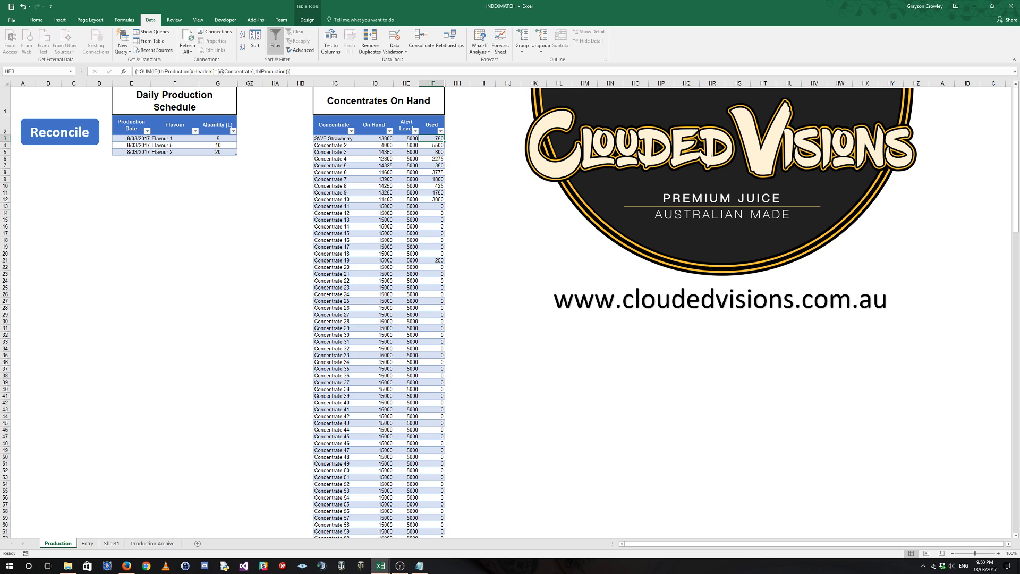
click(209, 167)
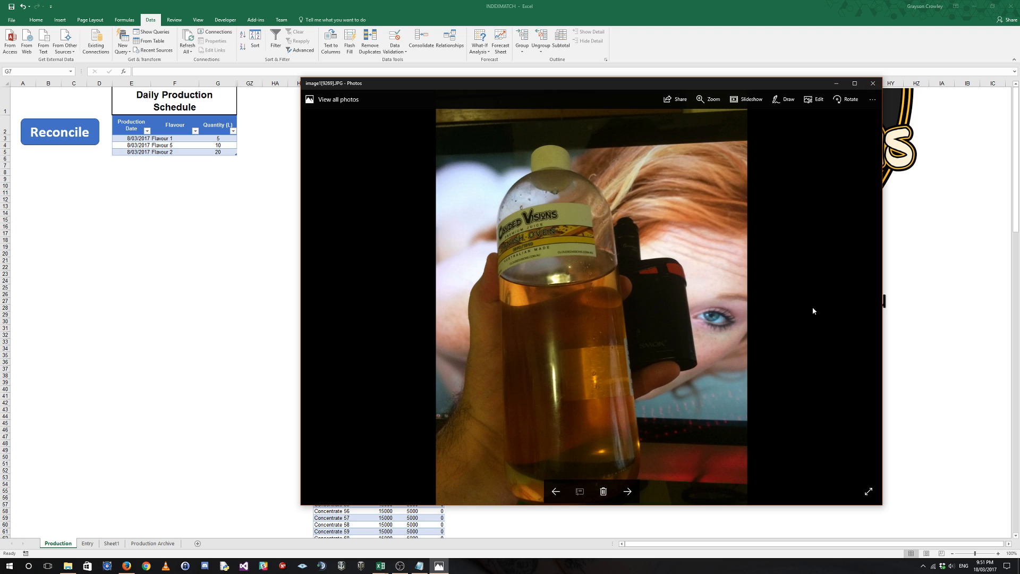
click(873, 84)
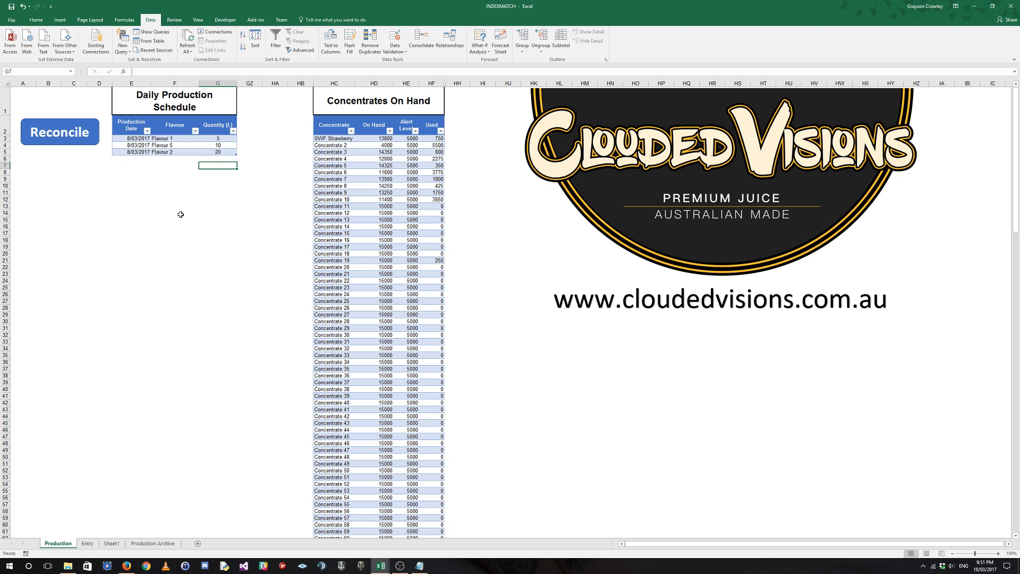
Reconcile the Daily Production Schedule with the concentrate stock and check the On Hand amount for Concentrate 2.
click(168, 138)
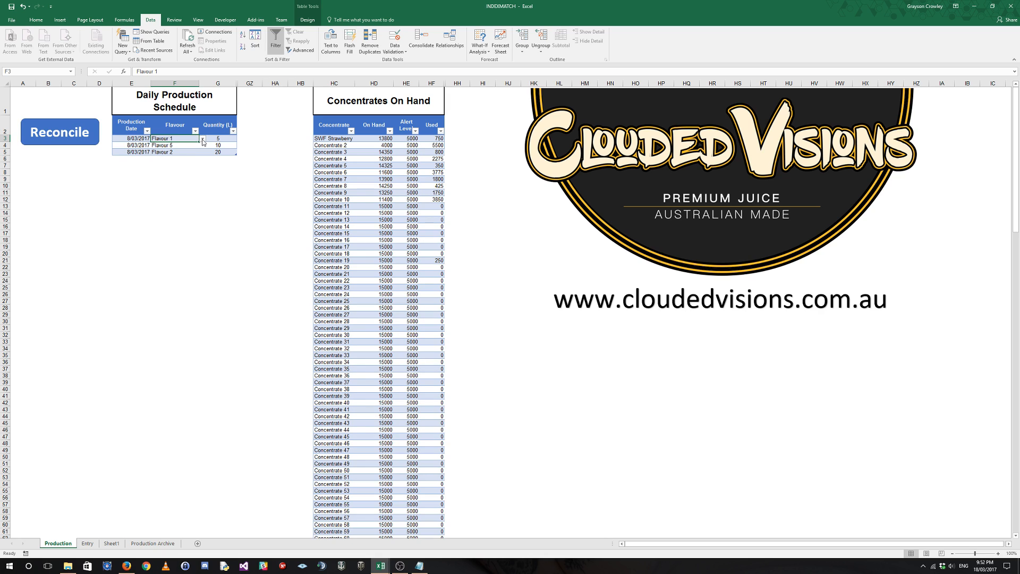
click(373, 118)
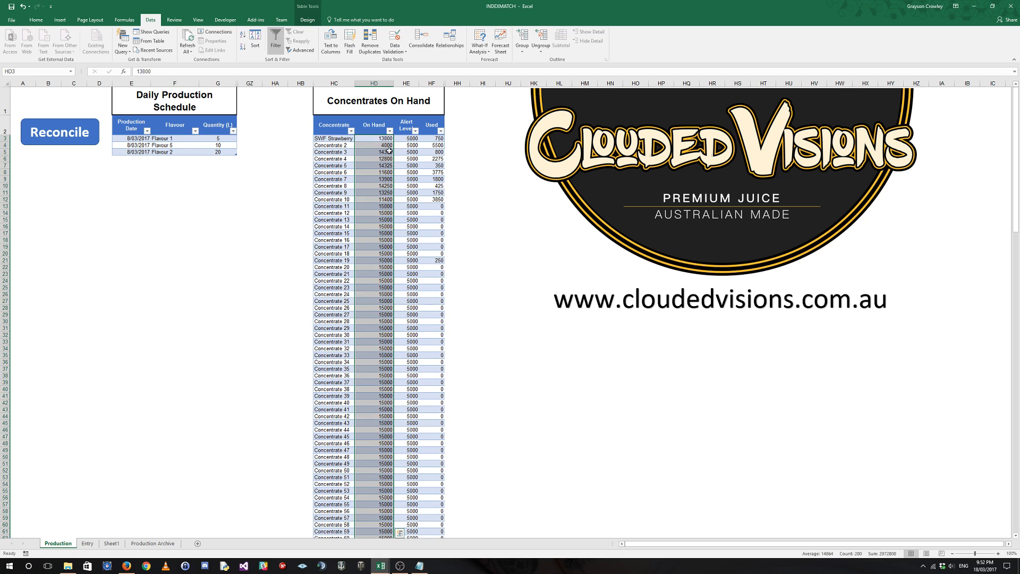
click(181, 139)
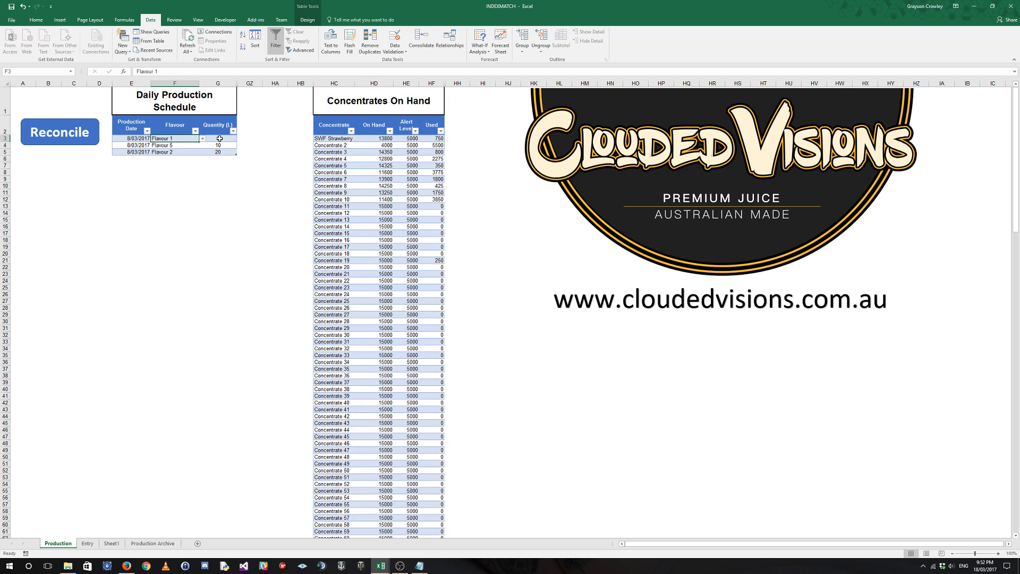
click(217, 139)
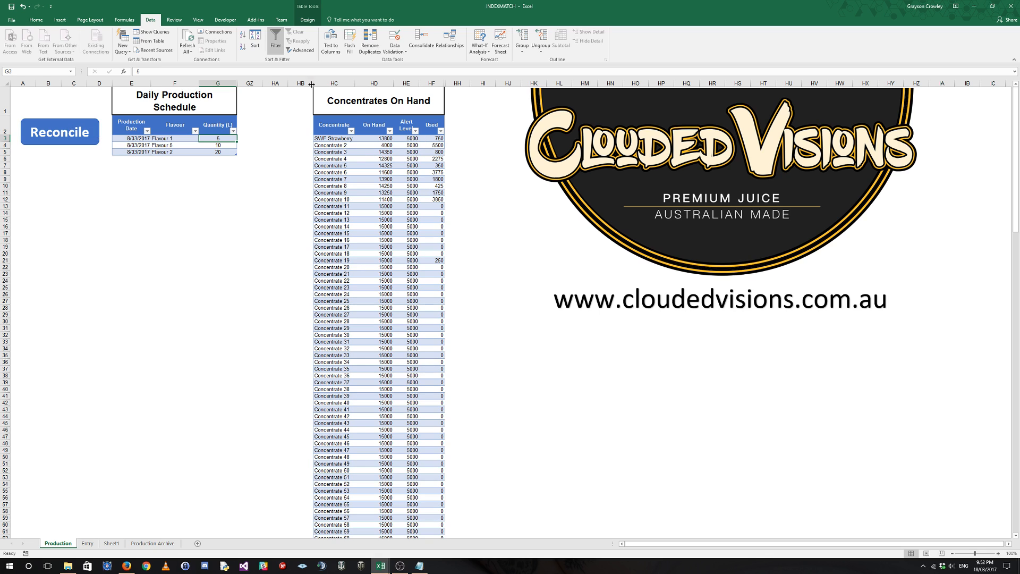
click(375, 137)
click(28, 137)
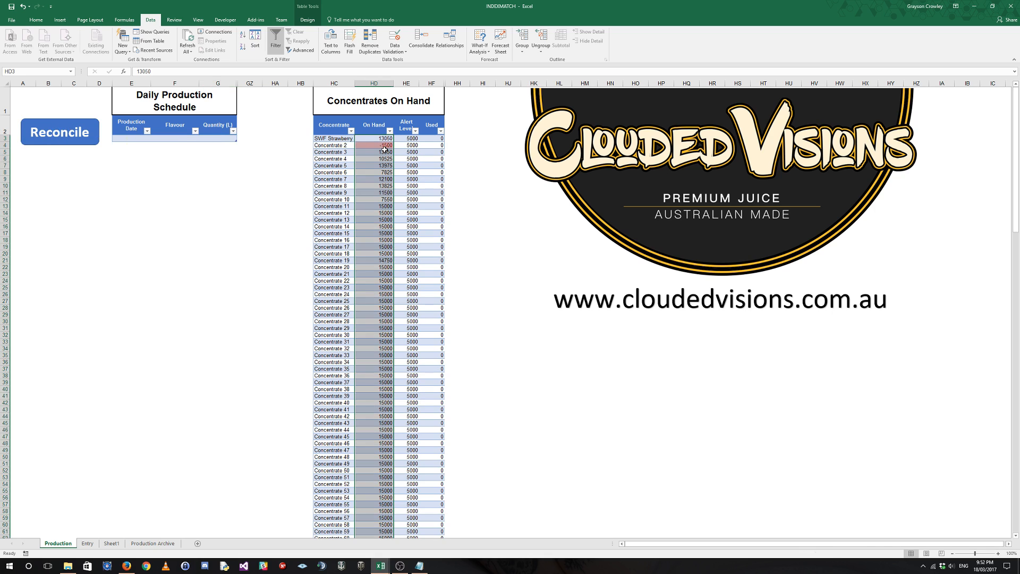
click(414, 164)
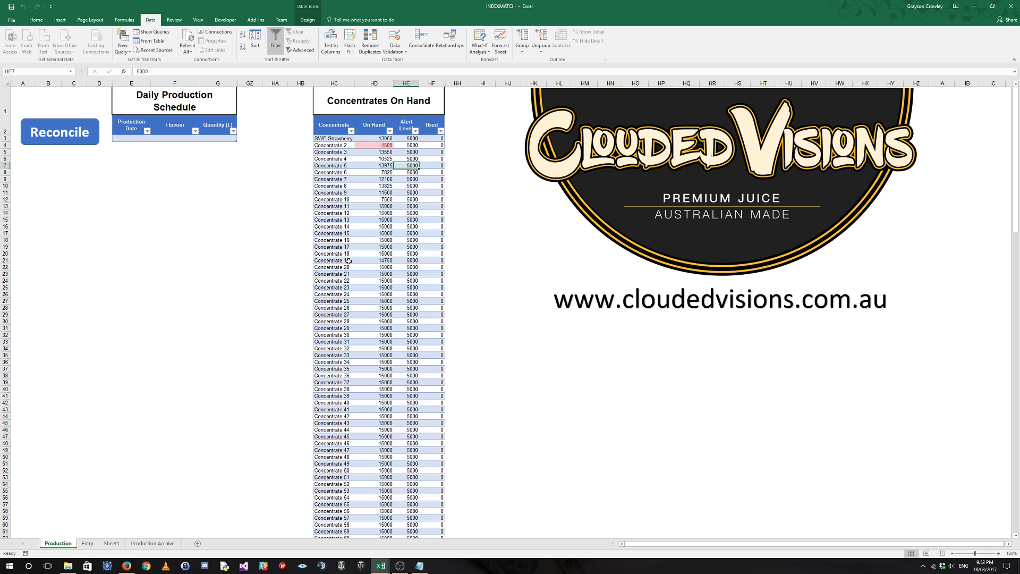
click(378, 143)
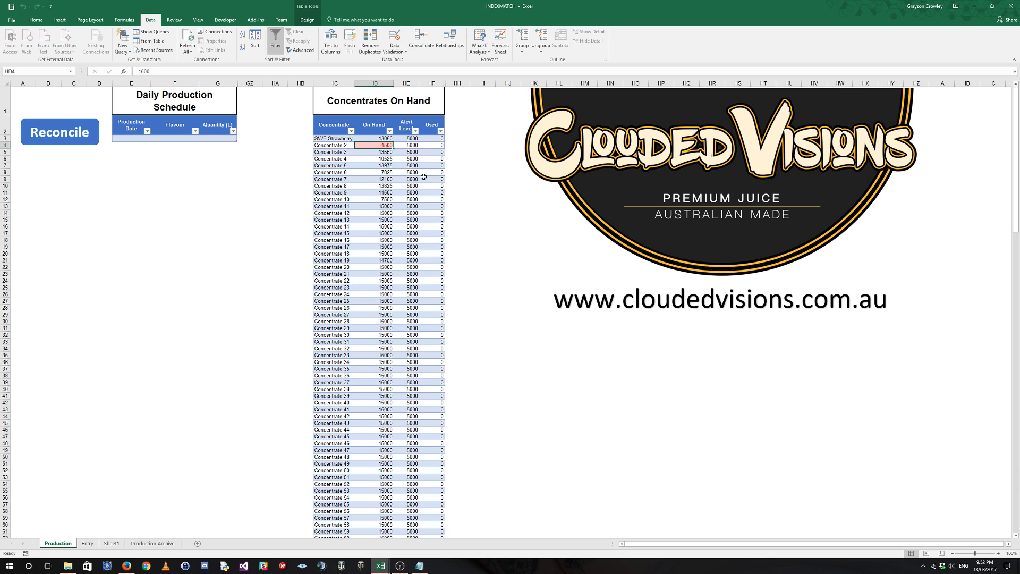
Unhide the concentrate columns between columns G and GZ on the Production sheet.
click(154, 139)
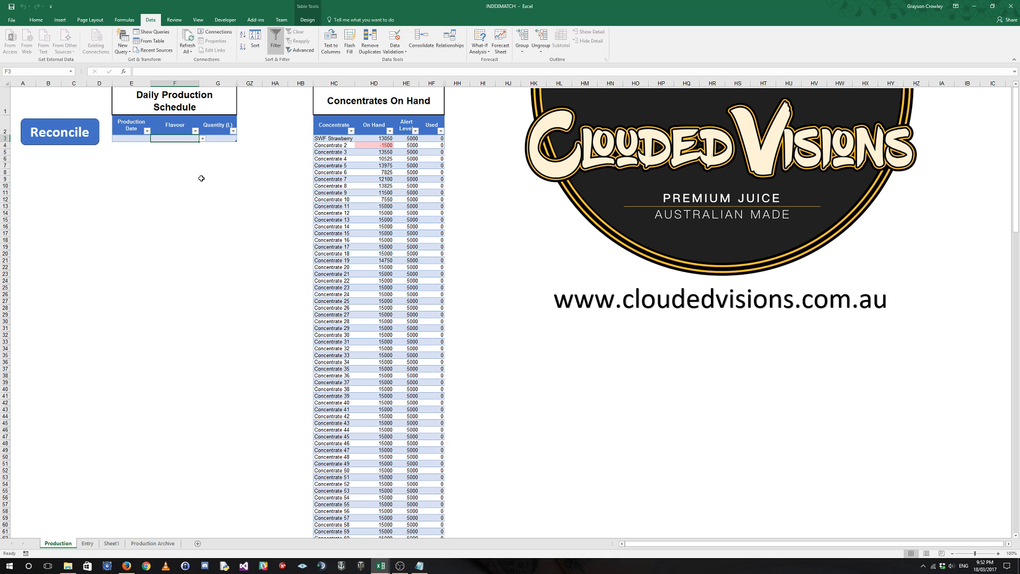
click(132, 138)
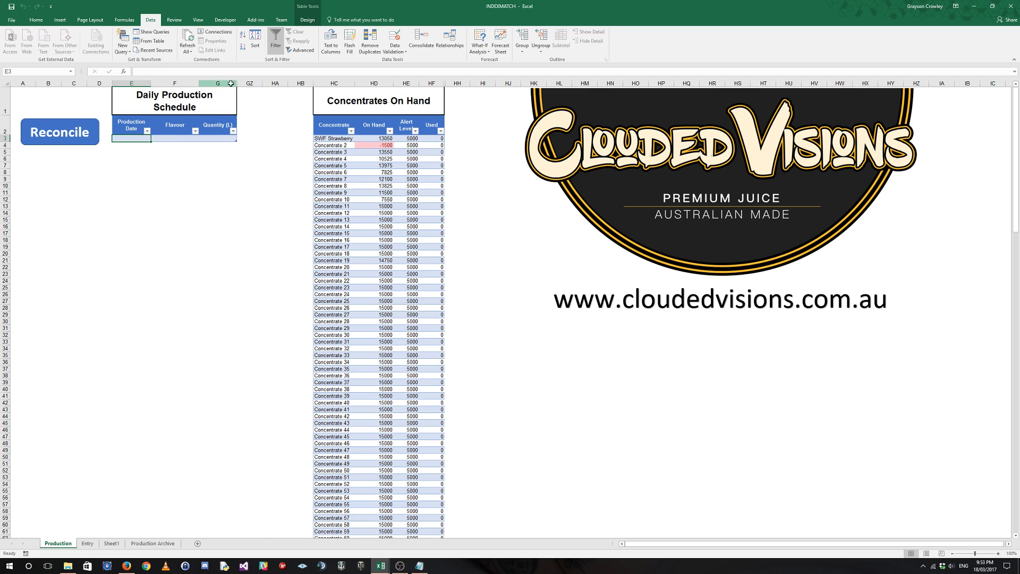
drag(231, 84, 252, 82)
right_click(252, 82)
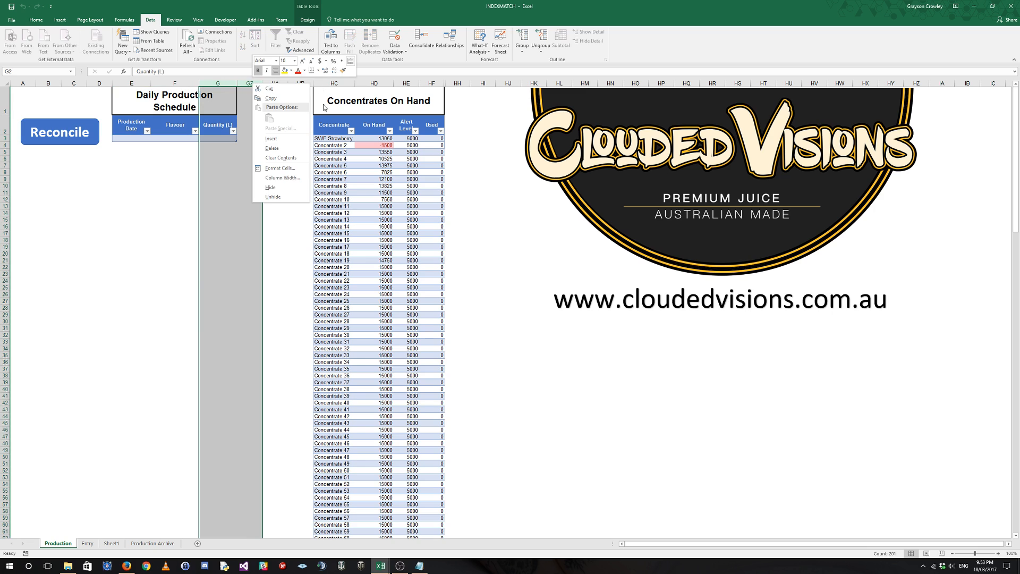
click(282, 197)
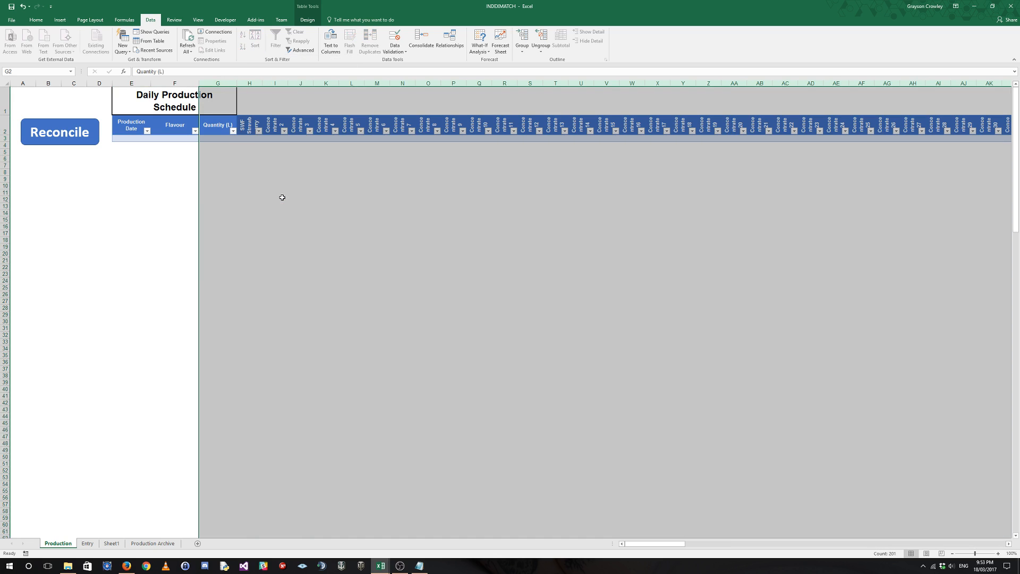
Fill the schedule's empty row with production date 18/03/2017, Flavour 3 and a quantity of 5 L.
click(134, 138)
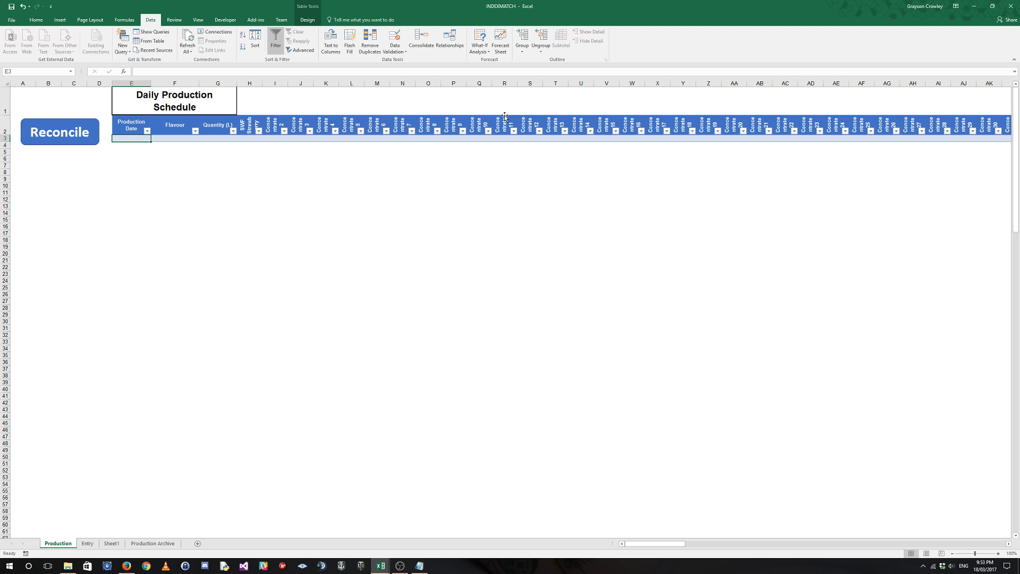
text(18/3/)
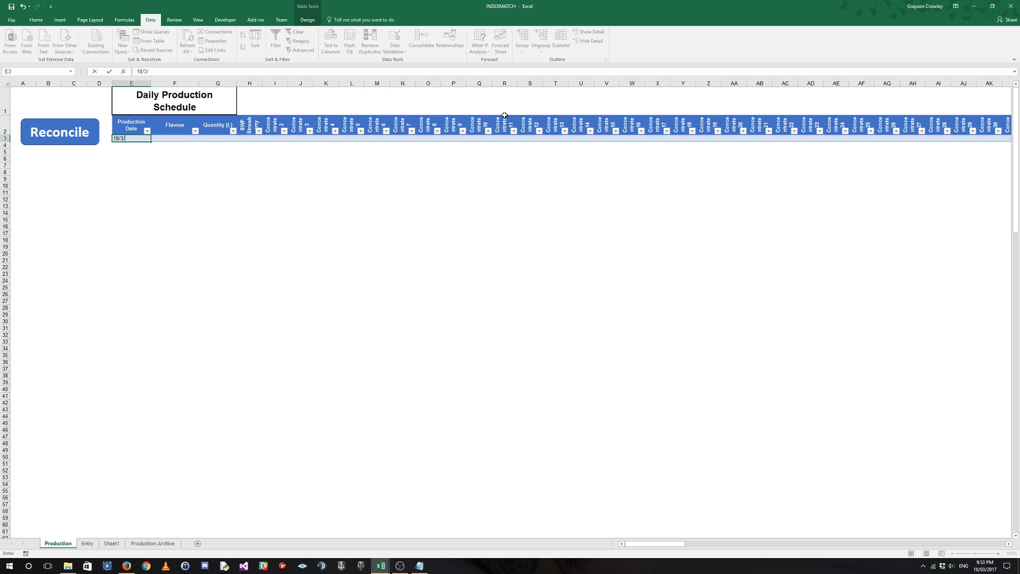
text(2017)
click(199, 138)
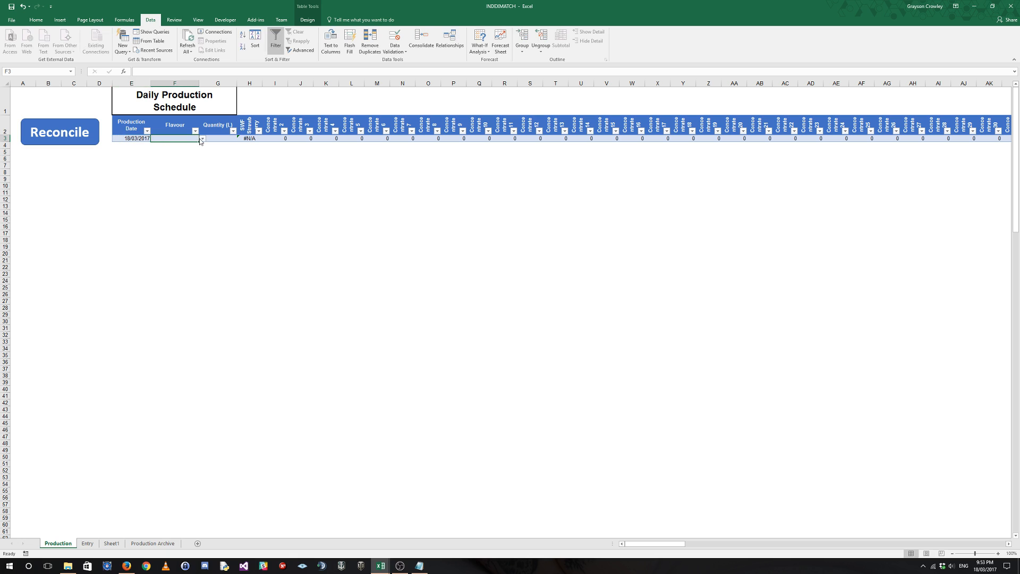
click(203, 139)
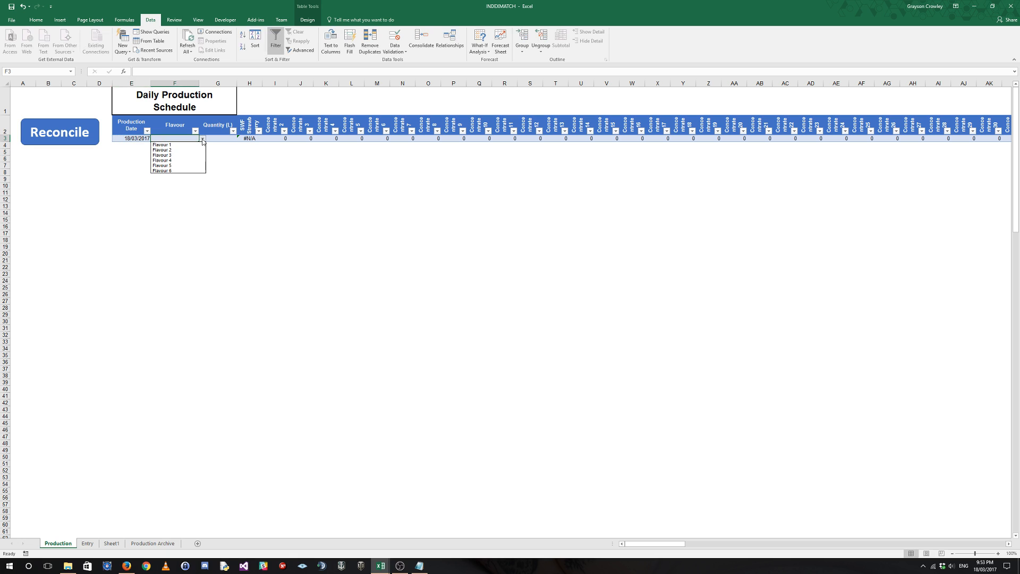
click(170, 159)
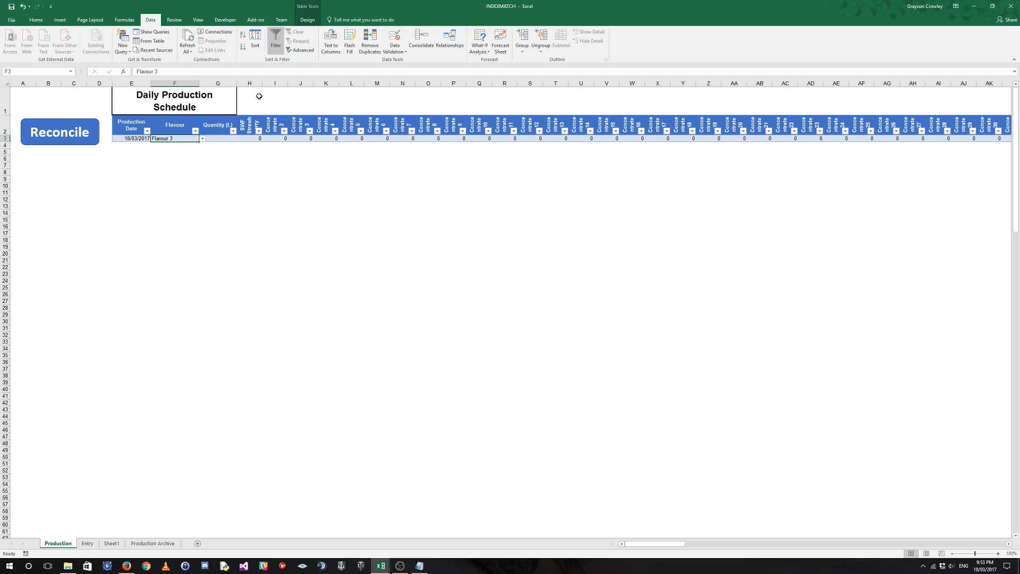
key(Tab)
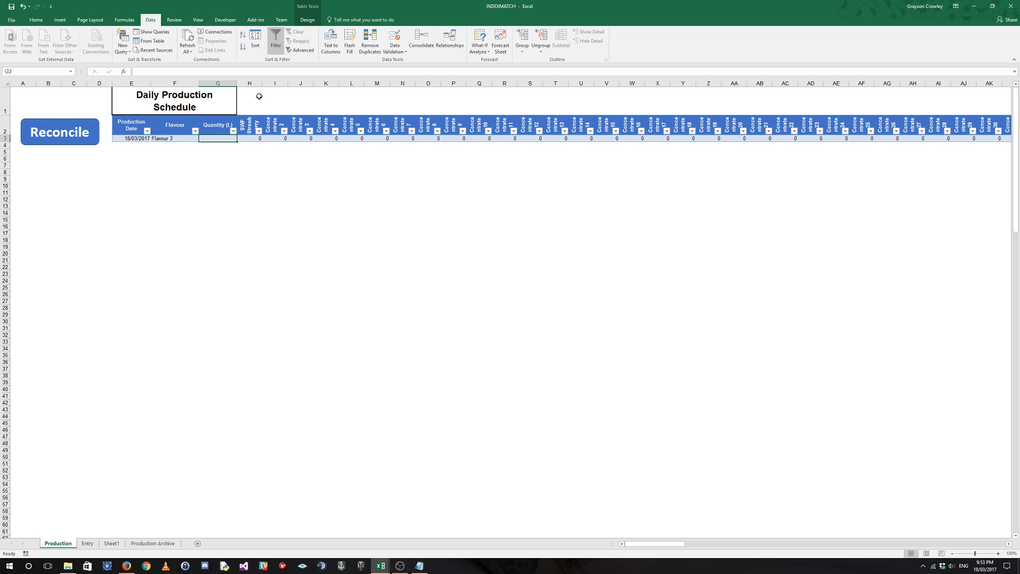
text(5)
key(Tab)
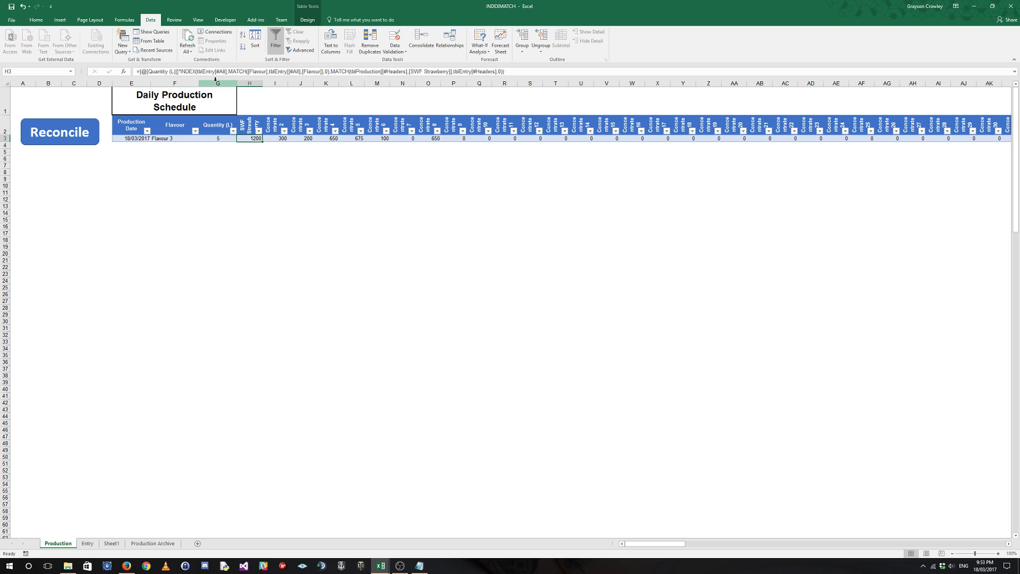
Examine the production table's name and the formulas for SWF Strawberry and Concentrate 2 in the new schedule row.
click(284, 139)
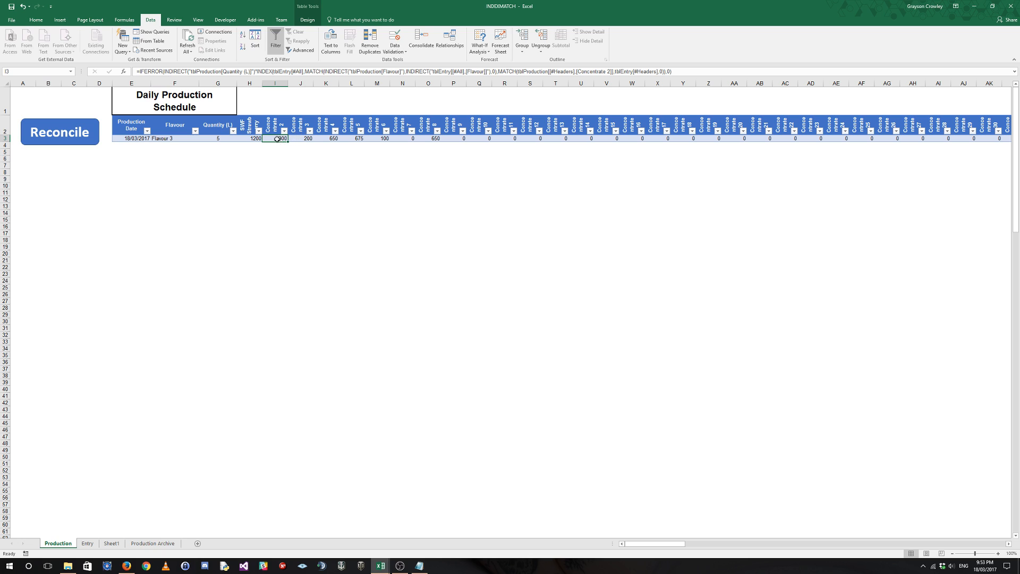
click(276, 165)
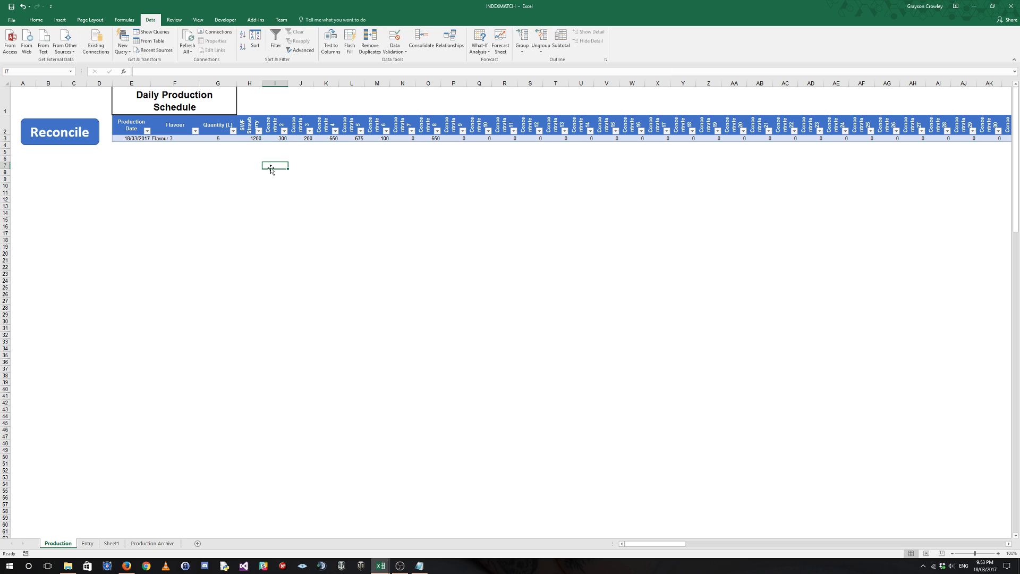
drag(272, 165, 3, 165)
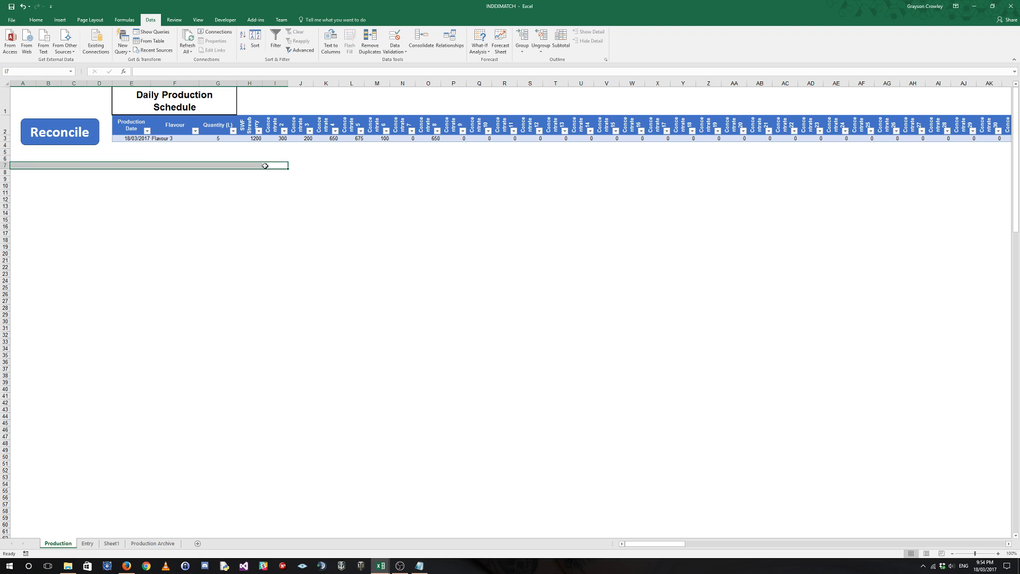
drag(275, 165, 275, 103)
click(278, 139)
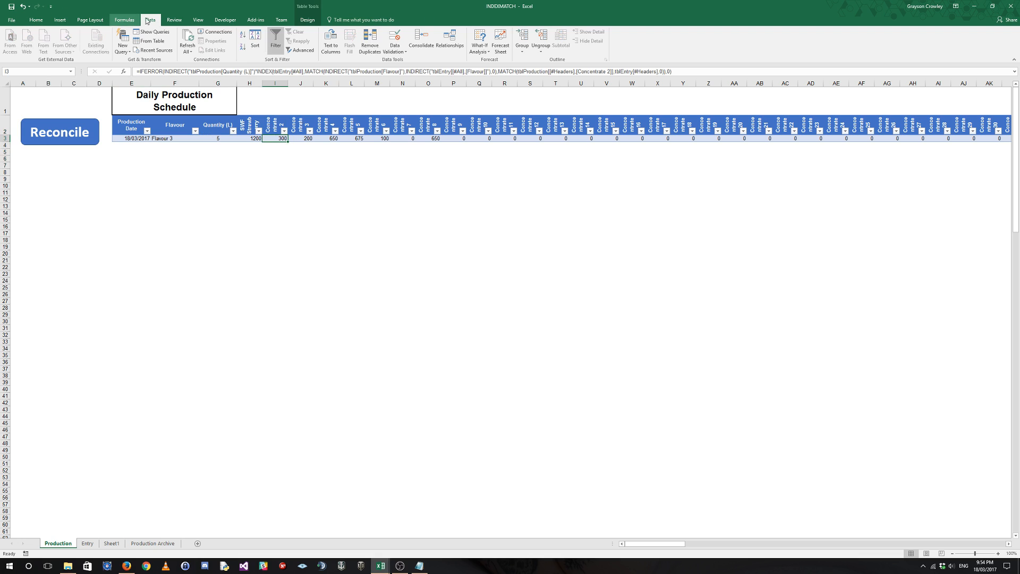
click(308, 20)
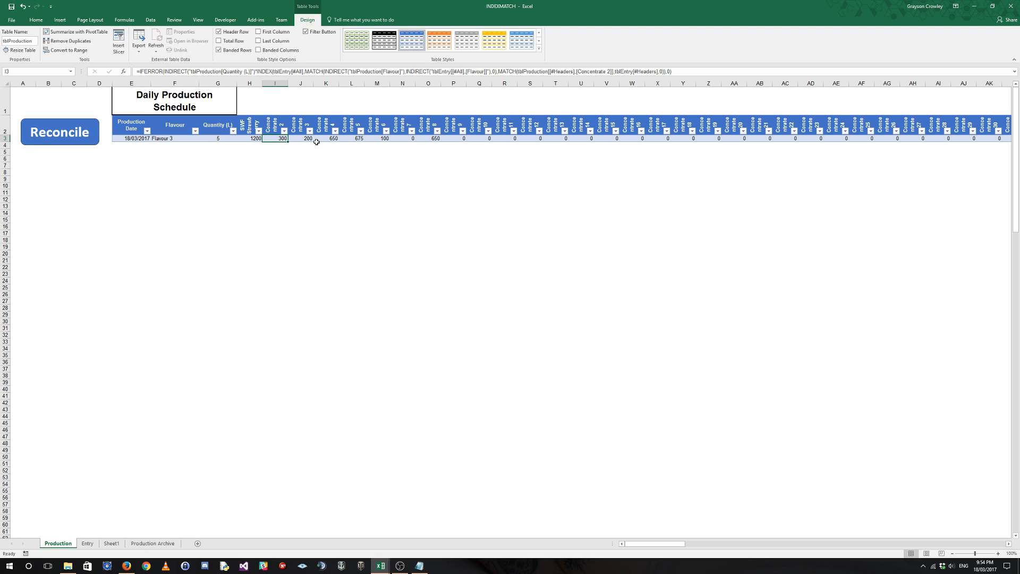
click(250, 139)
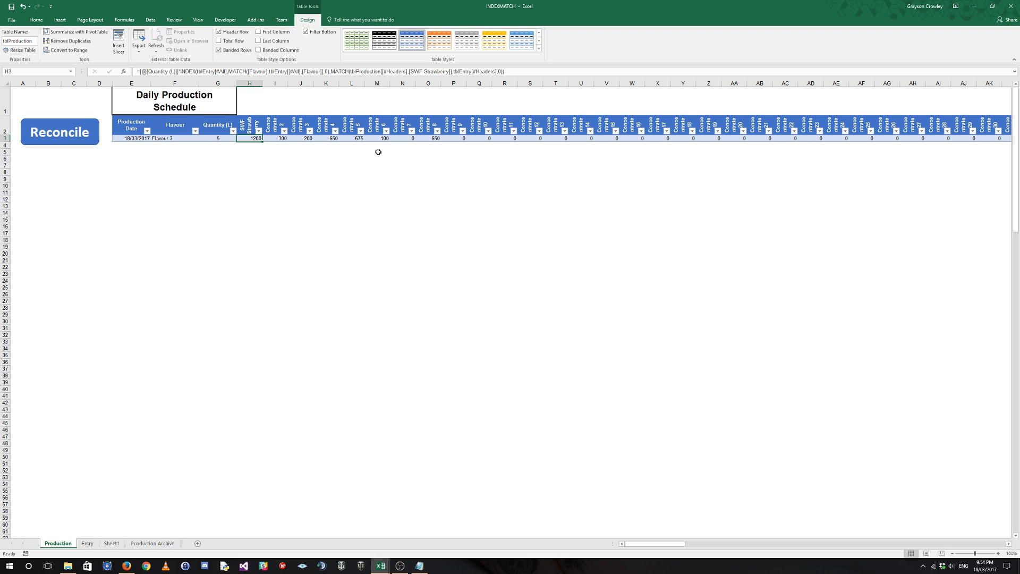
click(220, 138)
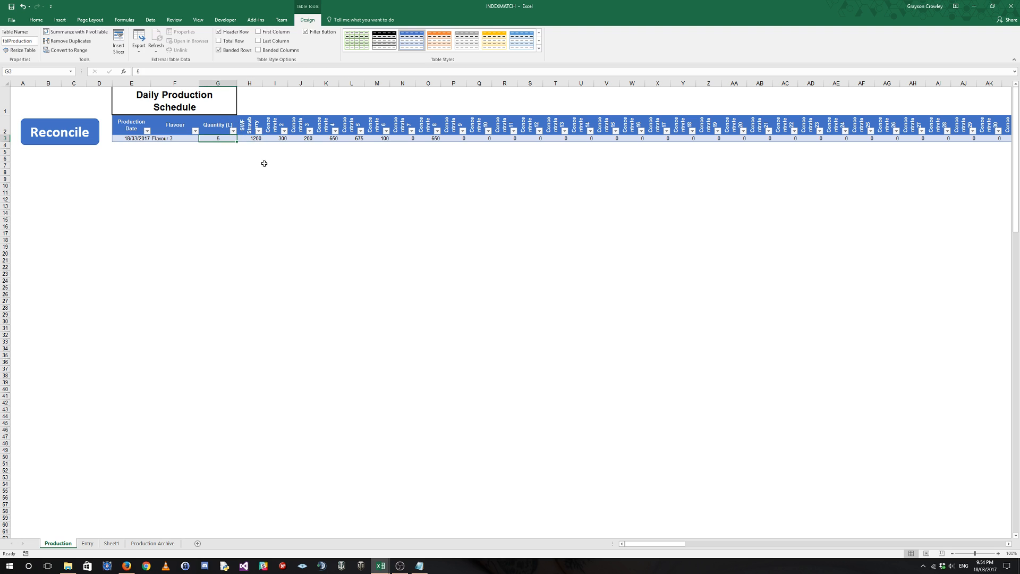
Examine the SWF Strawberry formula in the schedule row, including the arguments of its INDEX function.
click(253, 139)
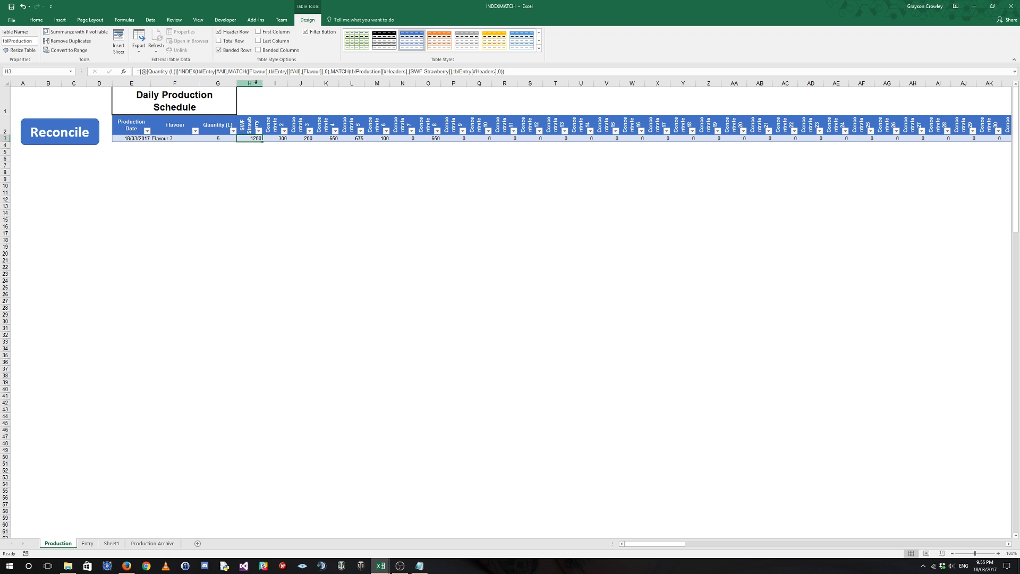
drag(249, 83, 130, 138)
click(111, 152)
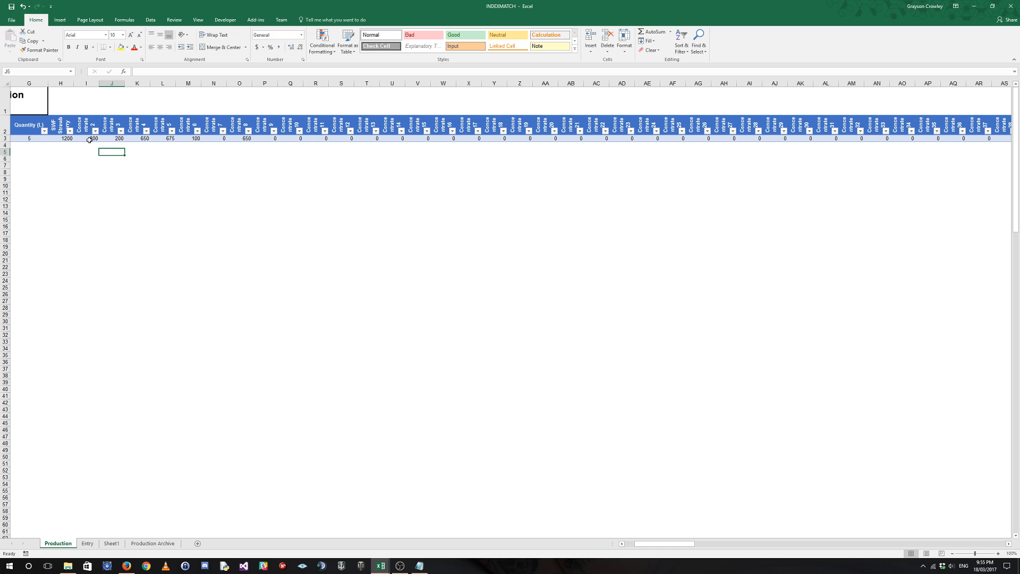
click(67, 138)
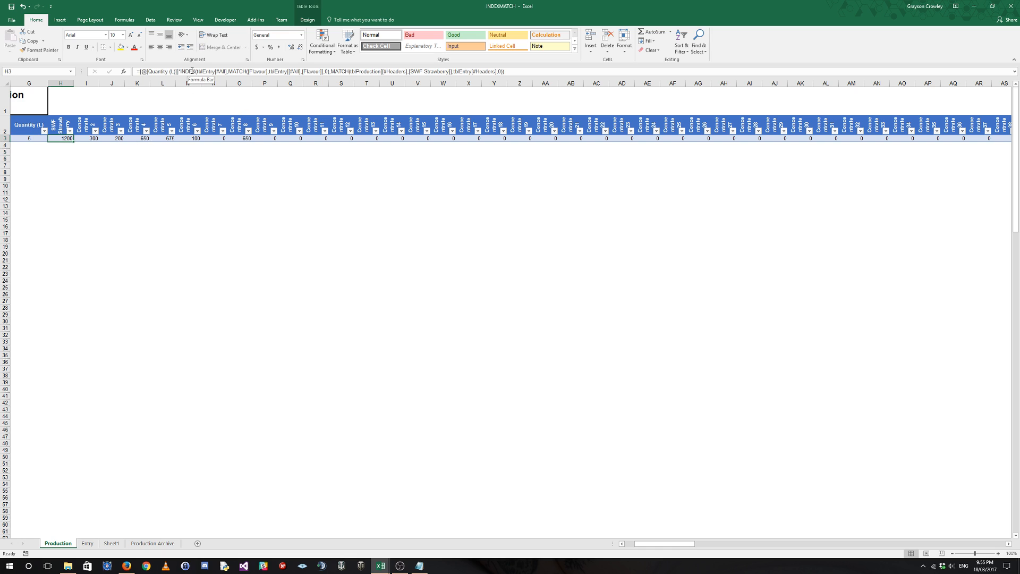
click(237, 73)
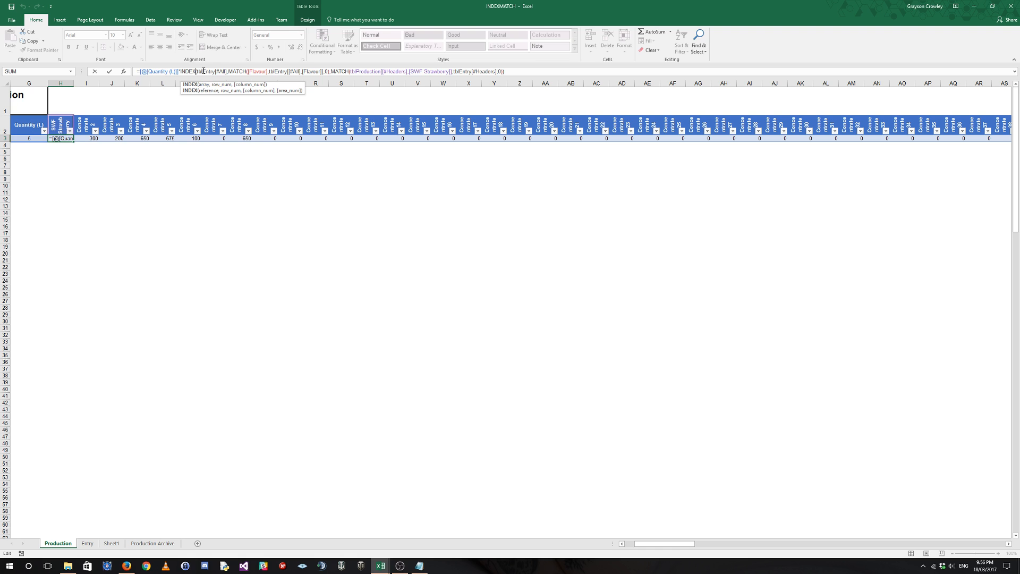
click(187, 170)
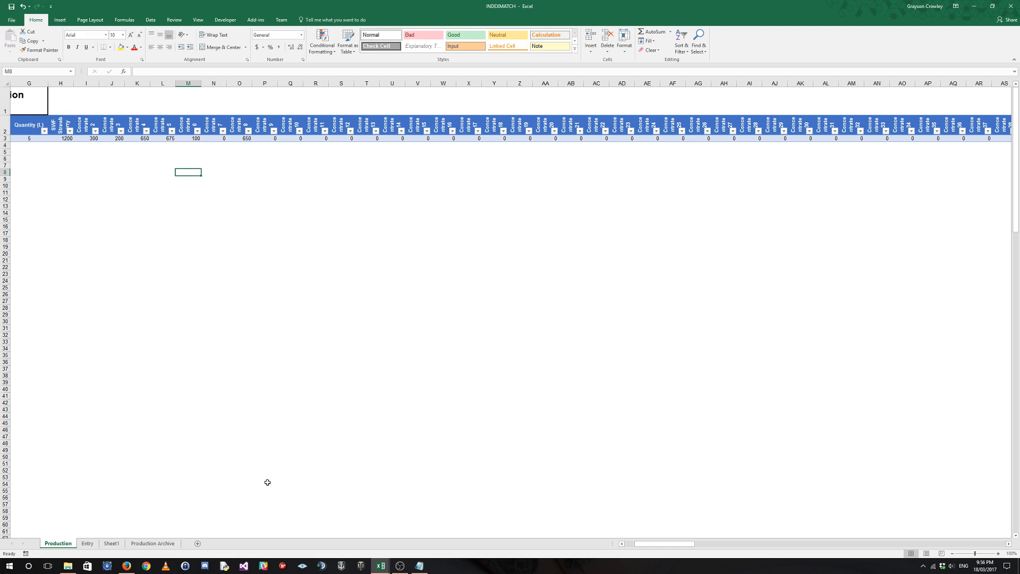
Review the list of flavours from Flavour 1 to Flavour 6 on the Entry sheet.
click(87, 543)
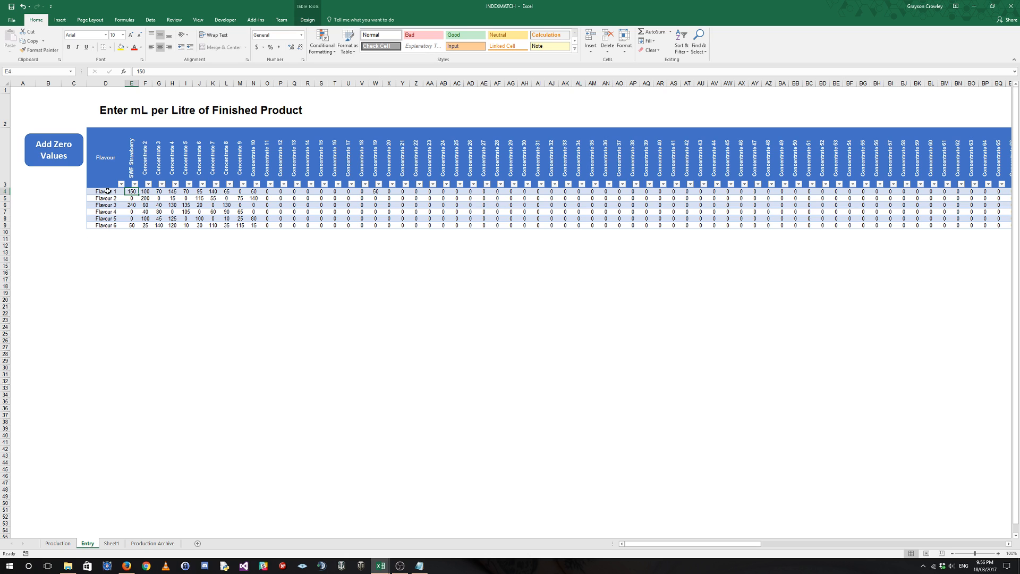
click(100, 190)
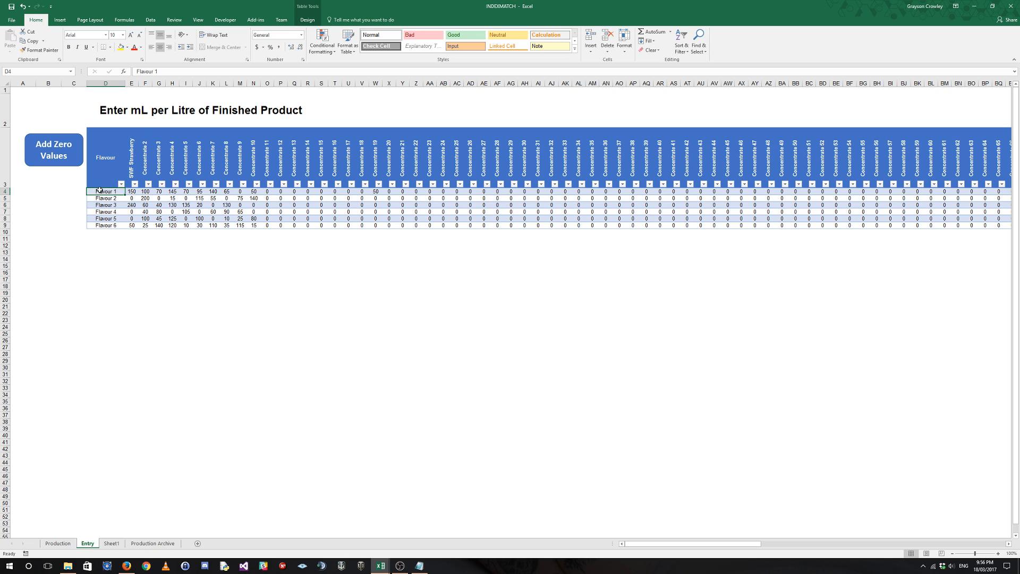
drag(106, 226, 108, 192)
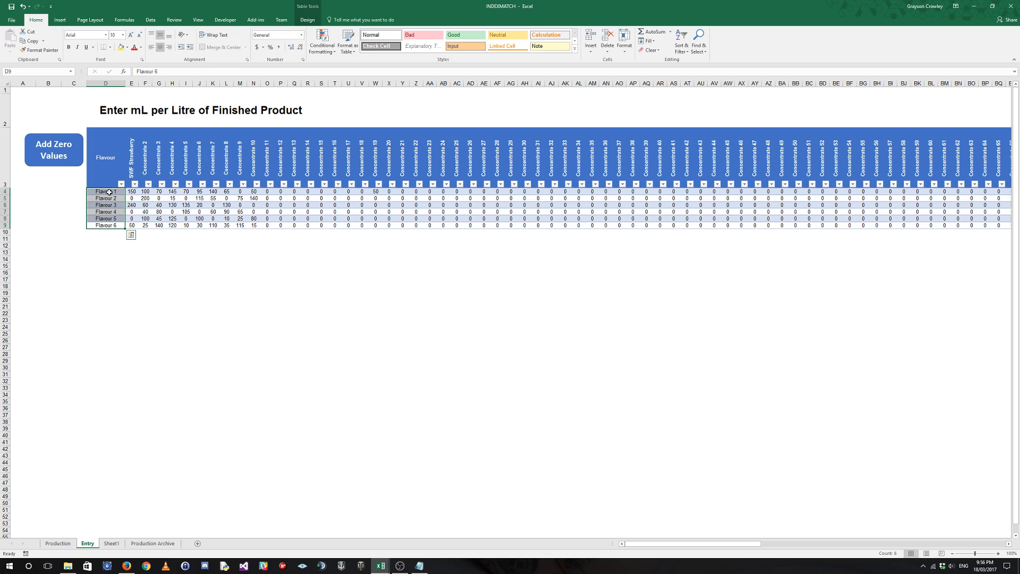
click(109, 191)
Review Flavour 1's mL-per-litre amounts by concentrate, and the amounts of all six flavours from SWF Strawberry through Concentrate 11.
click(134, 192)
click(146, 192)
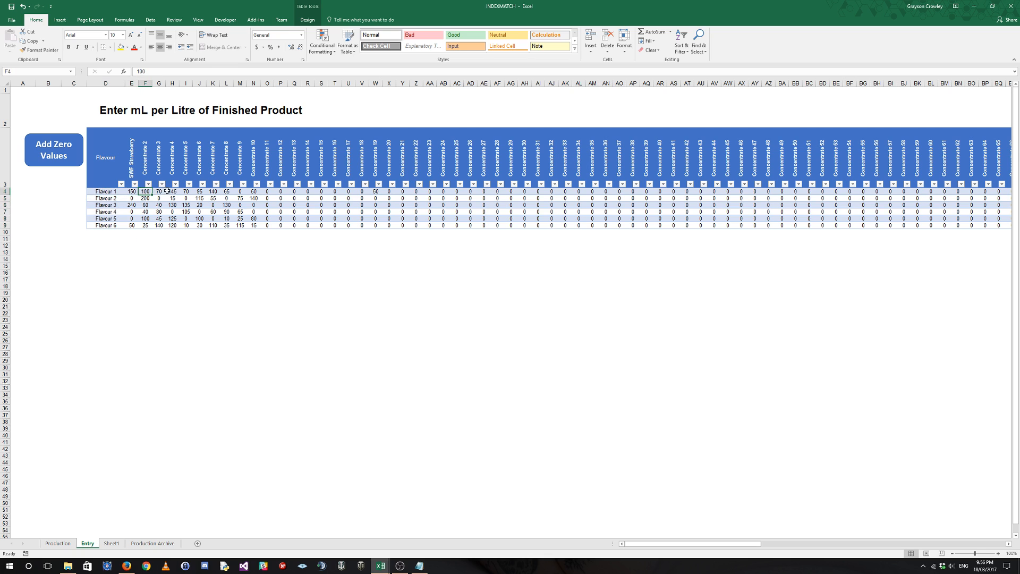
click(160, 191)
click(173, 192)
click(200, 192)
click(213, 192)
click(227, 191)
click(240, 191)
click(255, 192)
drag(132, 192, 267, 226)
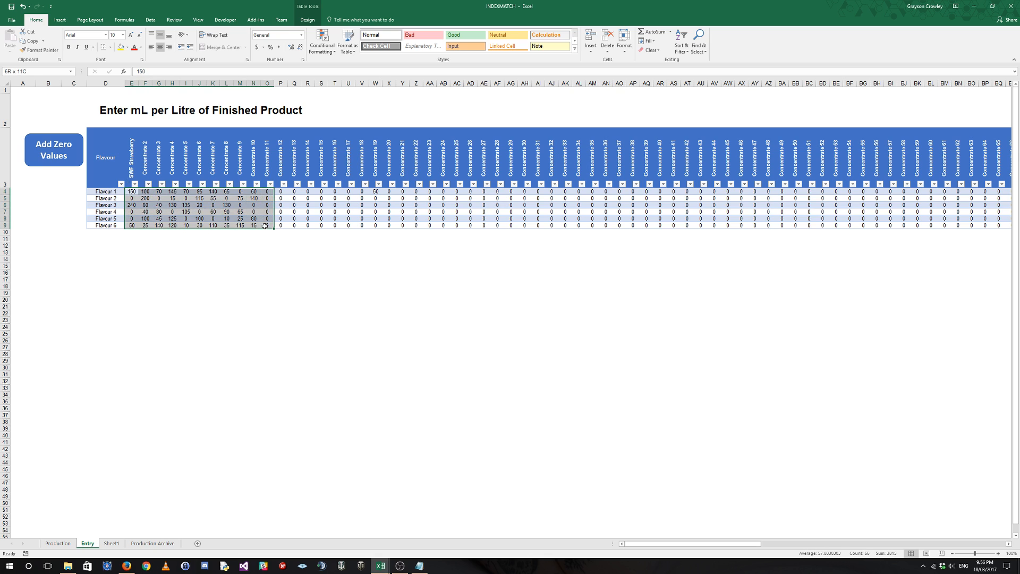
click(255, 211)
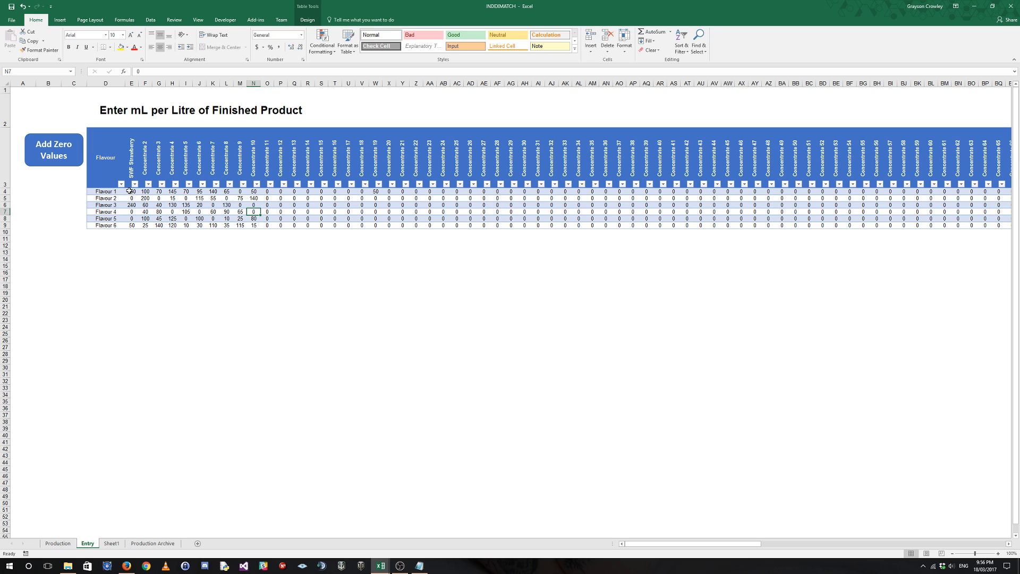
Compare the SWF Strawberry formula's INDEX array with the Entry sheet by selecting the entire entry table, including its headers.
click(58, 543)
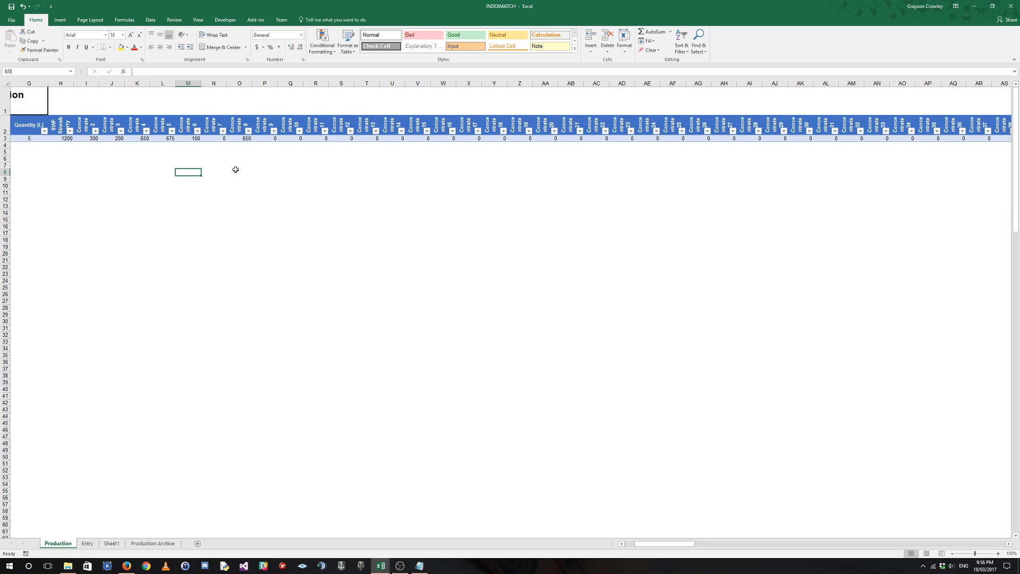
click(60, 139)
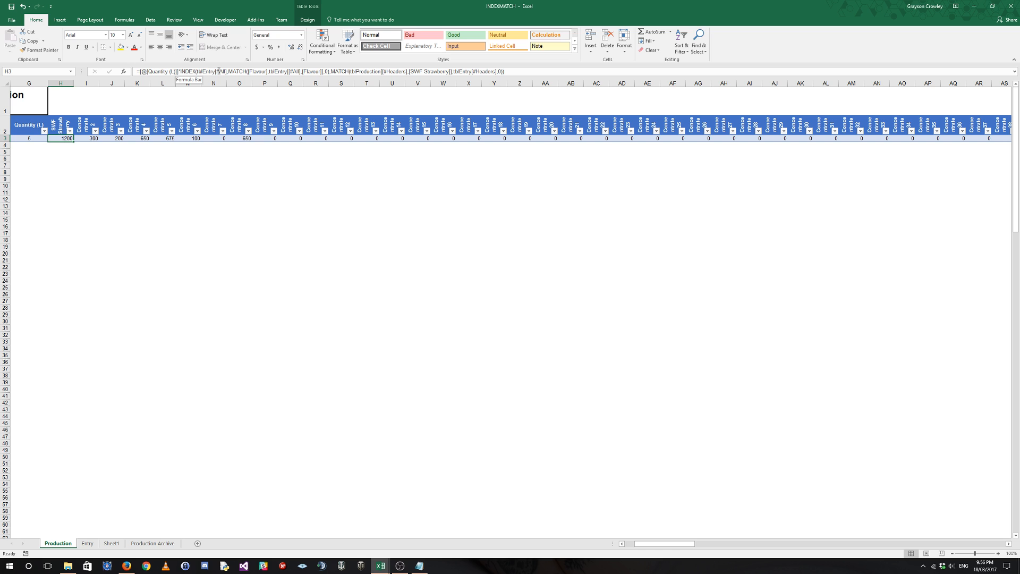
click(88, 543)
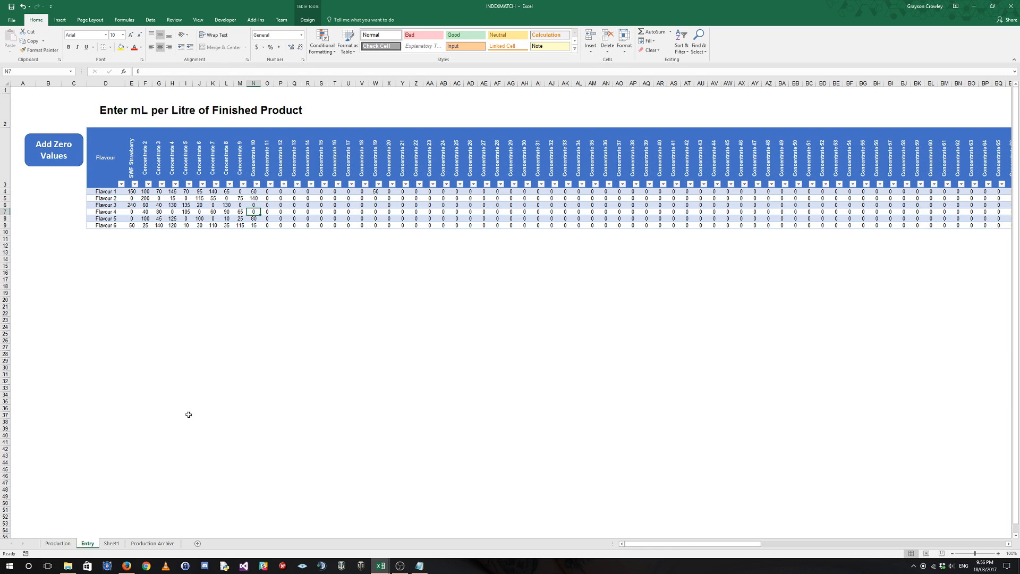
click(87, 128)
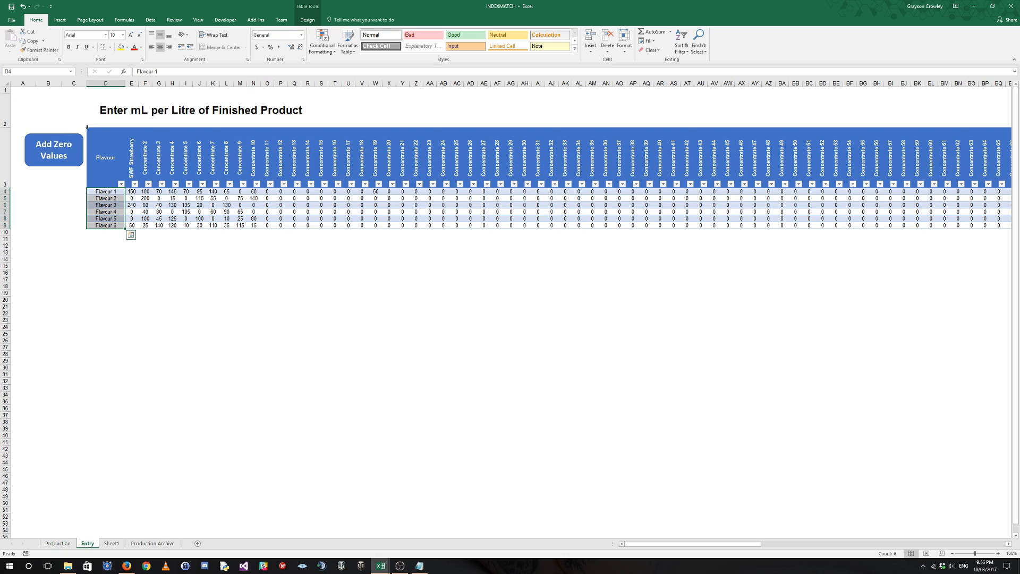
click(87, 127)
click(87, 127)
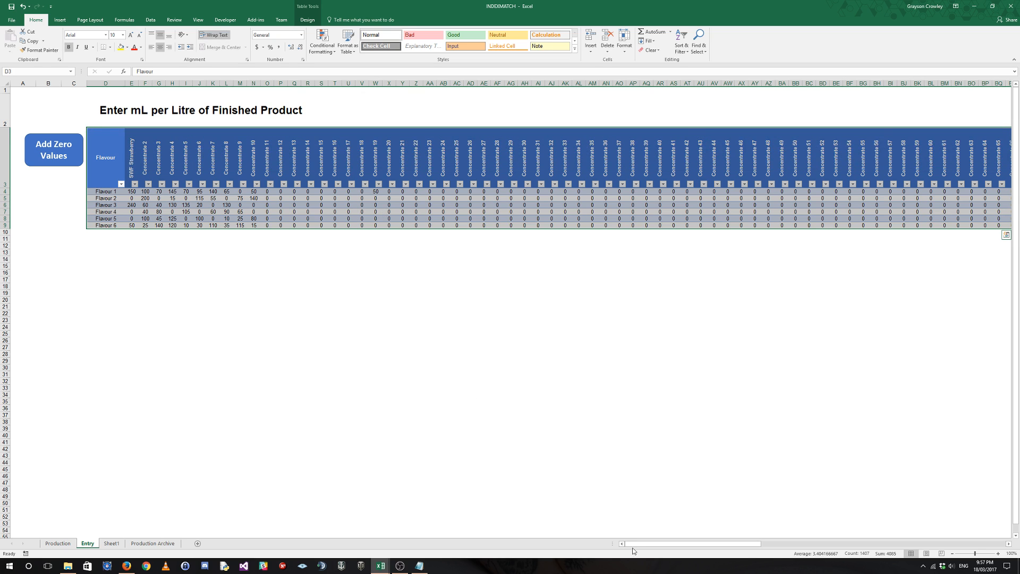
drag(632, 547, 611, 531)
Examine the first MATCH in the SWF Strawberry formula and the schedule's Flavour cell that it looks up.
click(59, 544)
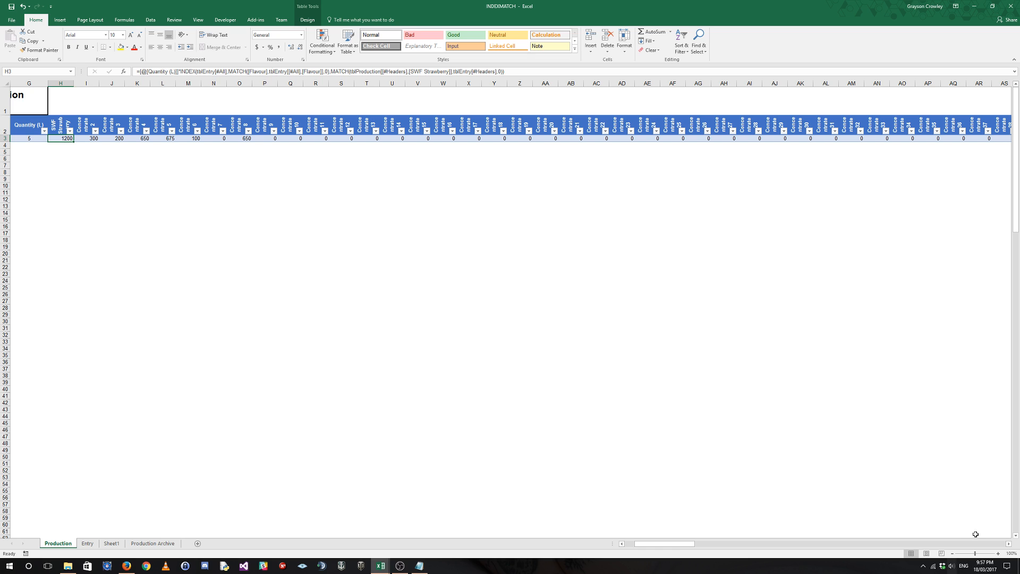
drag(649, 543, 640, 547)
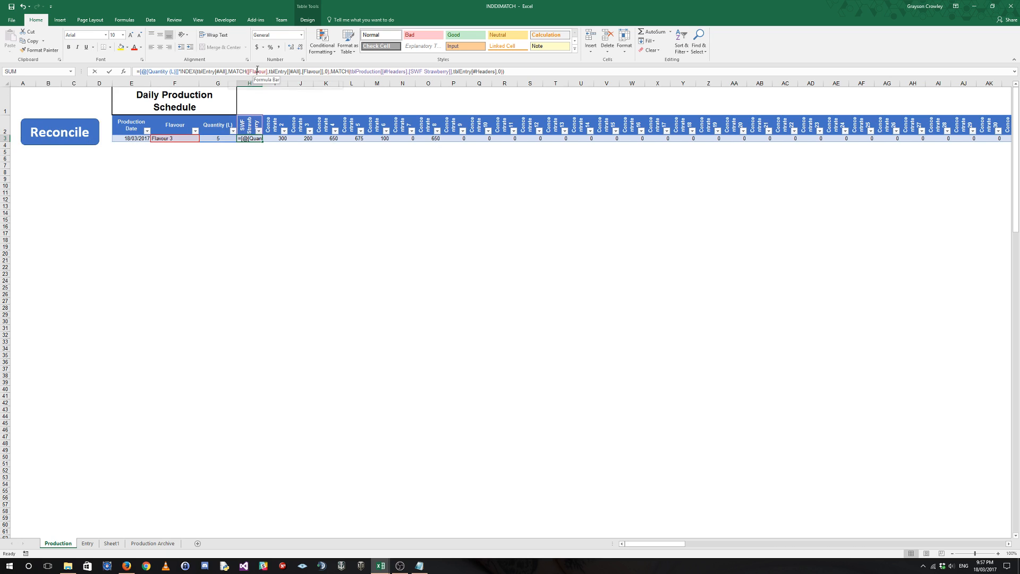
click(184, 138)
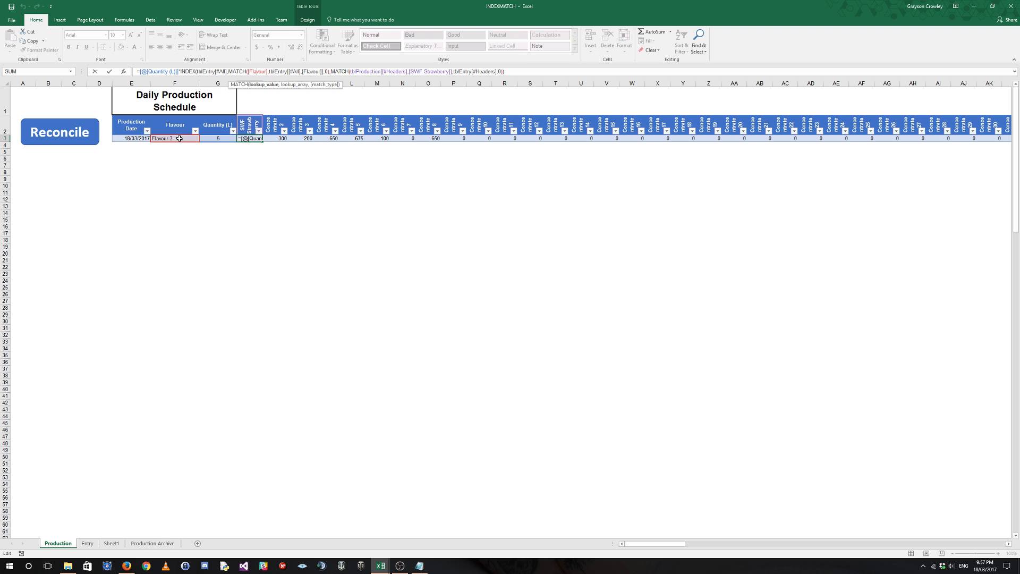
click(261, 139)
click(256, 72)
key(Escape)
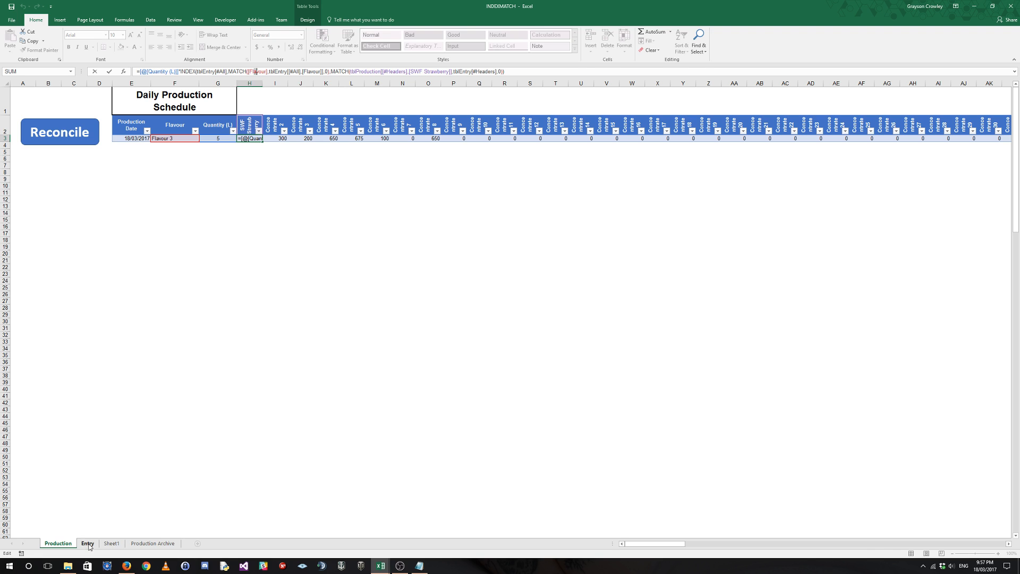
Show the first MATCH's lookup range by selecting the entry table's Flavour column together with its header.
click(88, 544)
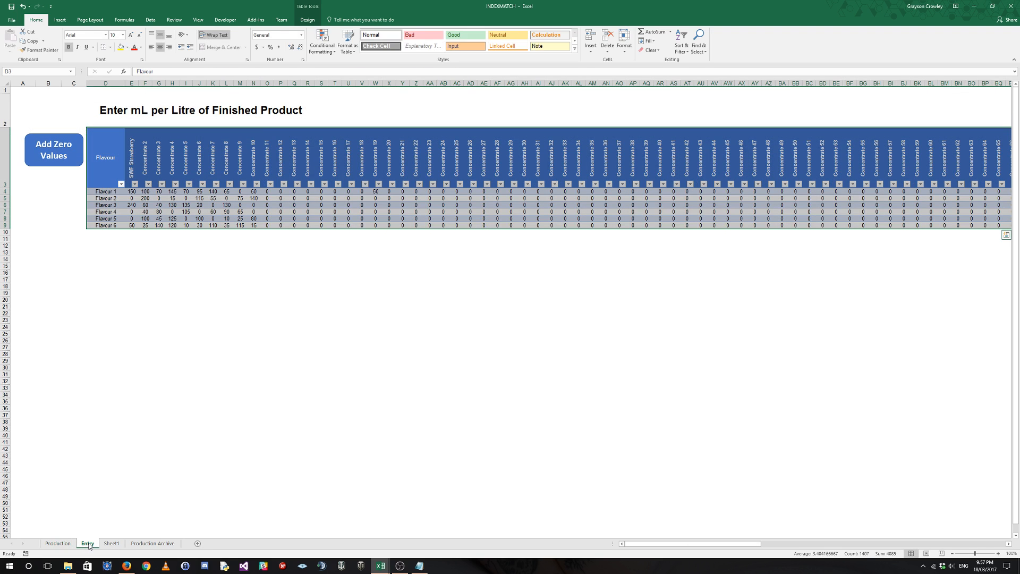
click(108, 127)
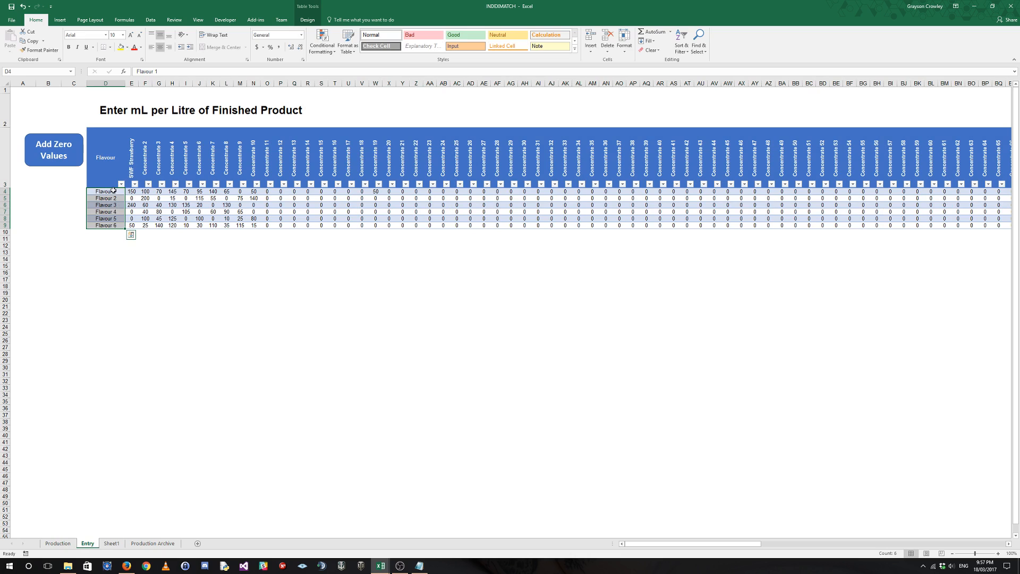
click(109, 127)
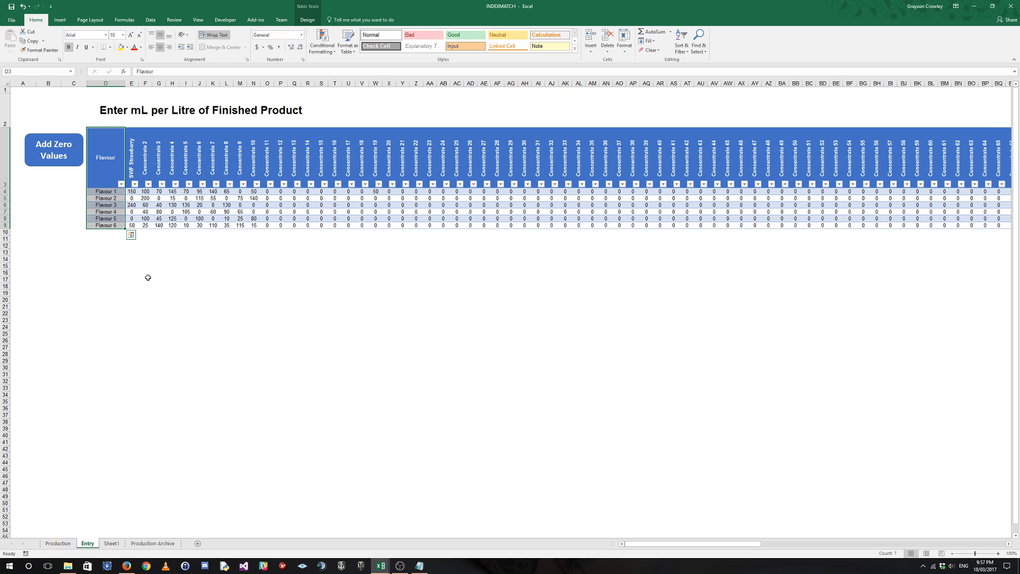
click(112, 197)
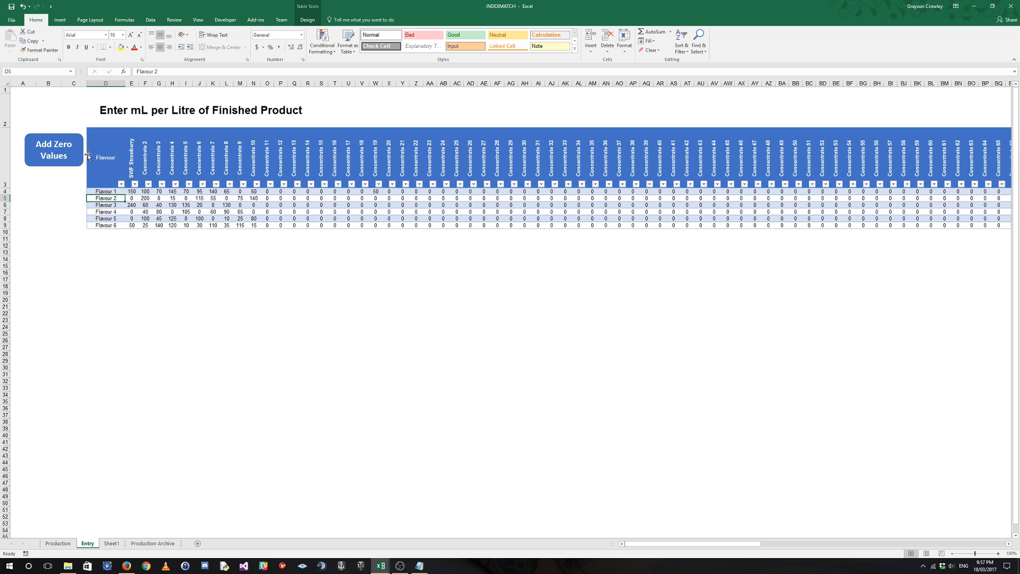
Examine the second MATCH in the SWF Strawberry formula and select the entry table's header row that it searches.
click(57, 544)
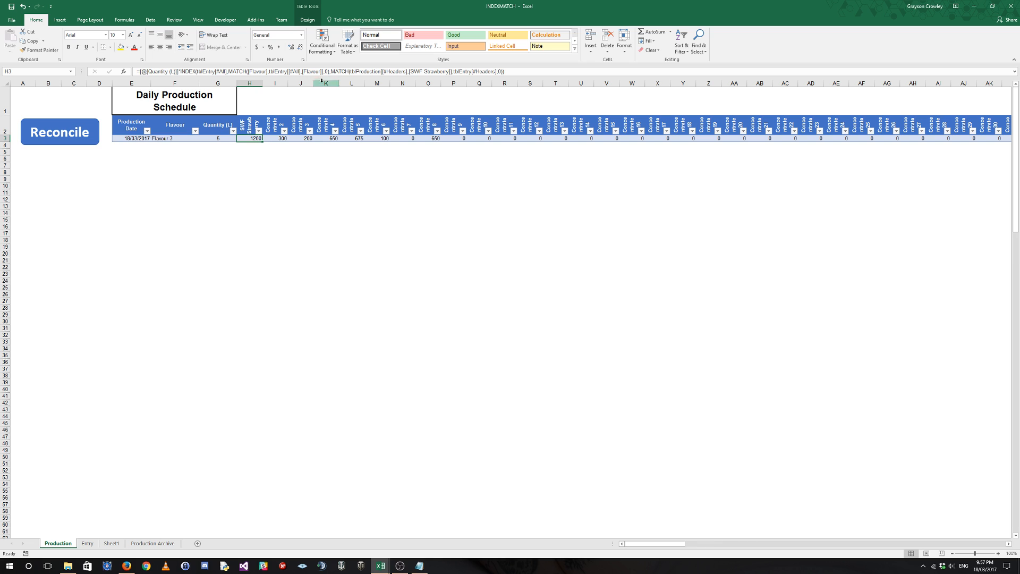
click(378, 71)
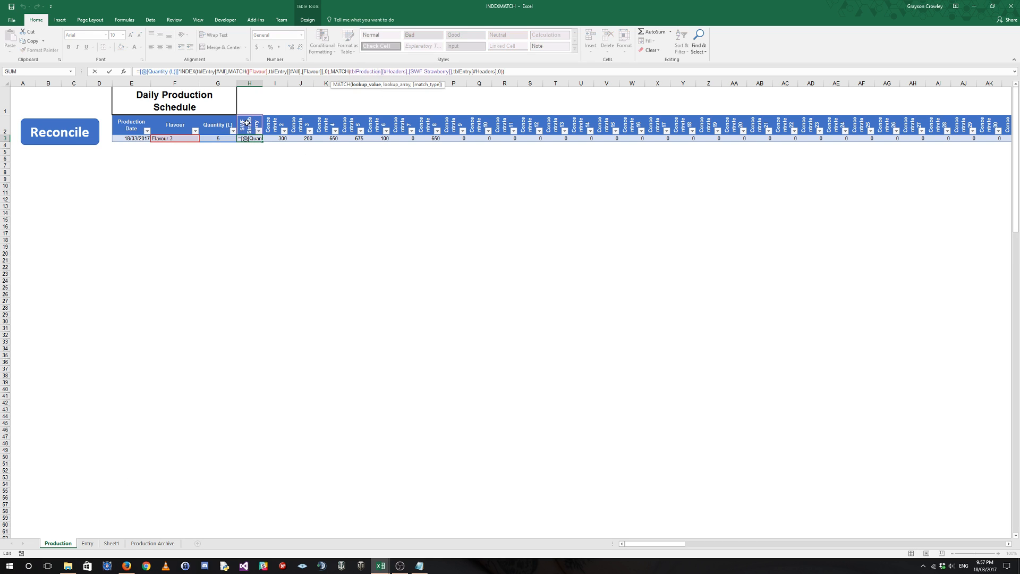
click(87, 543)
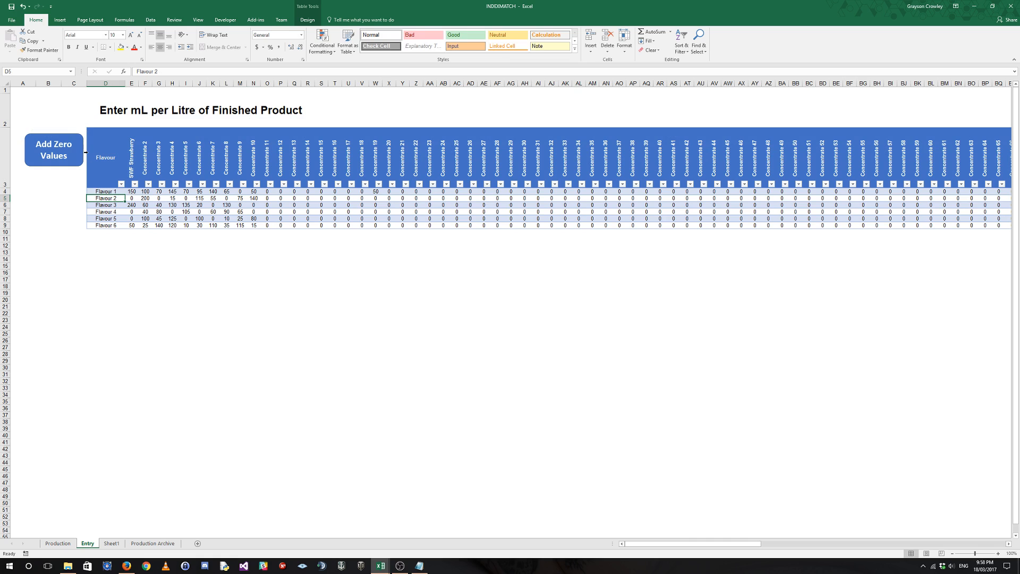
click(86, 152)
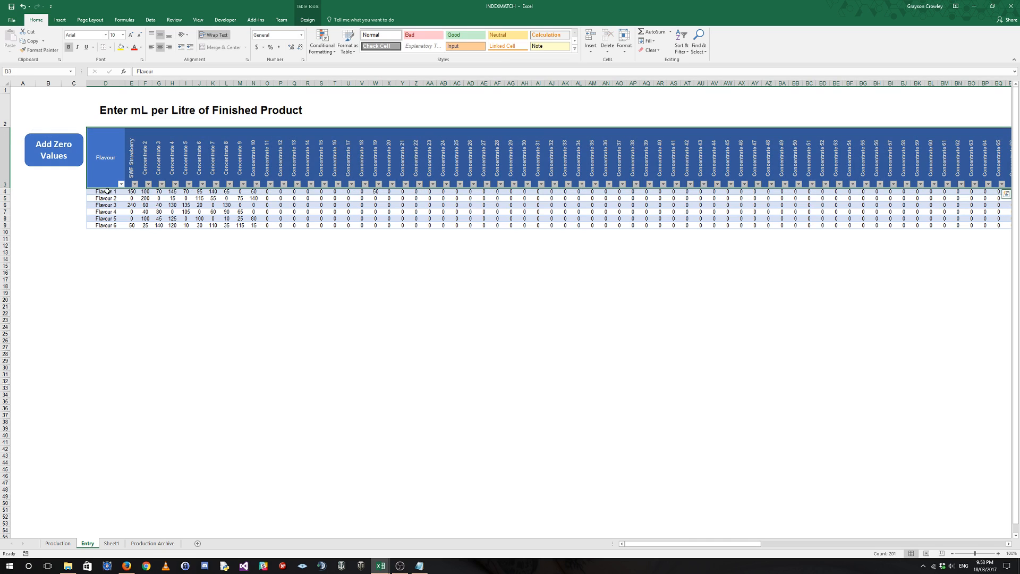
Trace the SWF Strawberry calculation from the schedule's flavour to the Flavour 3 amount on the Entry sheet and the schedule quantity.
click(58, 543)
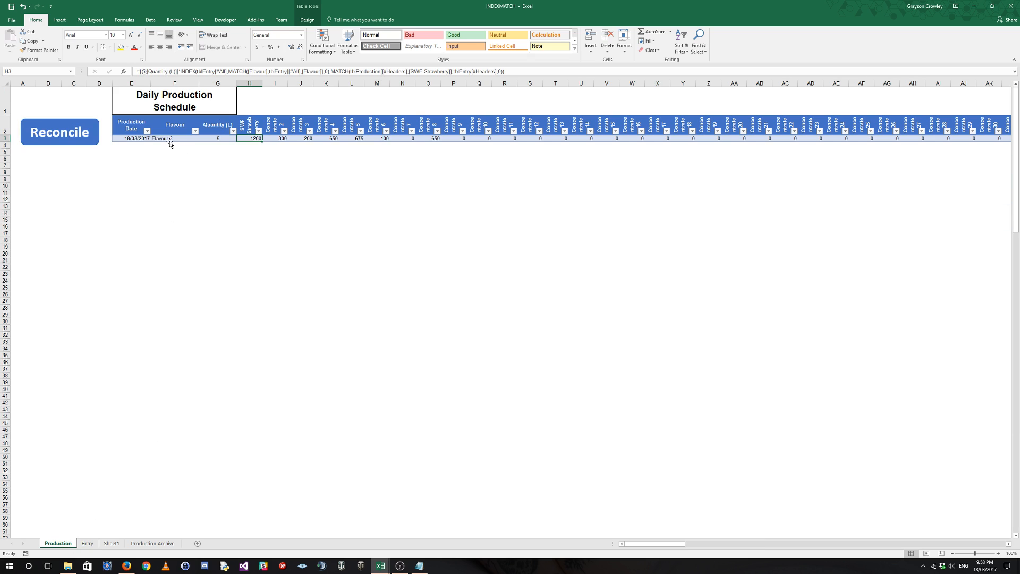
click(87, 543)
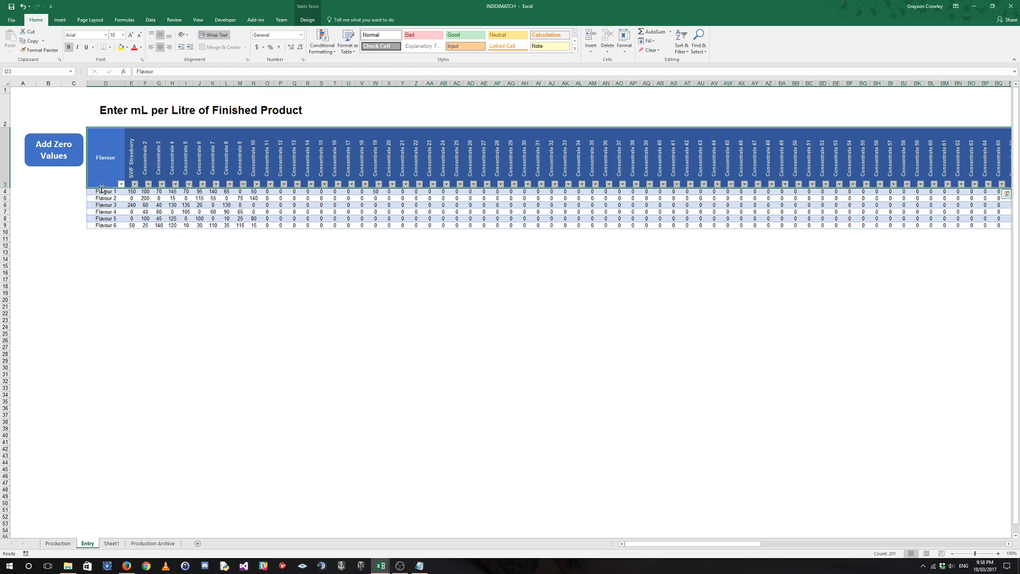
click(109, 204)
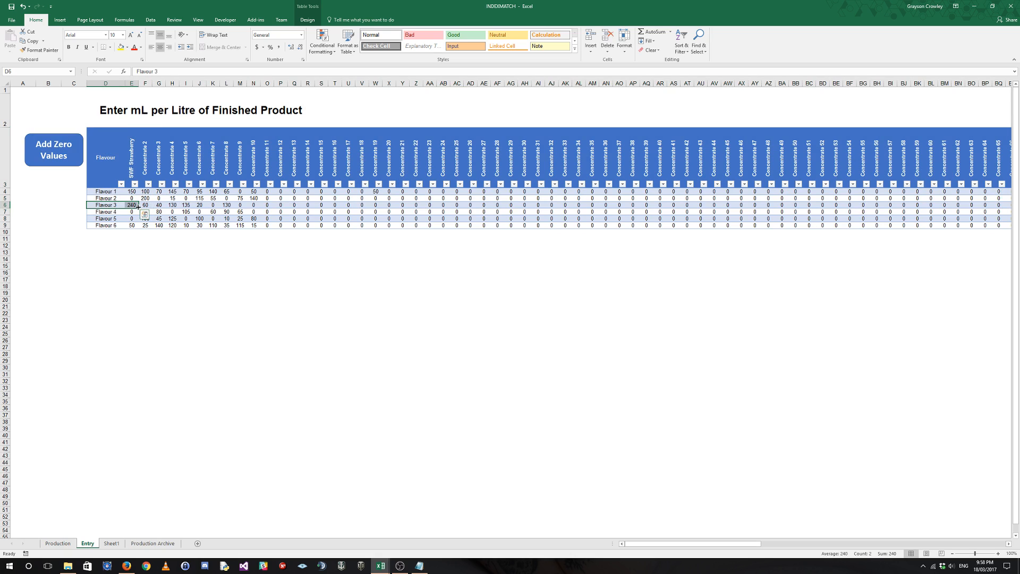
click(135, 206)
click(57, 543)
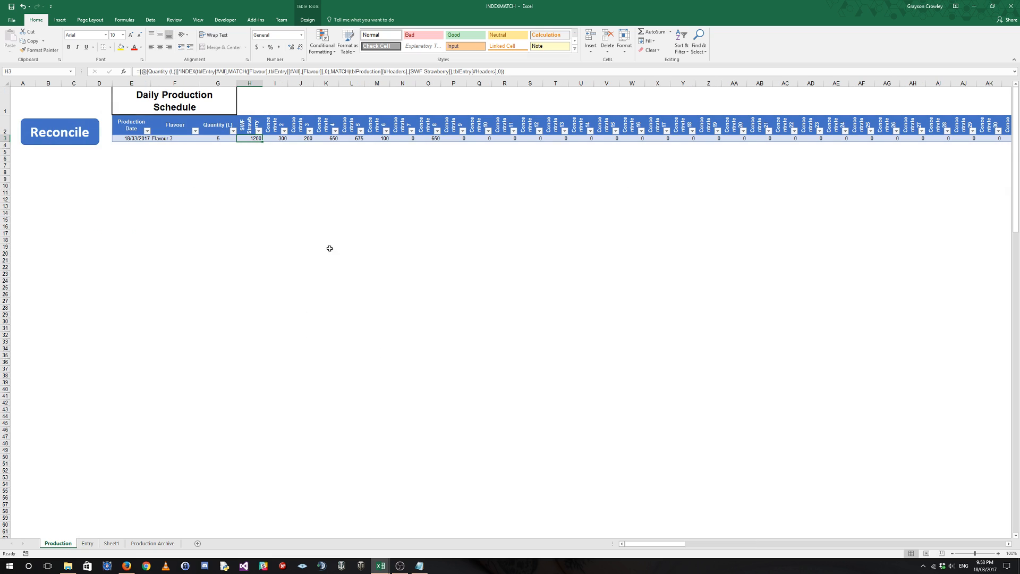
click(216, 139)
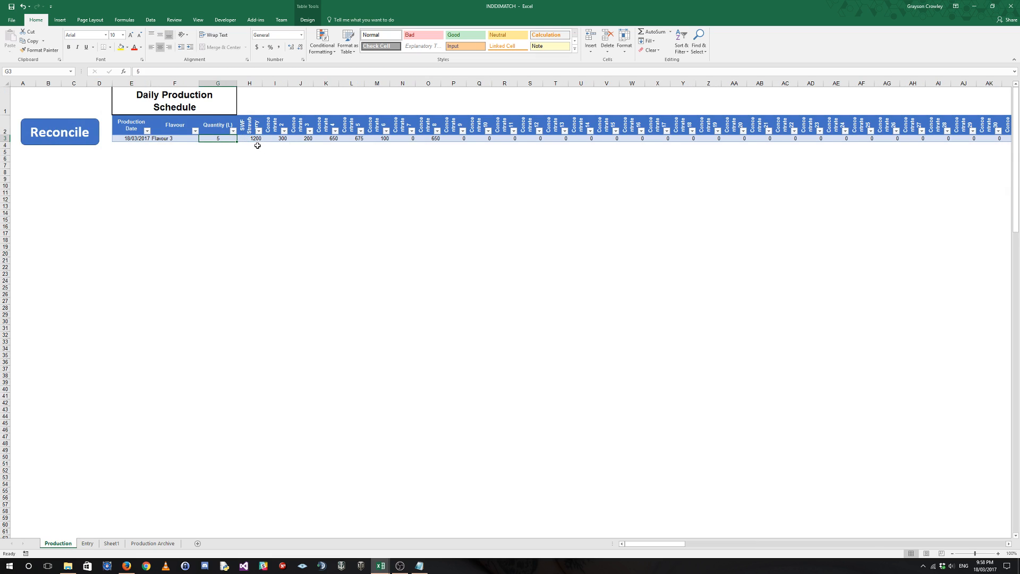
Examine the IFERROR and INDIRECT version of the formula in the schedule row's Concentrate 2 cell.
key(ctrl+a)
key(ctrl+a)
click(286, 139)
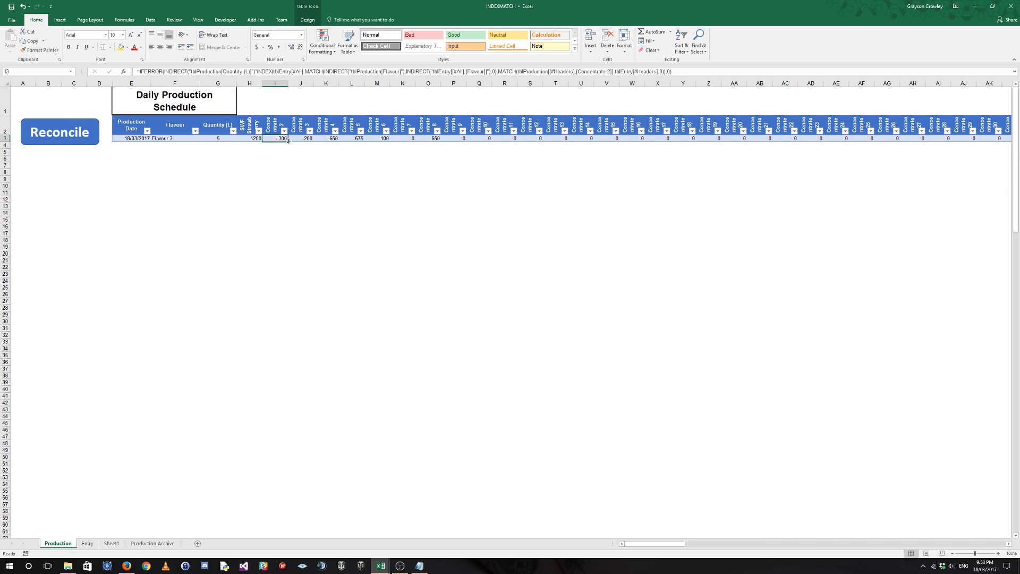
Fill the Concentrate 2 formula back into the schedule row's SWF Strawberry cell and check the formula there.
drag(287, 142, 263, 139)
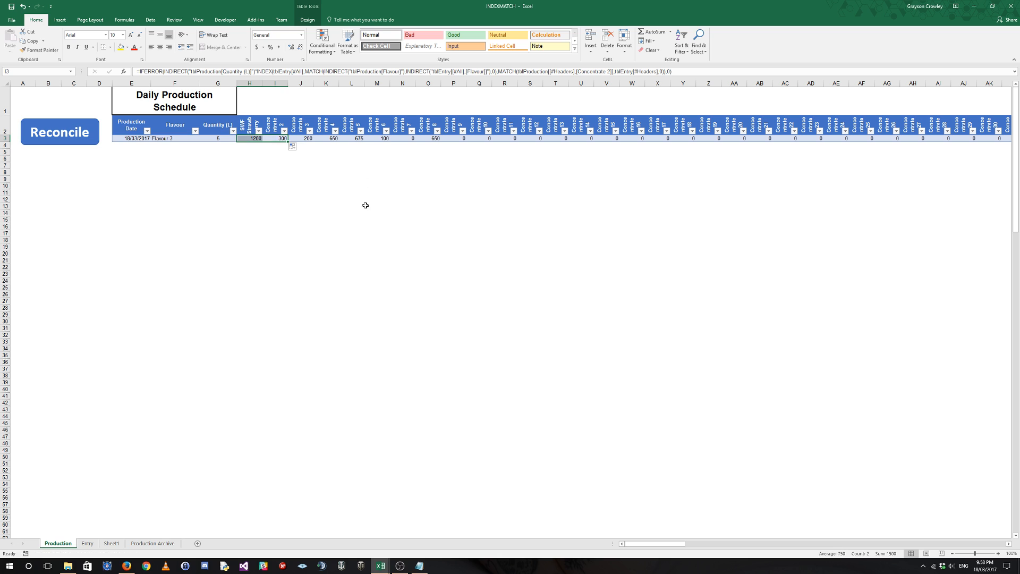
click(258, 139)
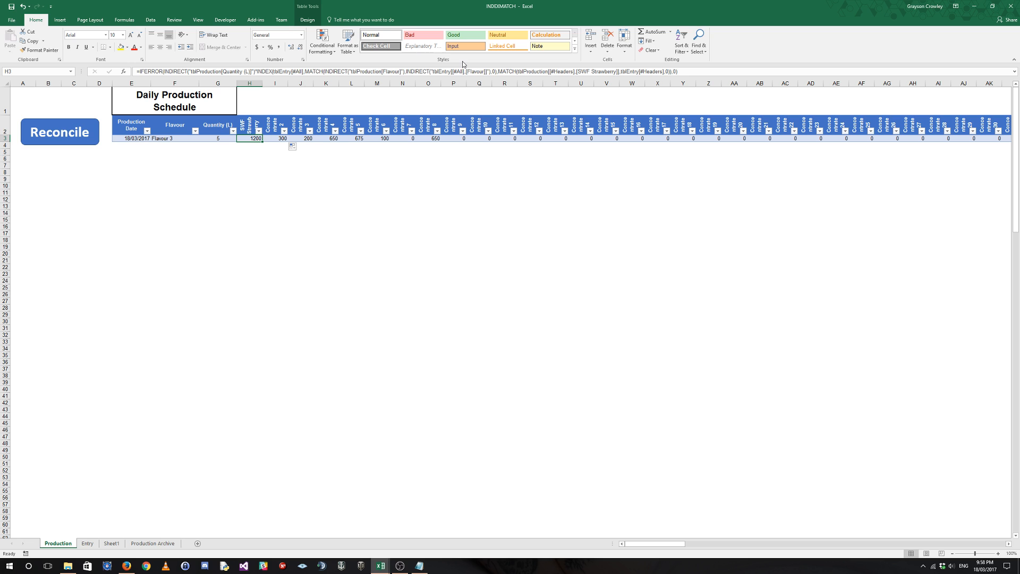
Compare the Entry table's zero amounts with the formulas in the schedule row's Concentrate 12, 20 and 23 cells.
click(88, 543)
drag(322, 205, 776, 220)
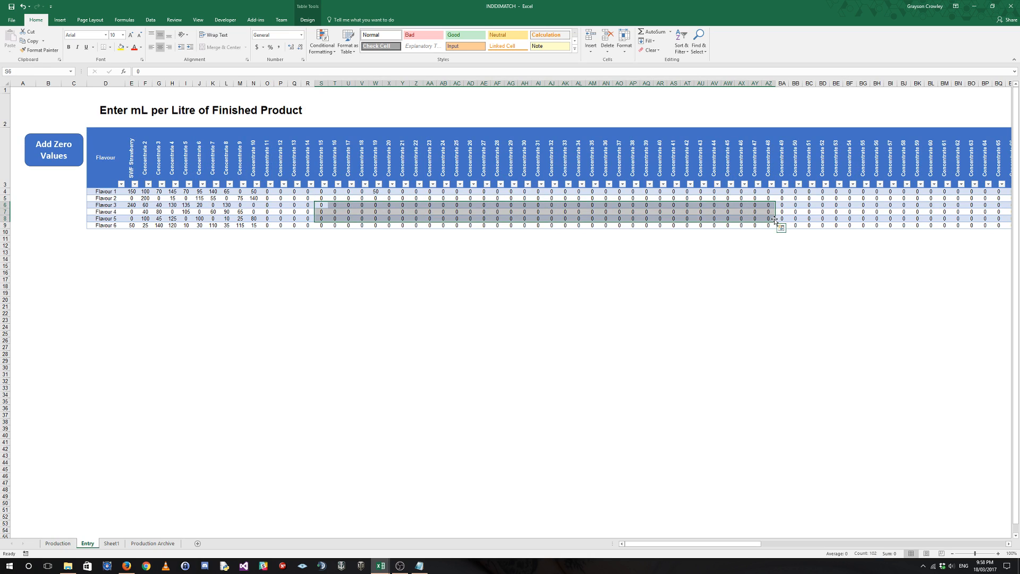
click(57, 543)
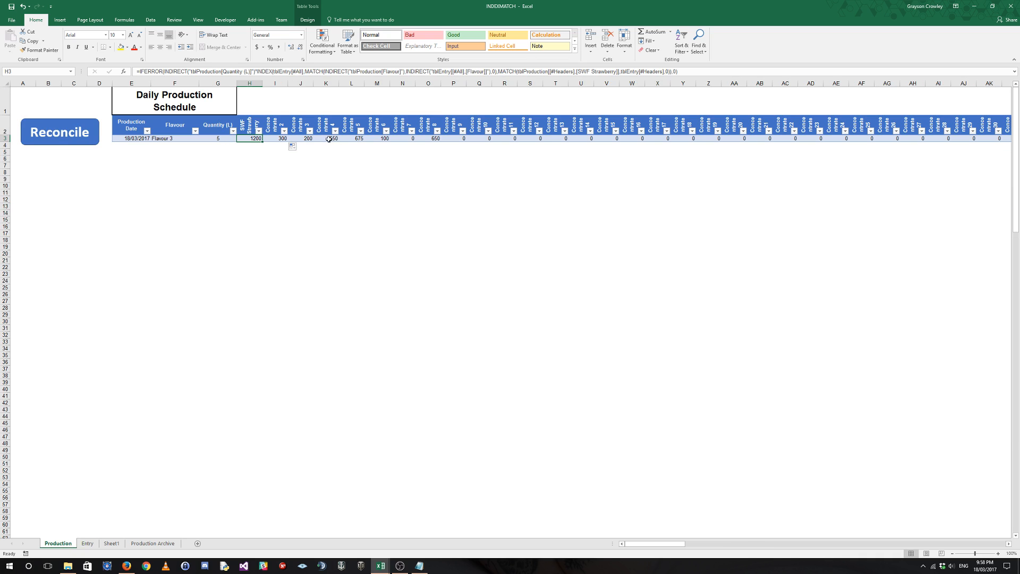
click(536, 139)
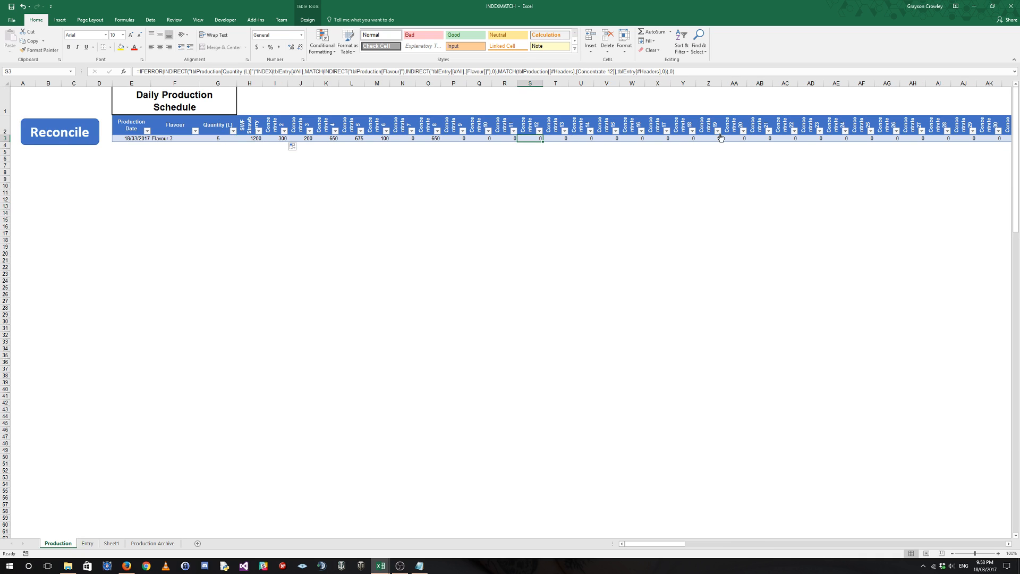
click(718, 131)
click(744, 138)
click(744, 138)
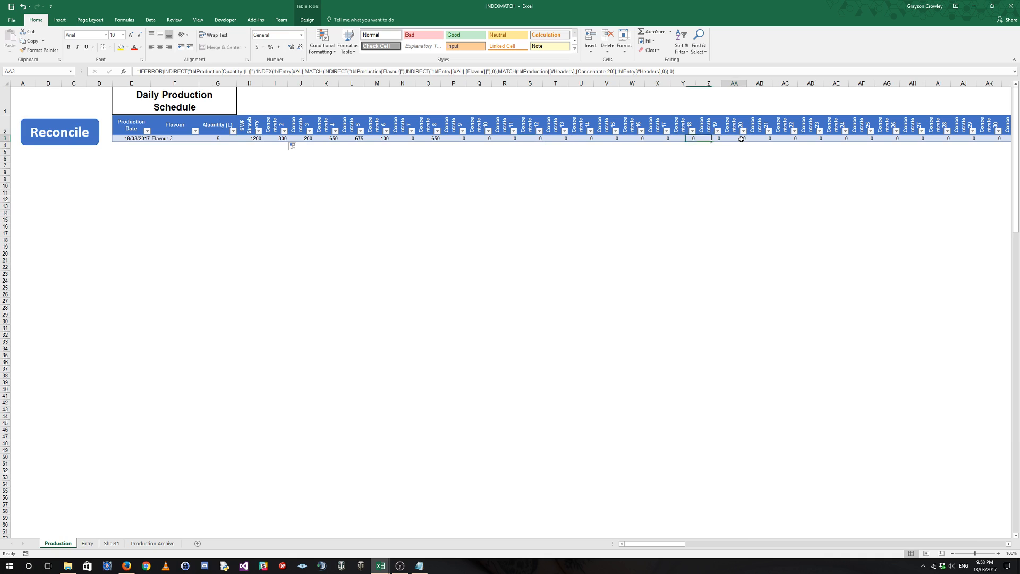
click(821, 138)
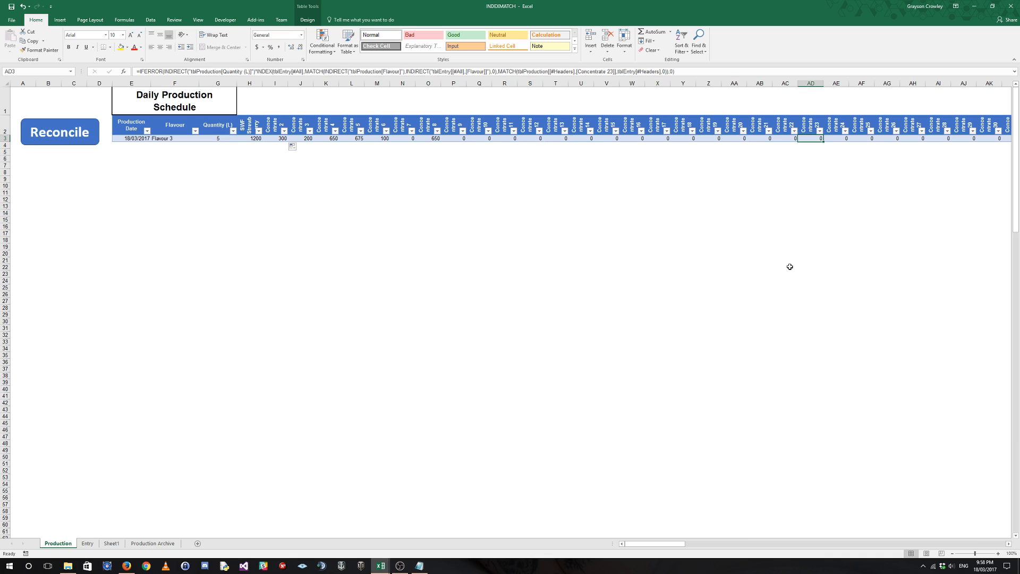
right_click(790, 267)
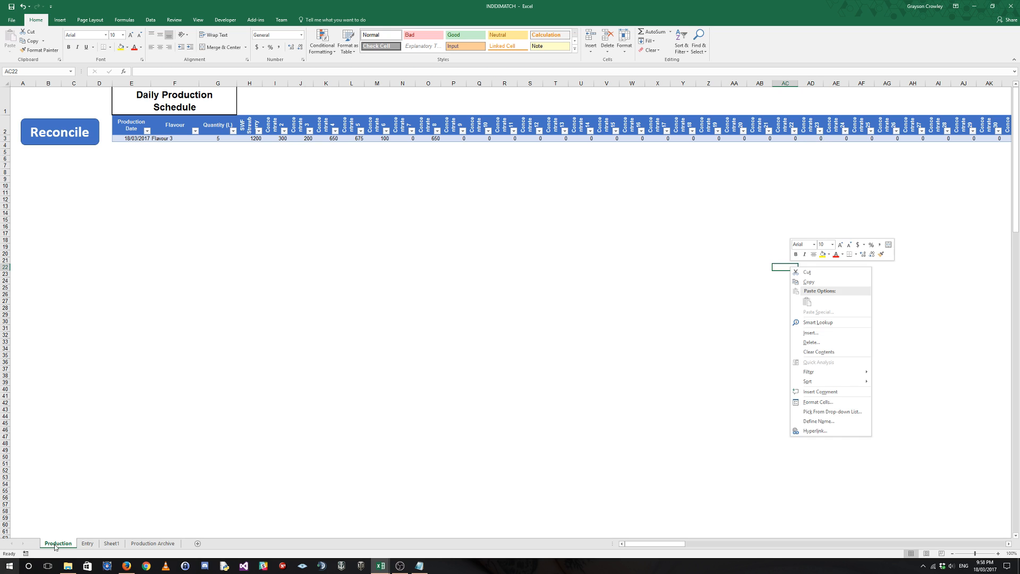
key(Escape)
Clear the Concentrate 15 to 48 amounts for Flavours 3 to 5 on the Entry sheet and refill them with Add Zero Values.
click(87, 543)
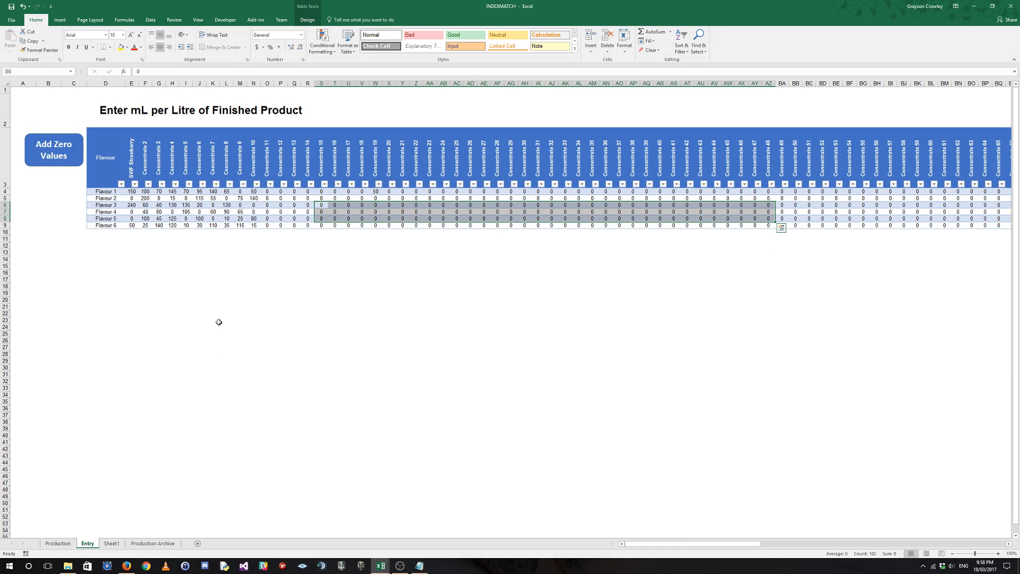
key(Delete)
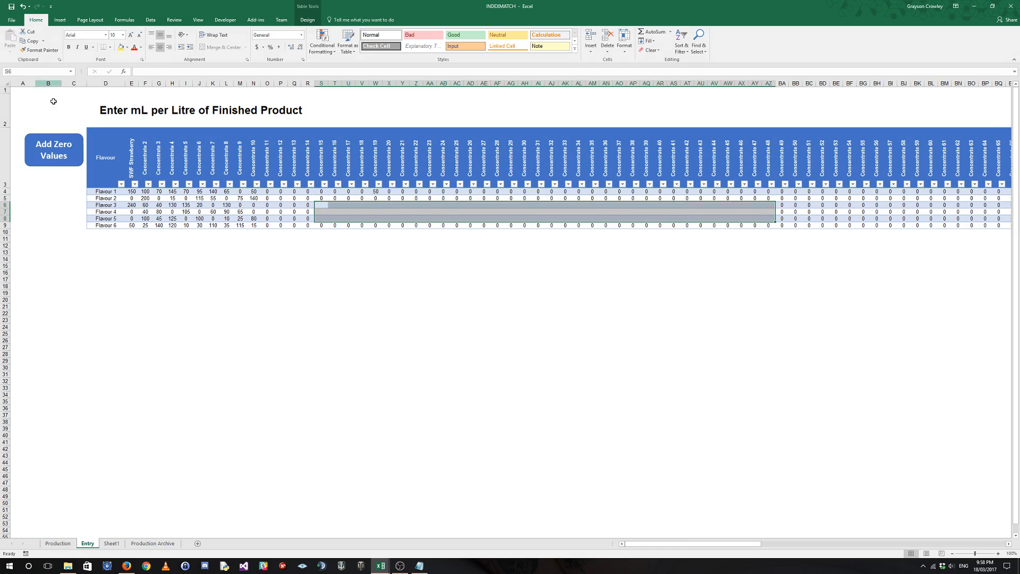
click(59, 148)
click(444, 248)
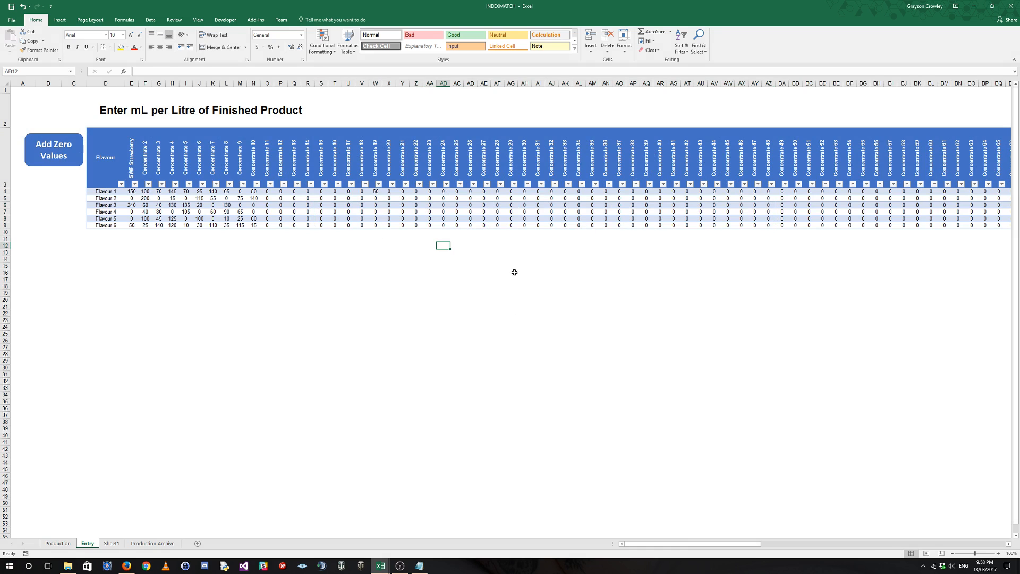
click(526, 198)
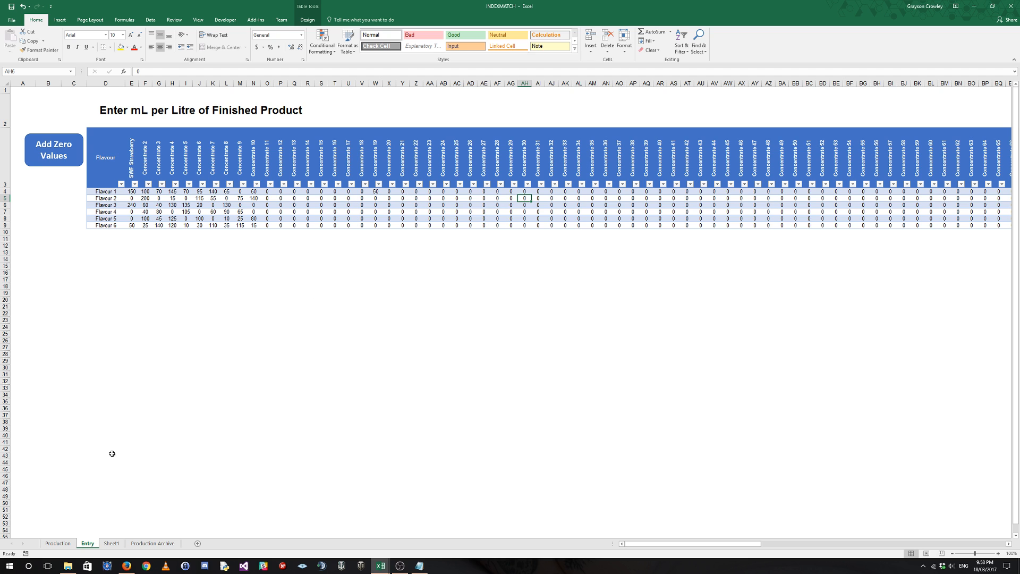
Hide the concentrate calculation columns H through GY on the Production sheet.
click(59, 544)
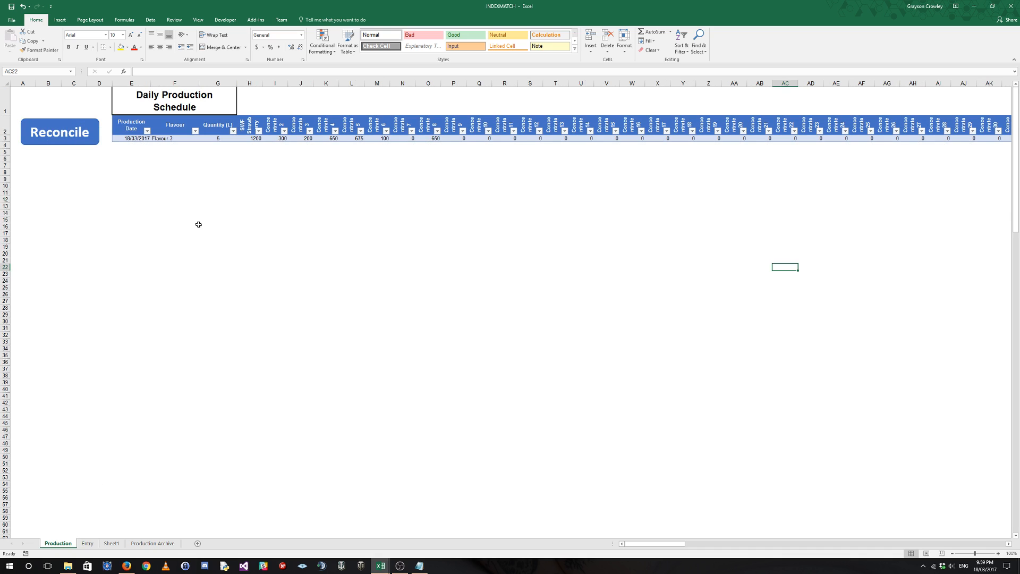
drag(260, 83, 781, 83)
right_click(781, 84)
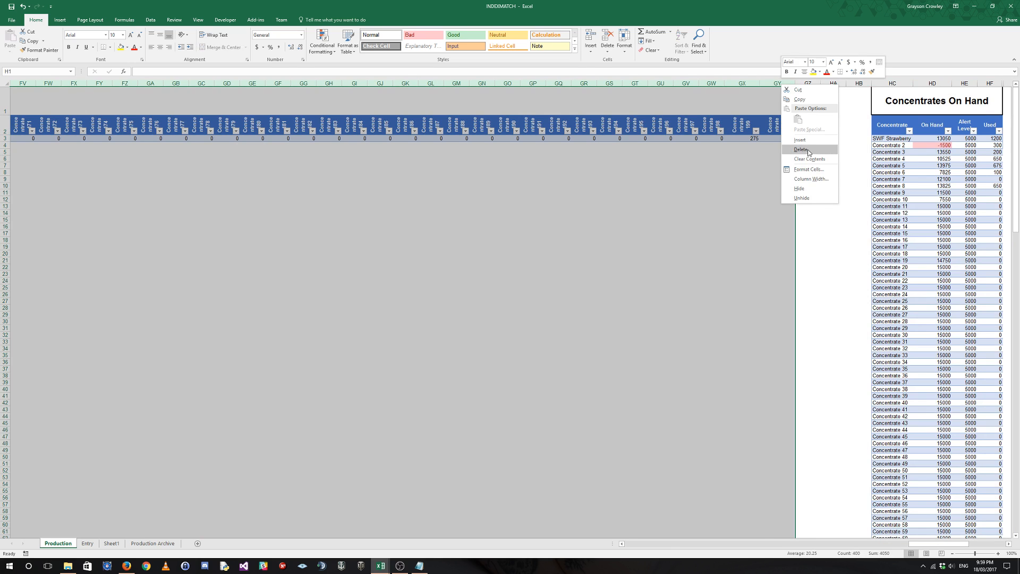
click(801, 188)
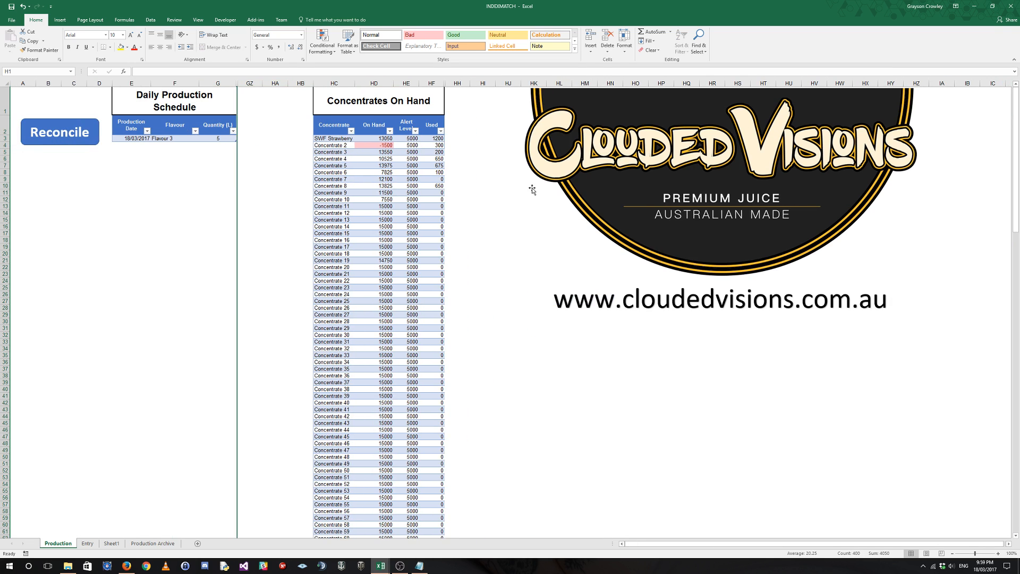
click(663, 362)
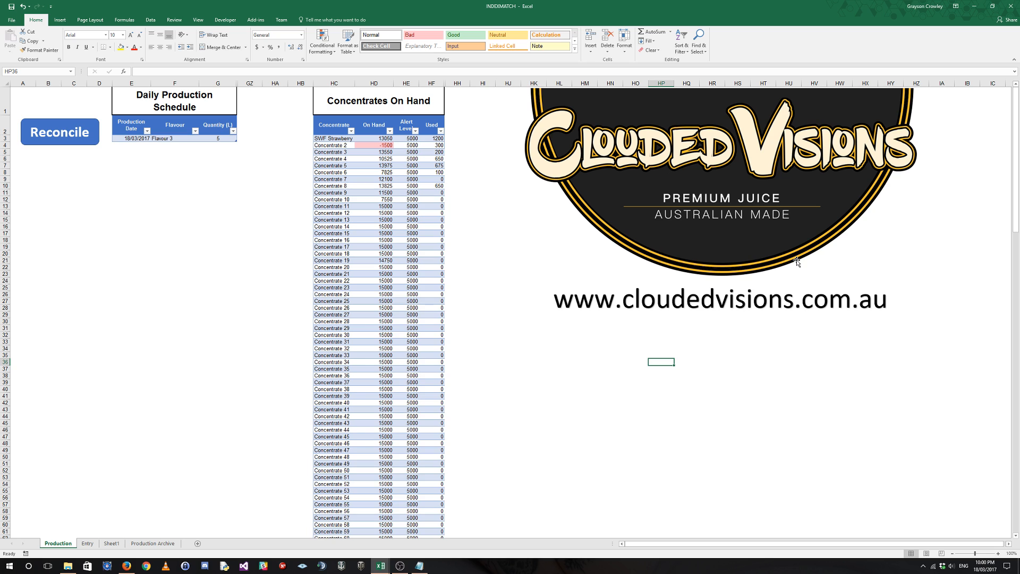
click(164, 173)
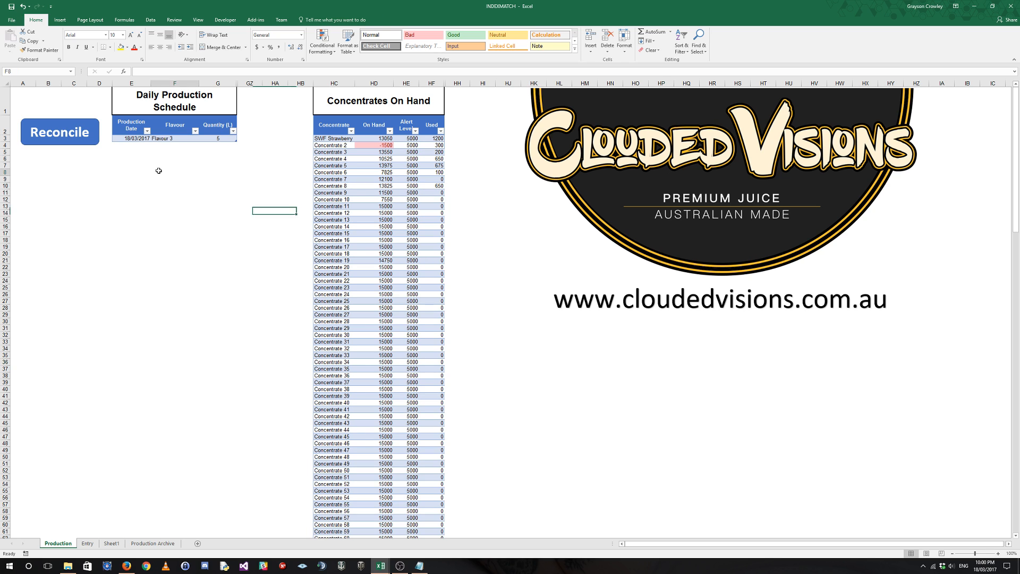
Clear the existing category and month selections in cells A1:A4 of Sheet1.
click(112, 545)
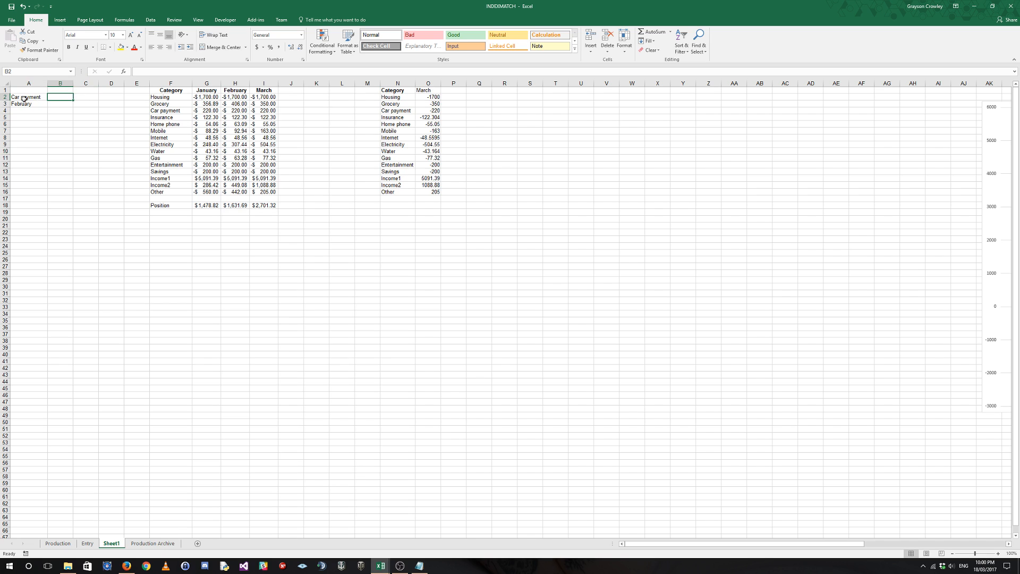
click(45, 99)
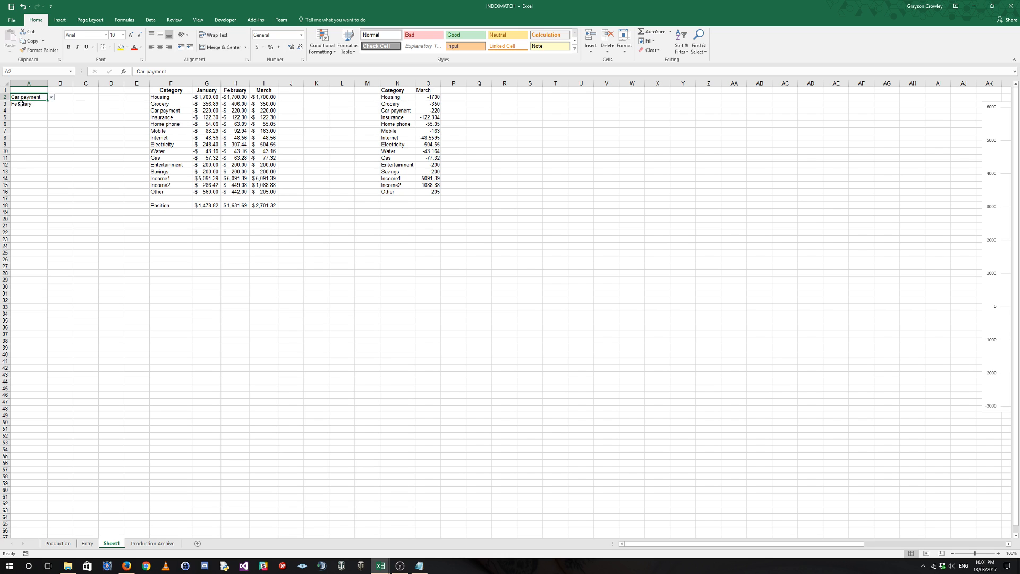
drag(29, 90, 32, 108)
key(Delete)
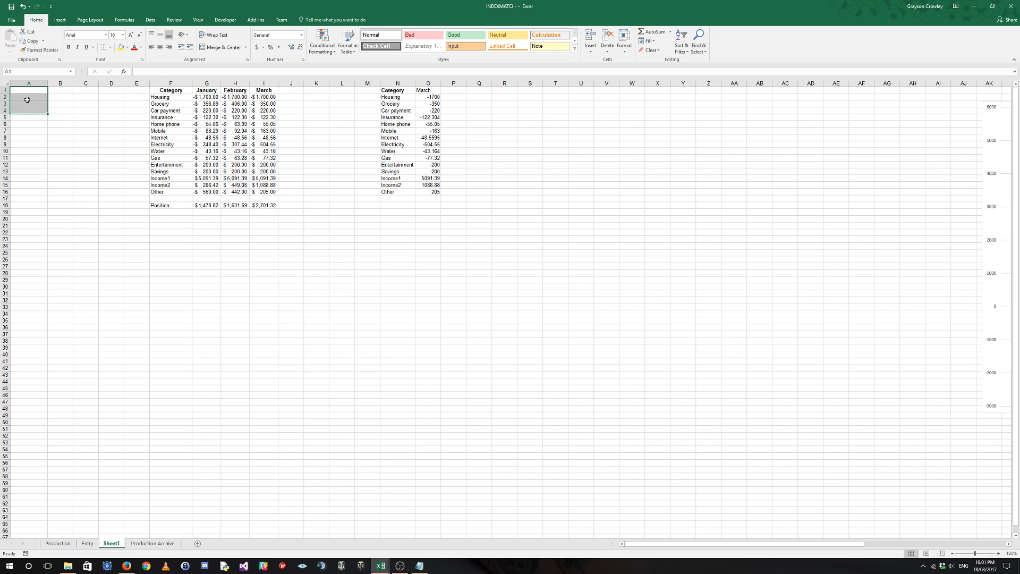
Set cell A2's data validation to a list sourced from the category names in F2:F16.
click(27, 99)
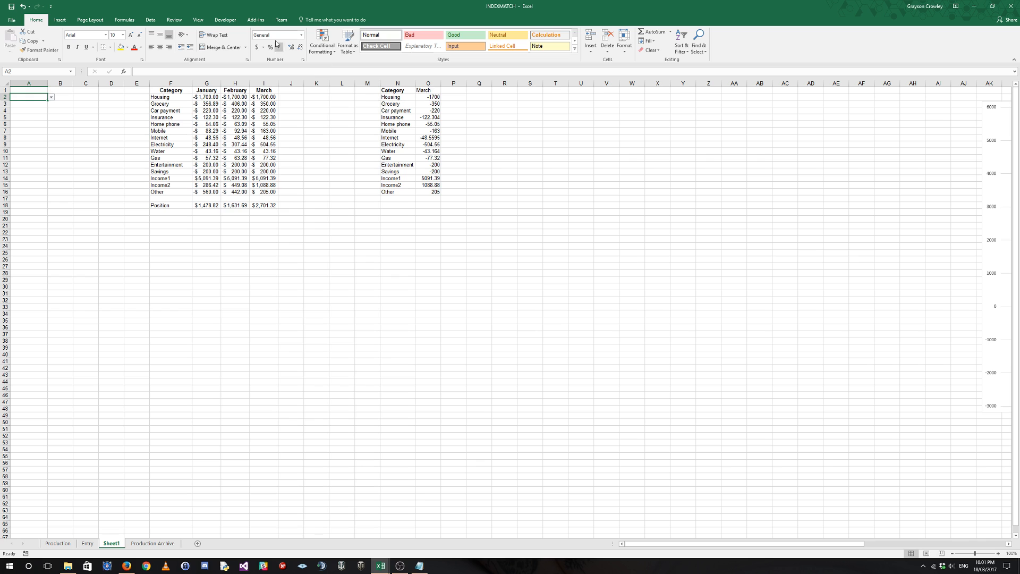
click(150, 20)
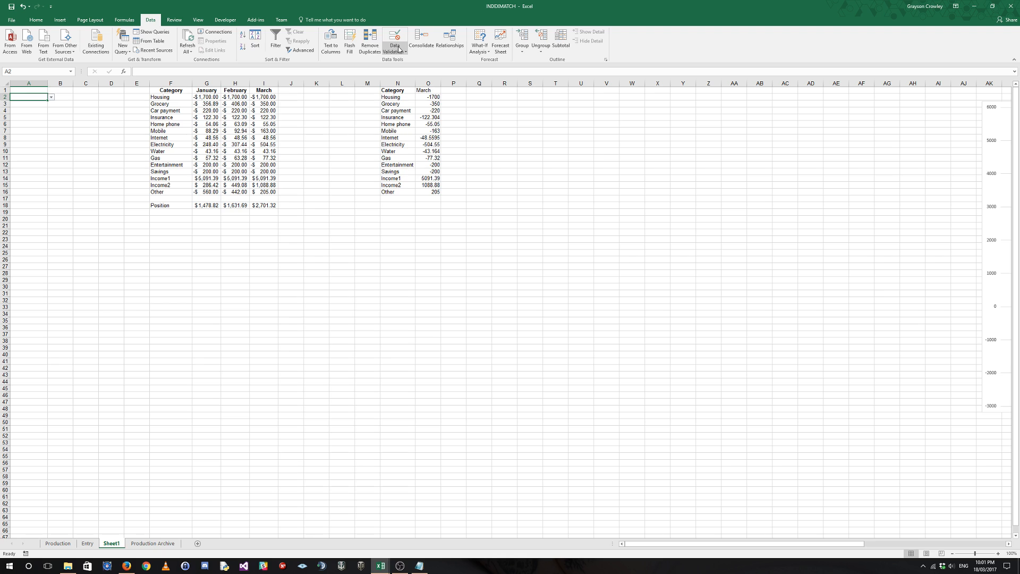
click(151, 98)
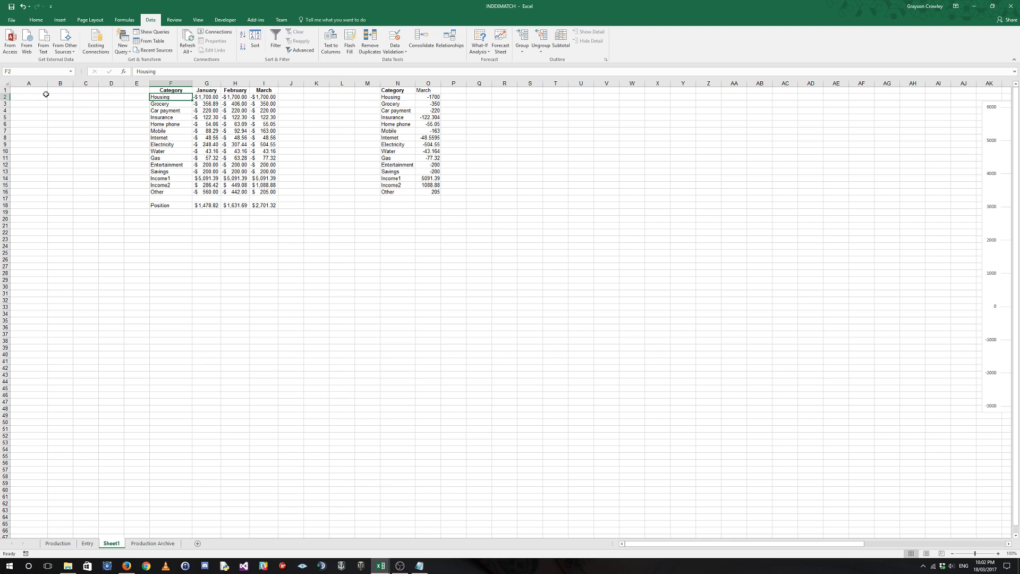
click(28, 98)
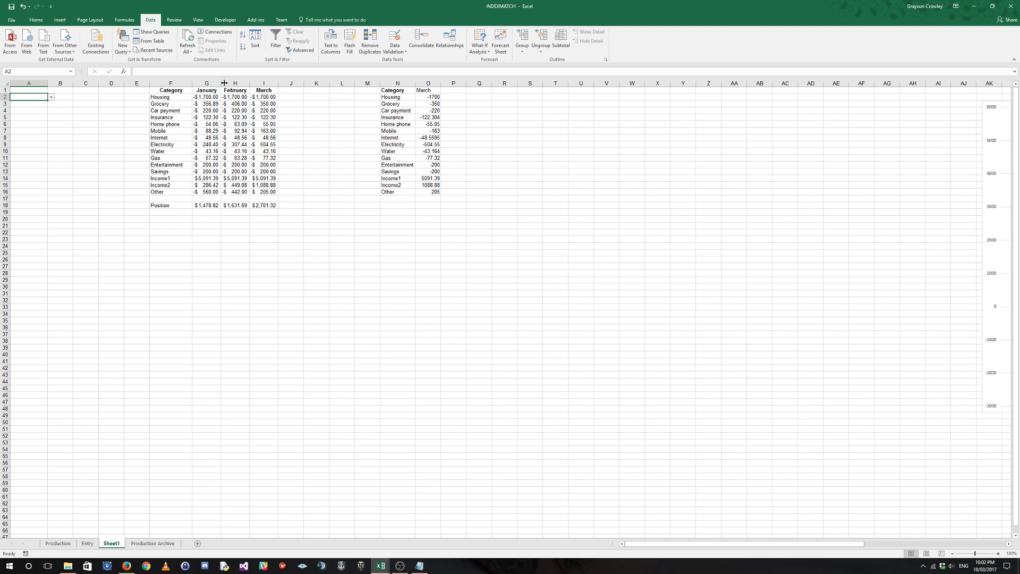
click(395, 48)
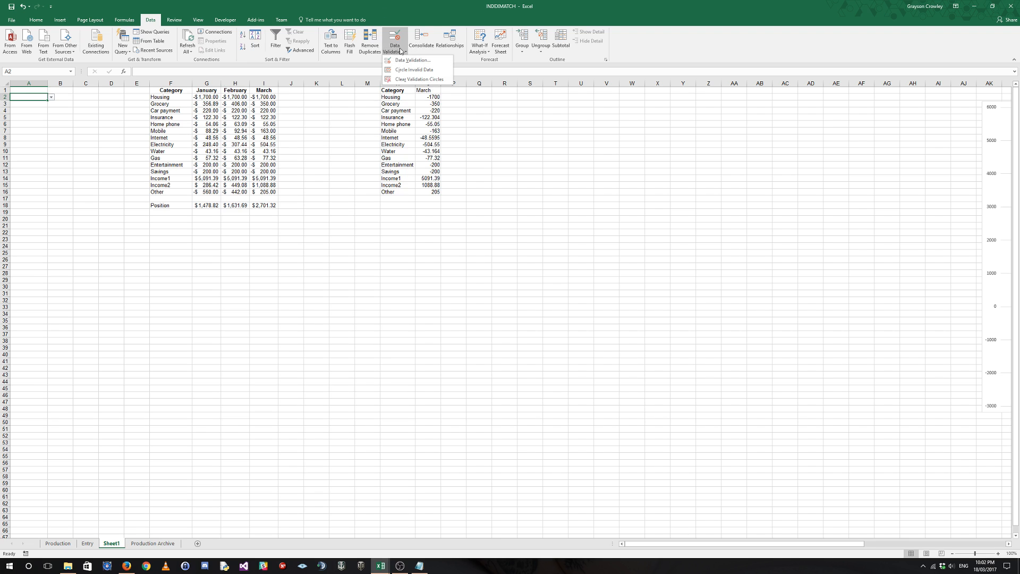
click(411, 60)
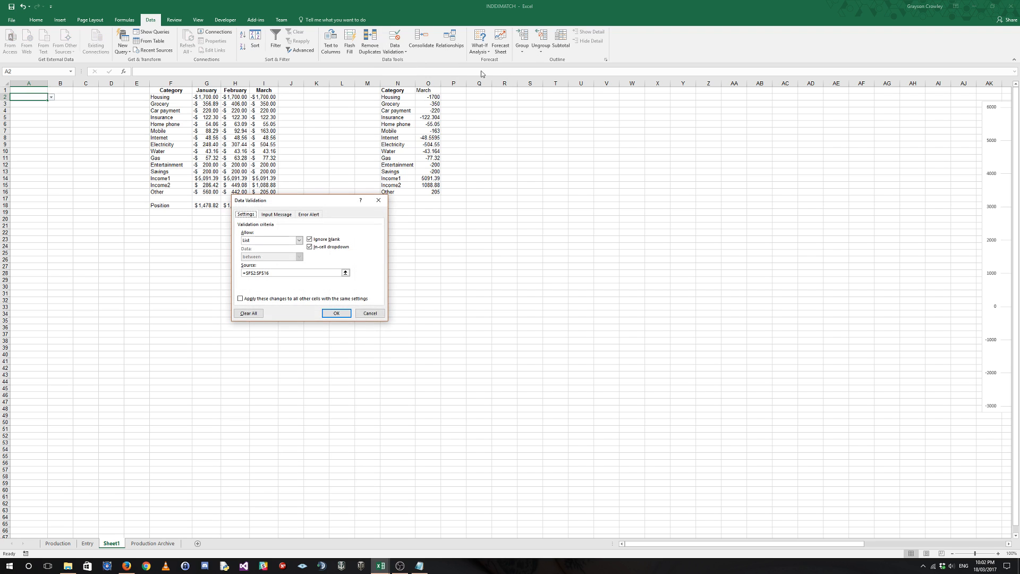
click(299, 240)
click(268, 263)
click(346, 273)
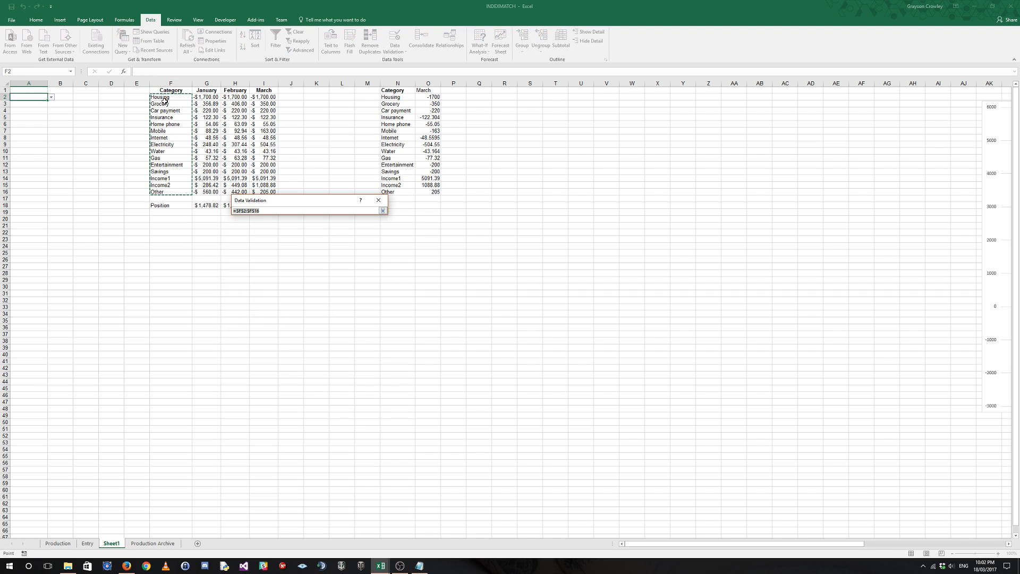
drag(165, 98, 166, 192)
key(Return)
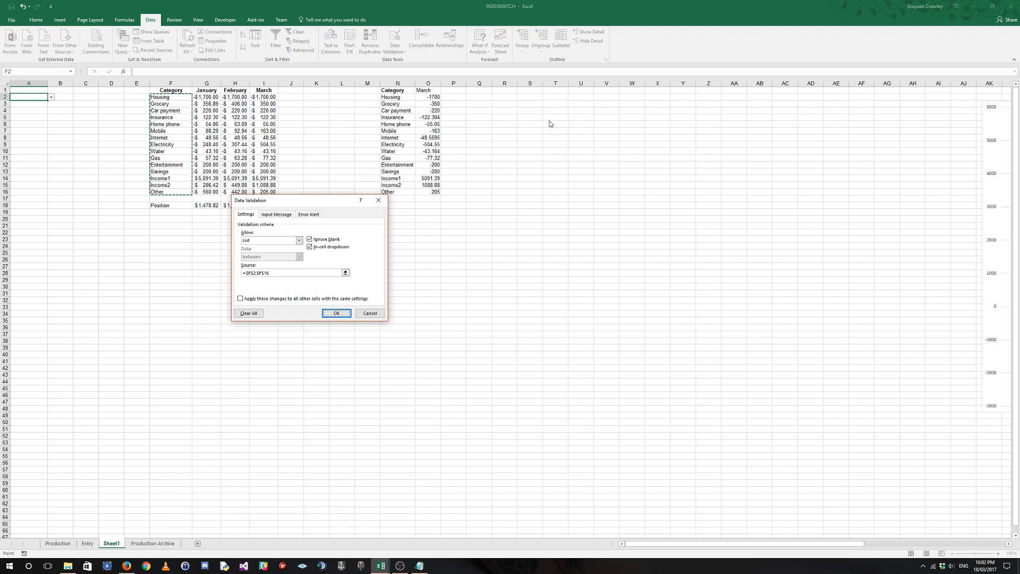
key(Return)
Set cell A3's data validation to a list sourced from the month headers in G1:I1, and select cell B2.
click(26, 104)
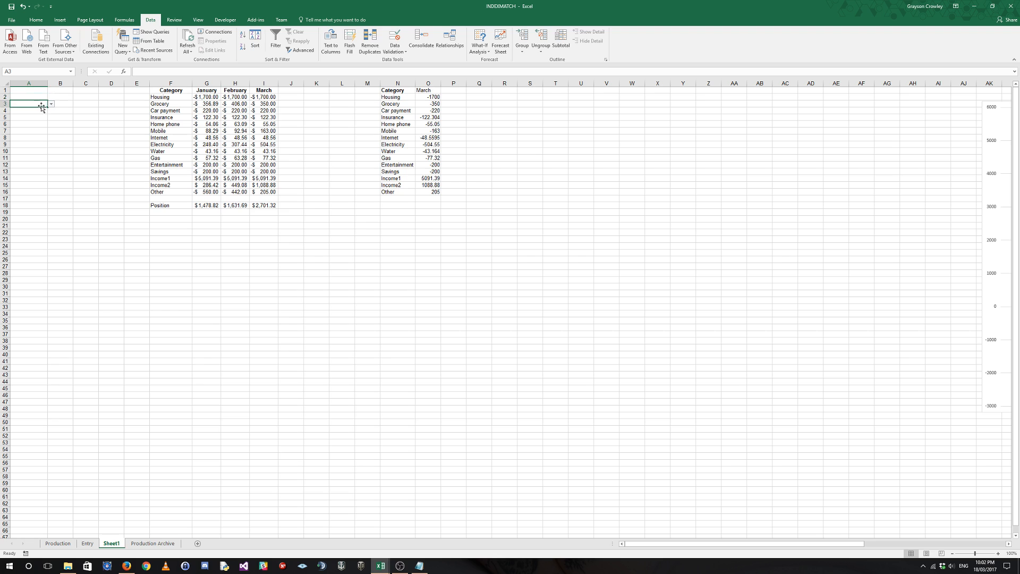
click(52, 104)
click(53, 106)
click(394, 52)
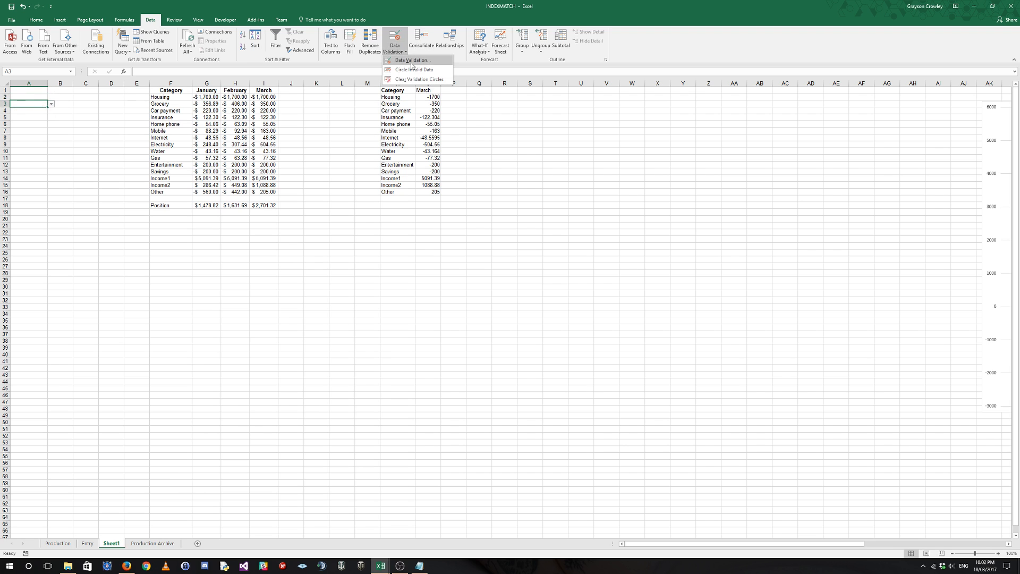
click(404, 60)
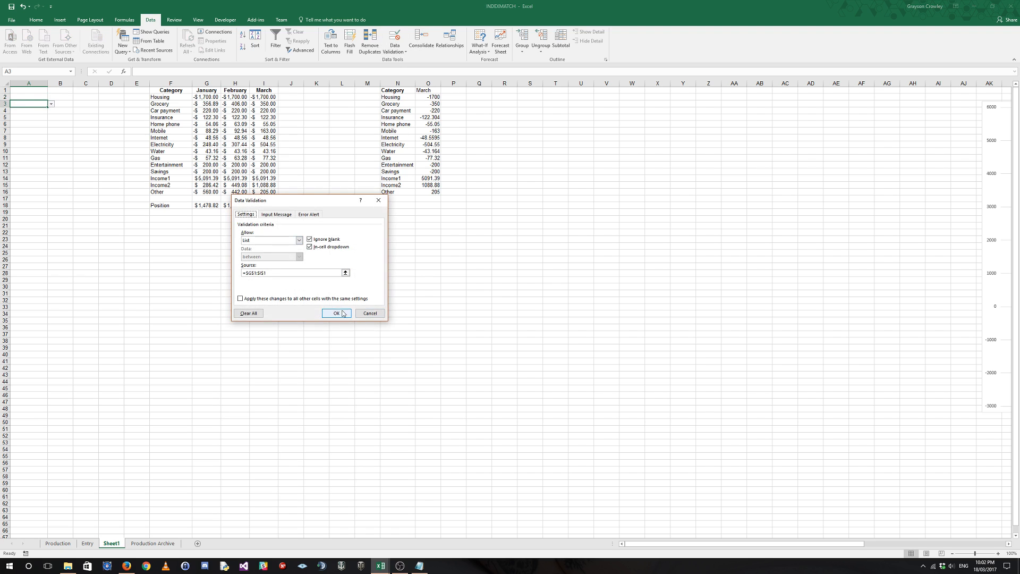
click(345, 273)
drag(206, 90, 265, 89)
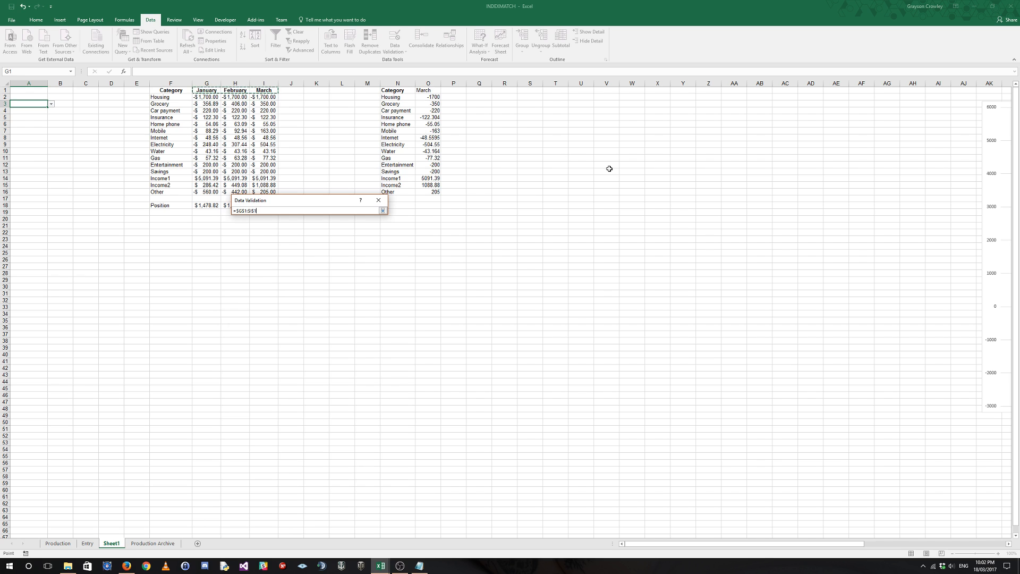
key(Return)
key(Return)
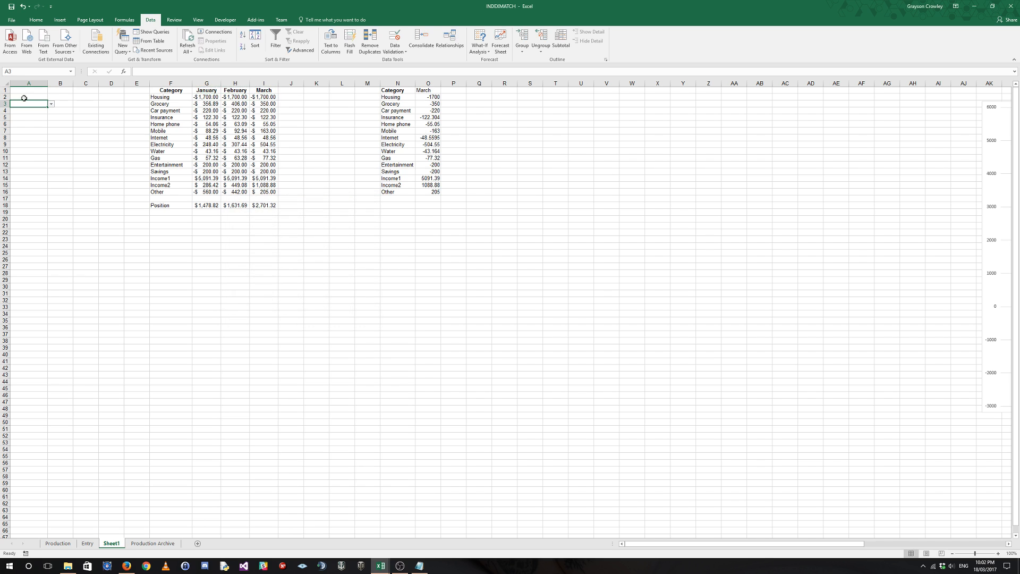
click(66, 96)
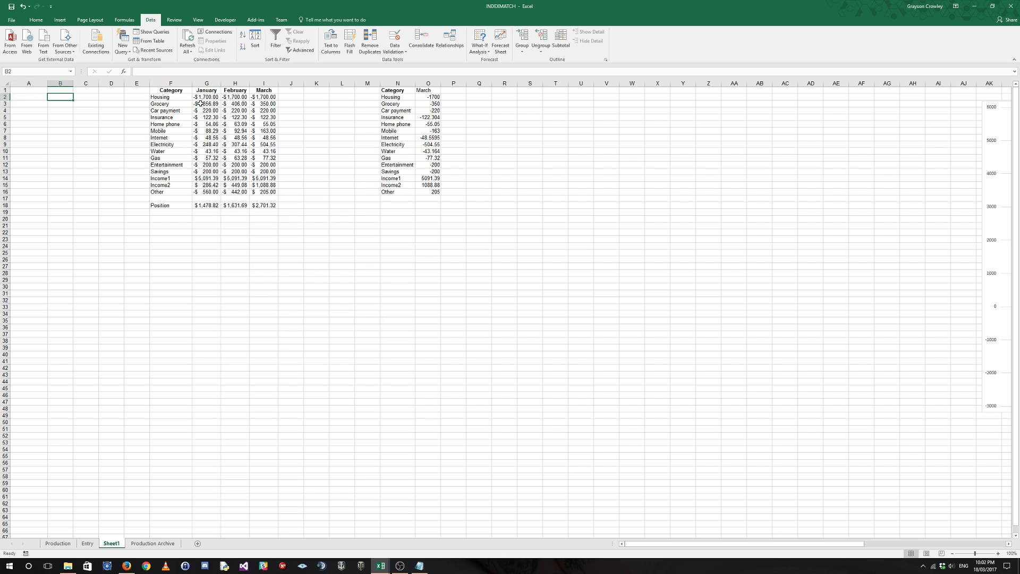
Enter the header Rows/Columns in cell B1 and widen column B to fit it.
key(Up)
text(Row)
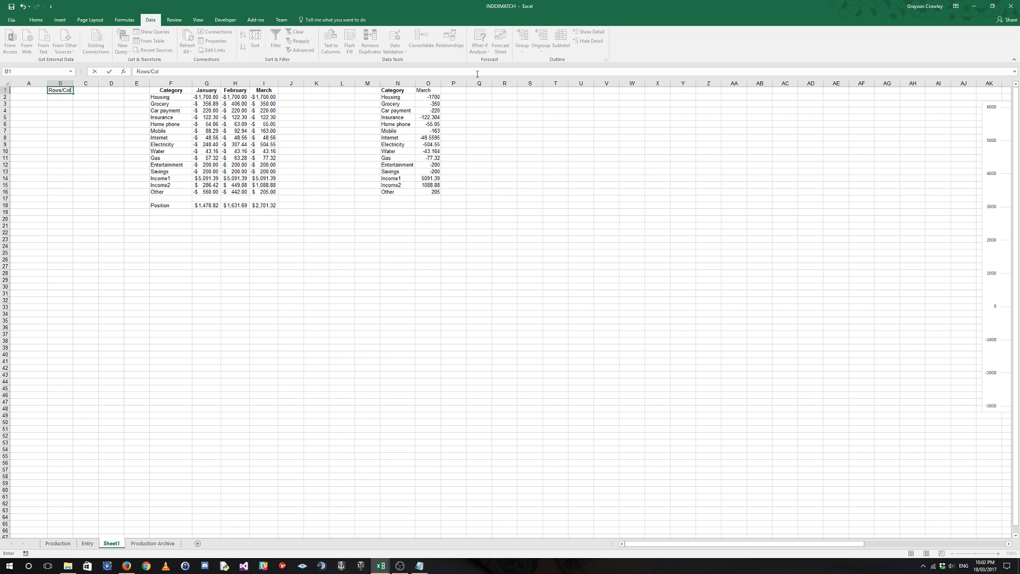
text(s/Columns)
key(Return)
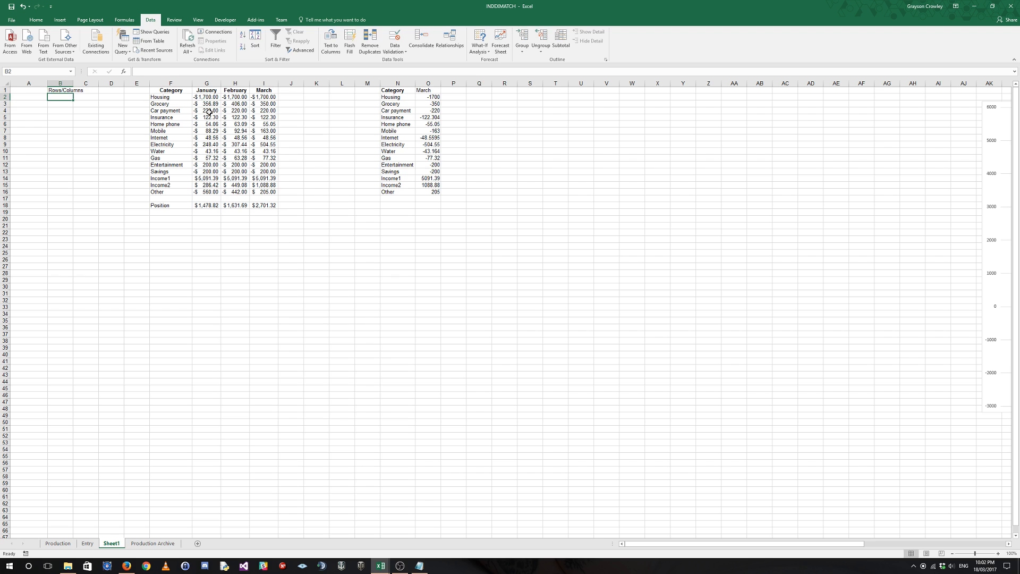
double_click(73, 83)
click(31, 90)
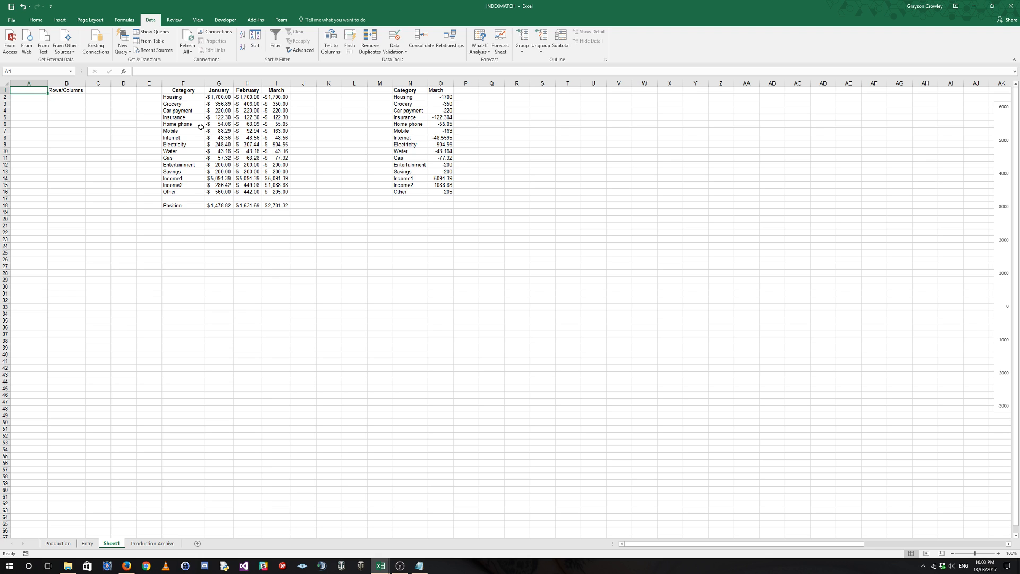
drag(175, 93, 279, 192)
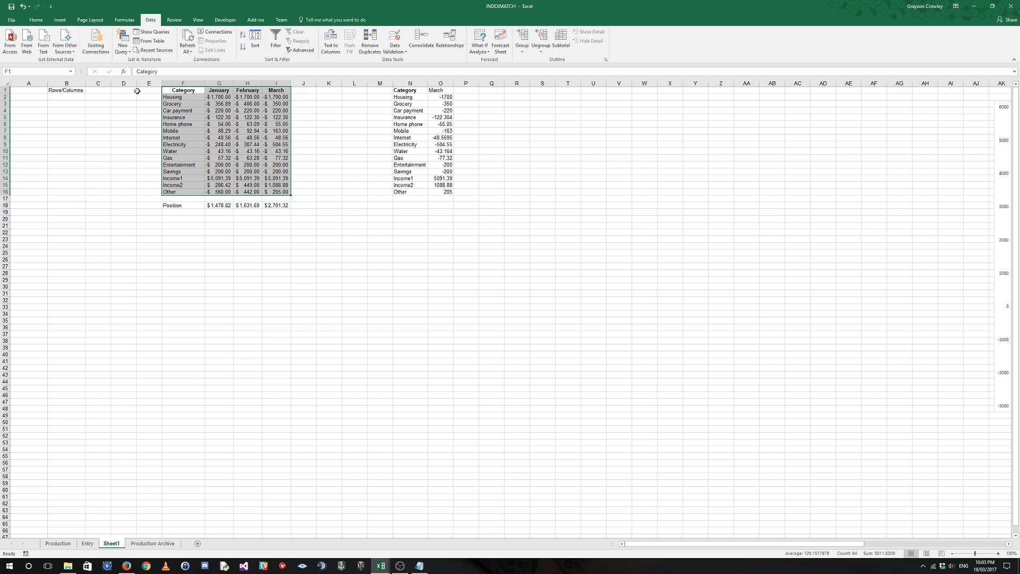
drag(173, 90, 181, 198)
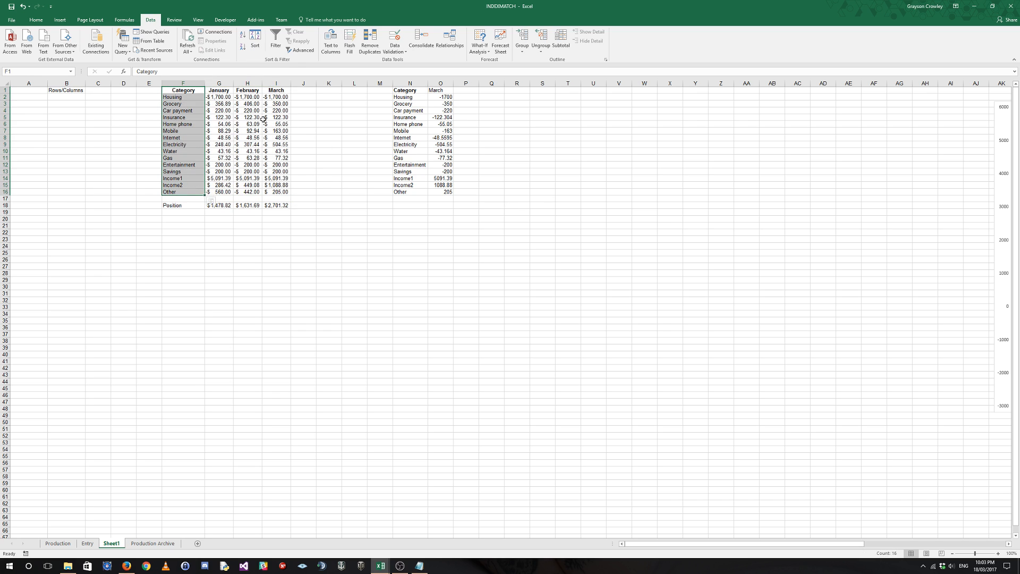
drag(189, 91, 277, 91)
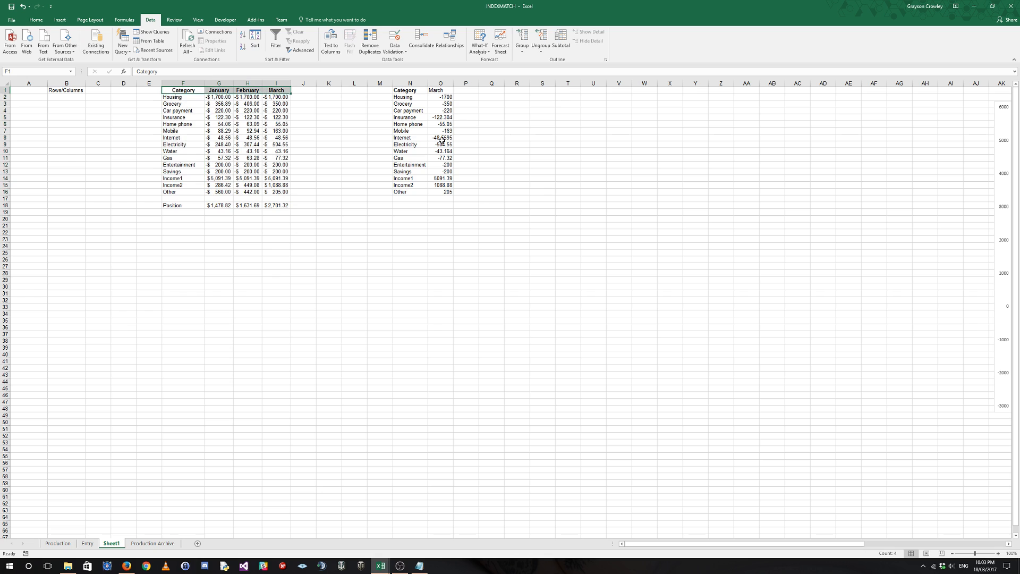
Choose Car payment from the category list in A2 and February from the month list in A3.
click(33, 98)
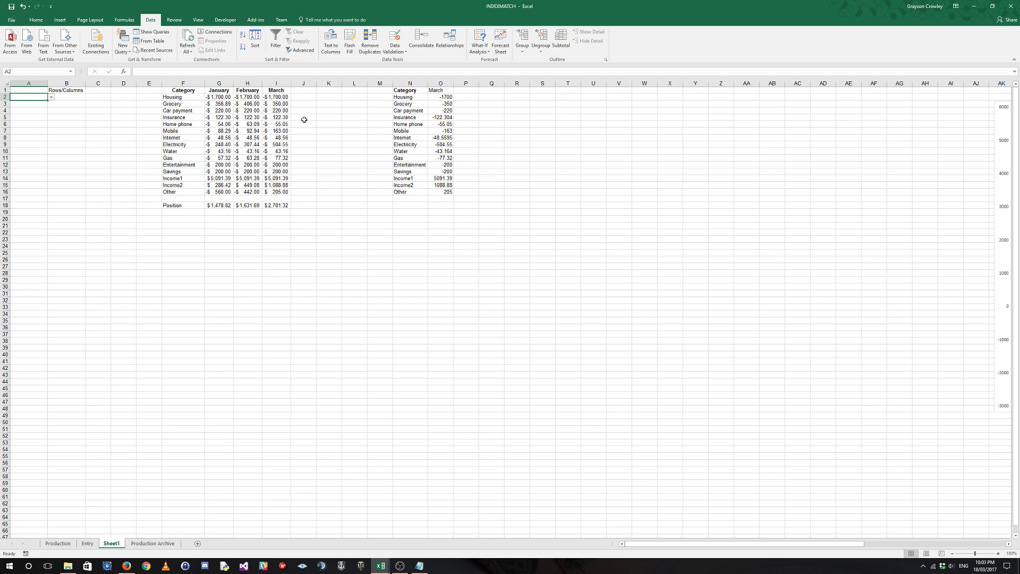
click(52, 98)
click(32, 115)
click(39, 105)
click(52, 105)
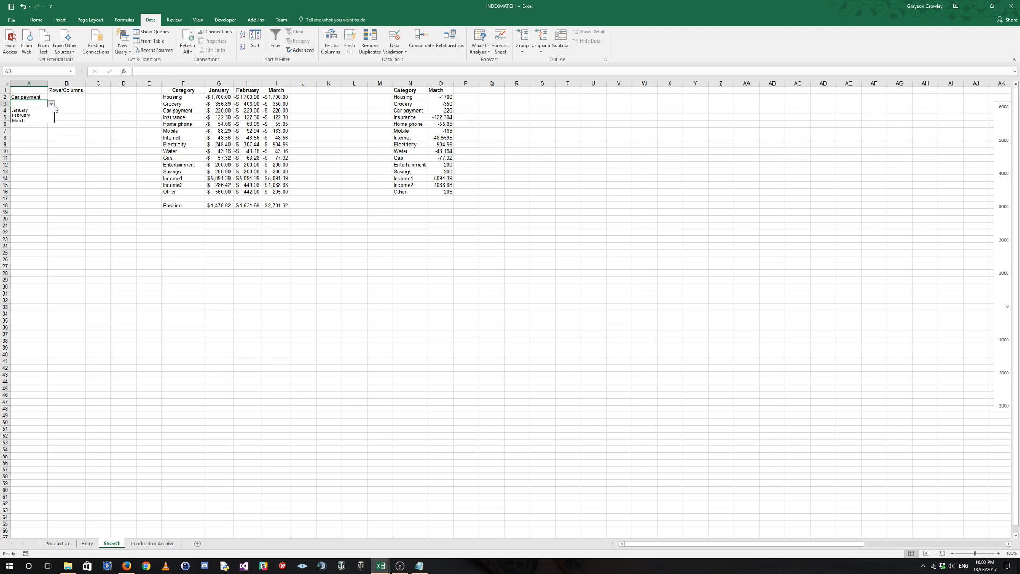
click(23, 115)
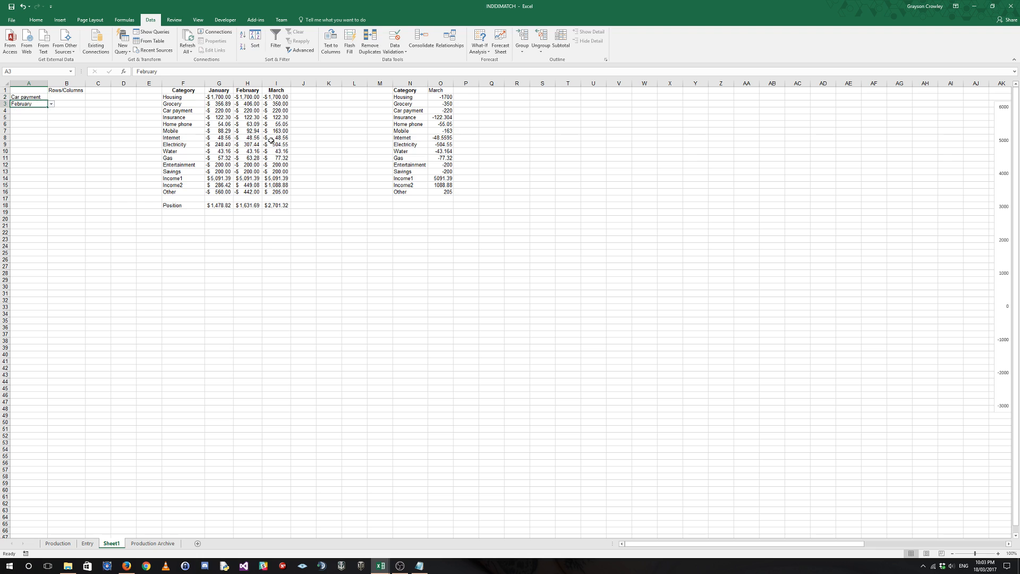
Trace the Car payment row in the table across to its February value in H4.
click(194, 110)
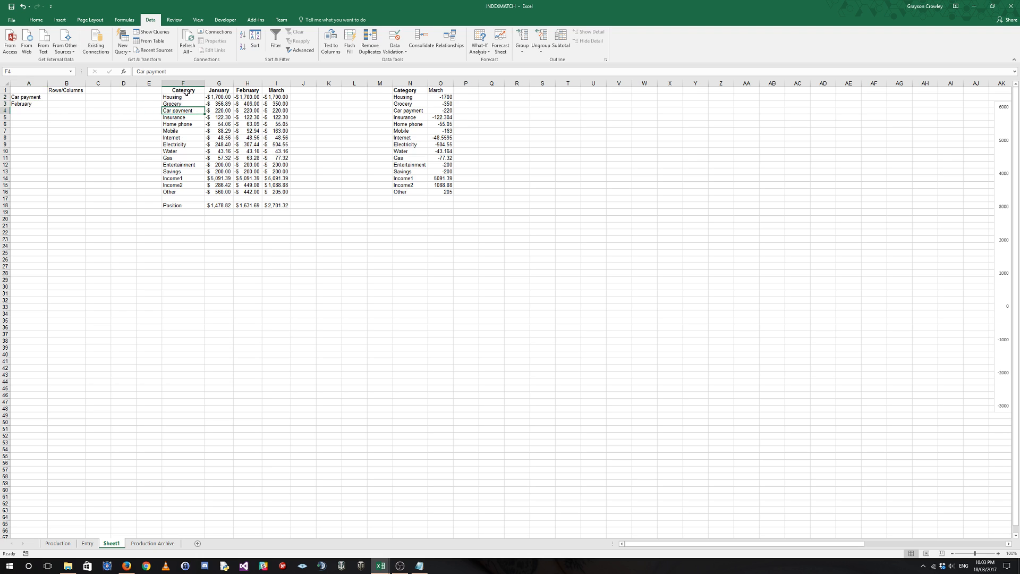
drag(187, 92, 195, 112)
click(188, 110)
drag(194, 111, 248, 111)
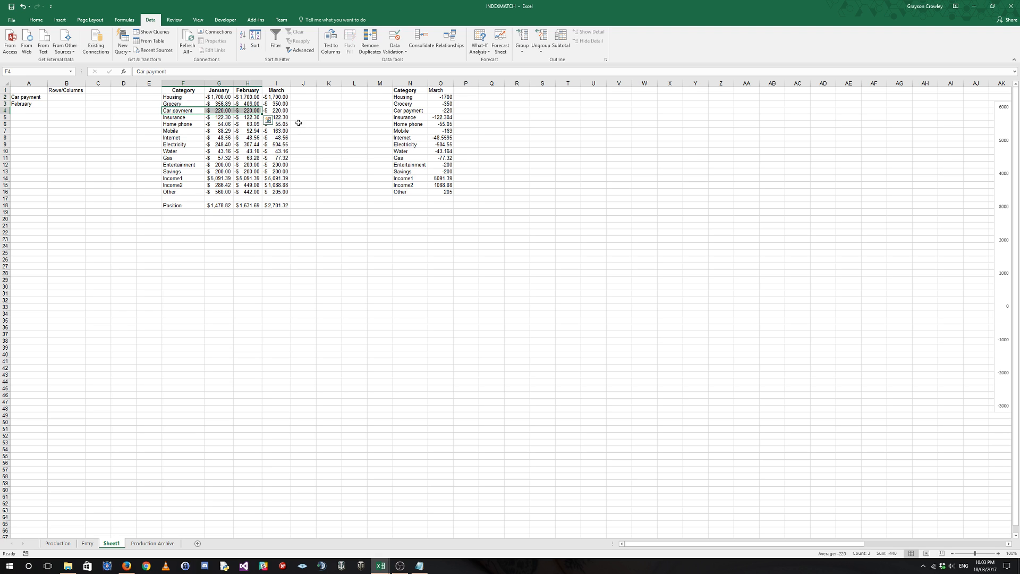
click(248, 111)
Enter an exact-match formula in B2 that finds A2's position in the category column, =MATCH($A$2,$F$1:$F$16,0).
click(62, 98)
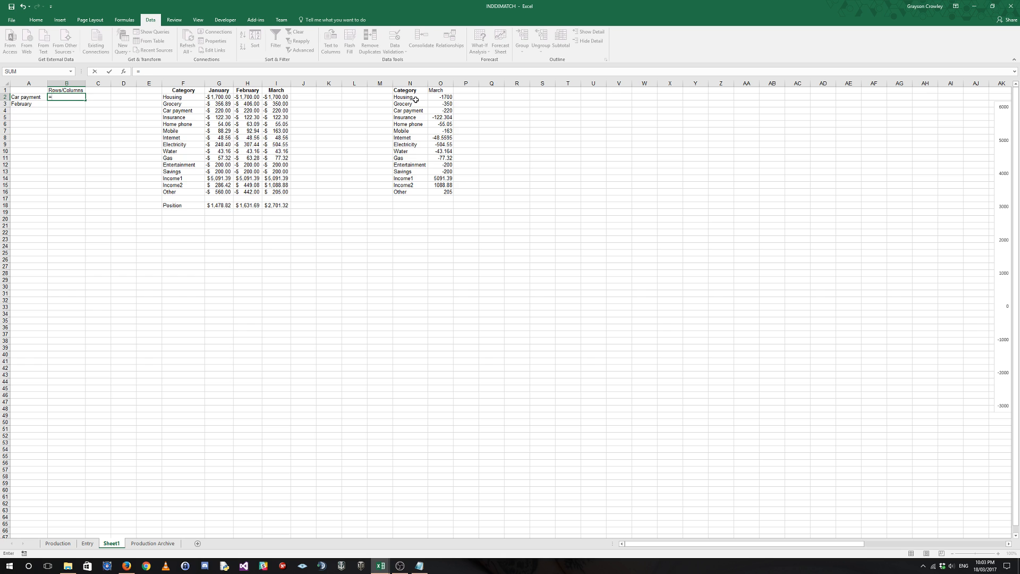
text(=MATCH()
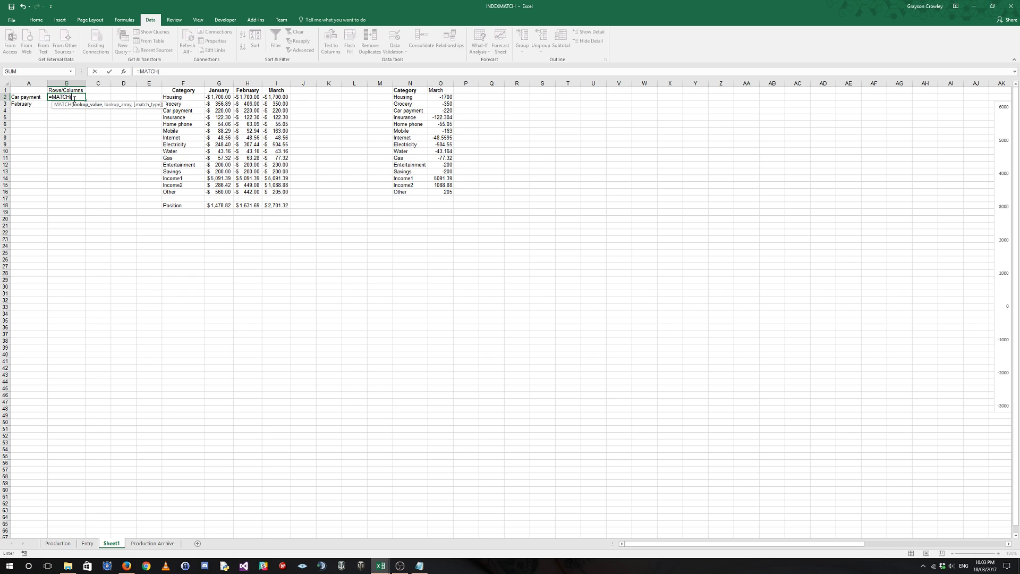
click(23, 98)
key(F4)
text(,)
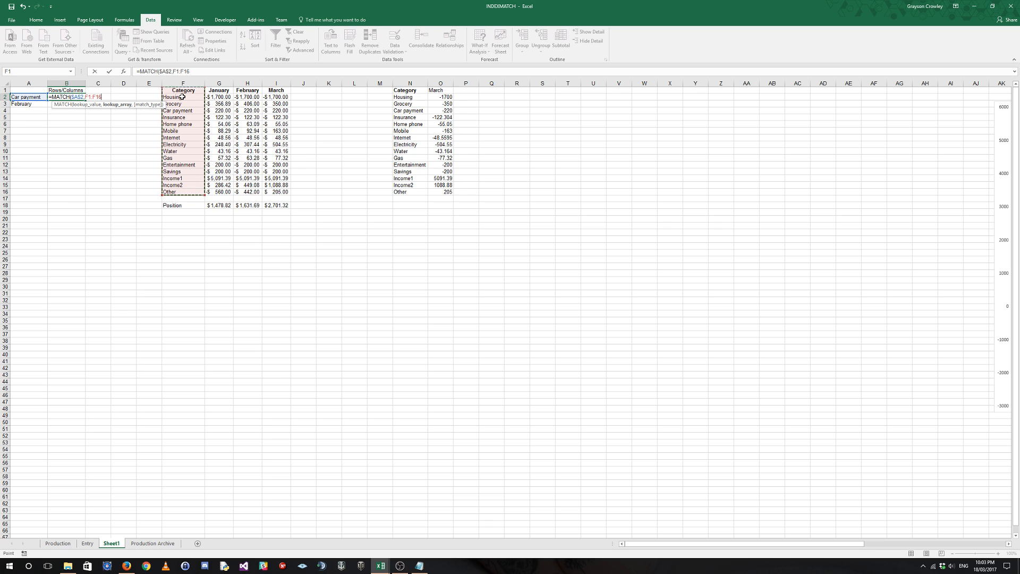
key(F4)
text(,)
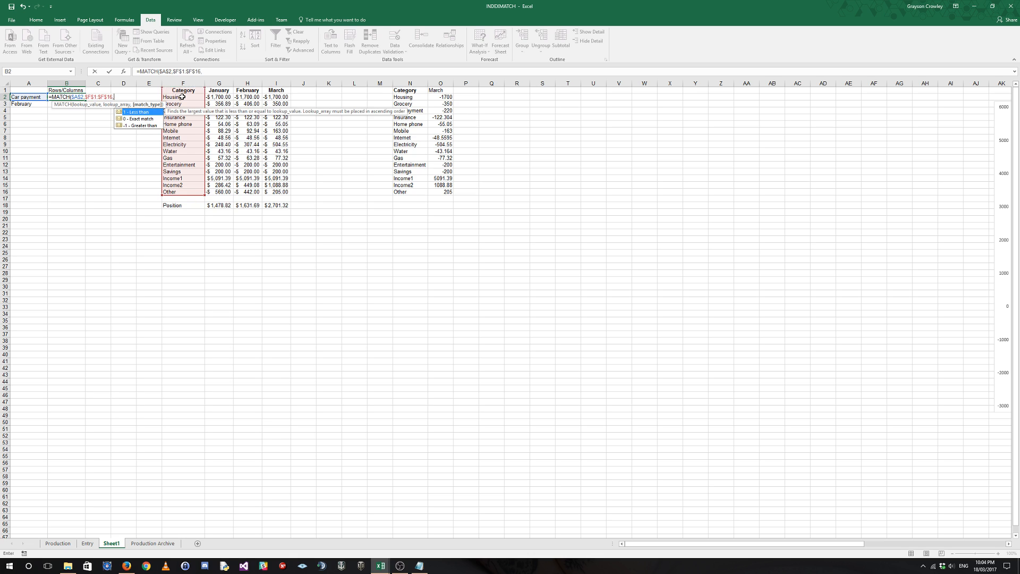
key(Down)
key(Tab)
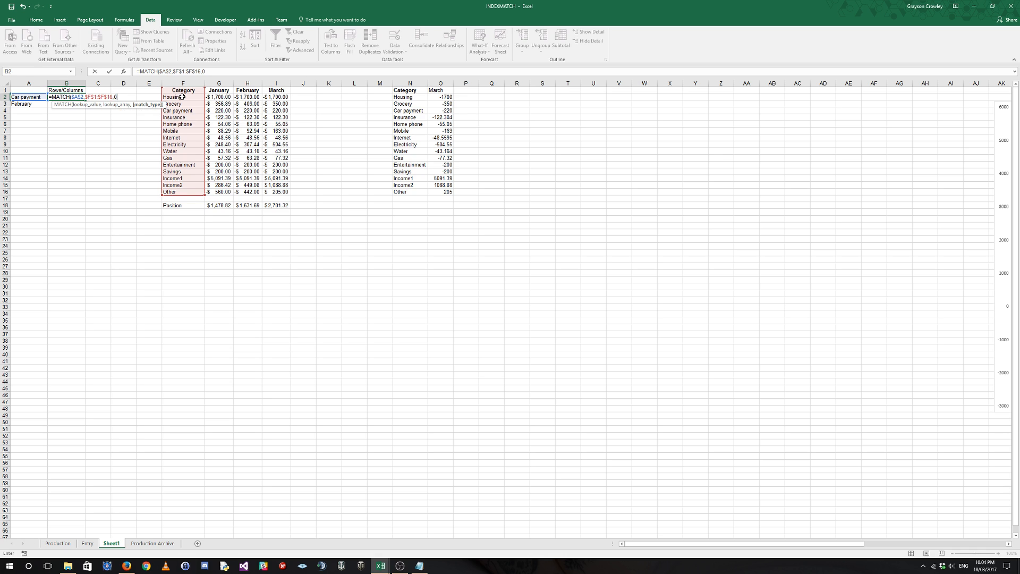
key(Return)
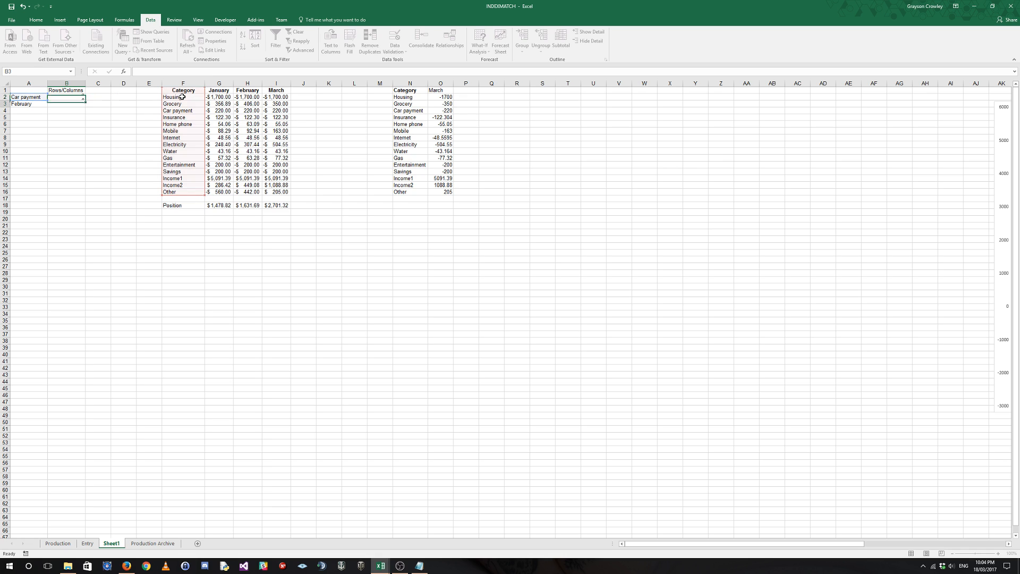
Center the contents of cells B2:B3 horizontally.
click(69, 98)
drag(69, 98, 73, 110)
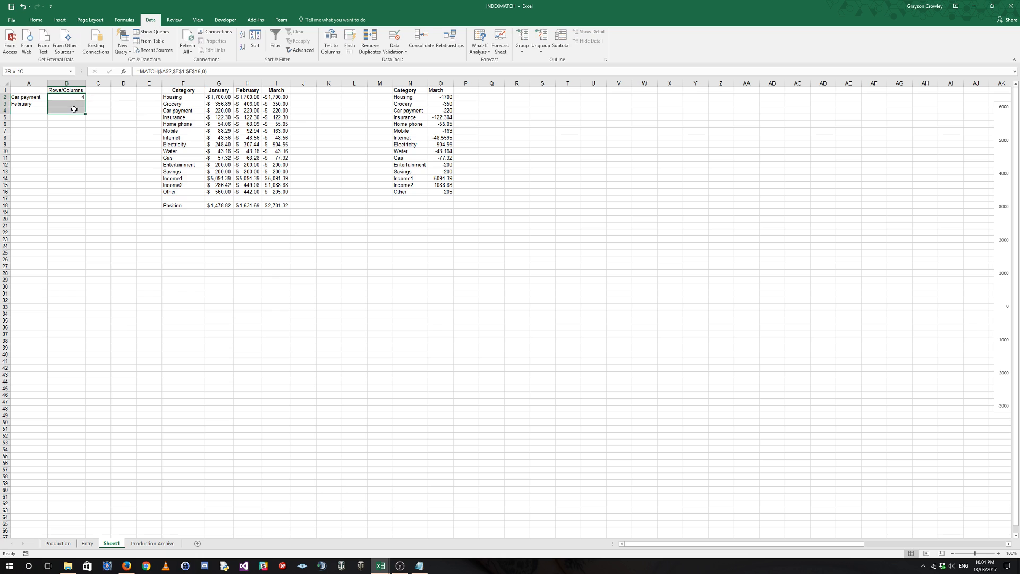
click(37, 19)
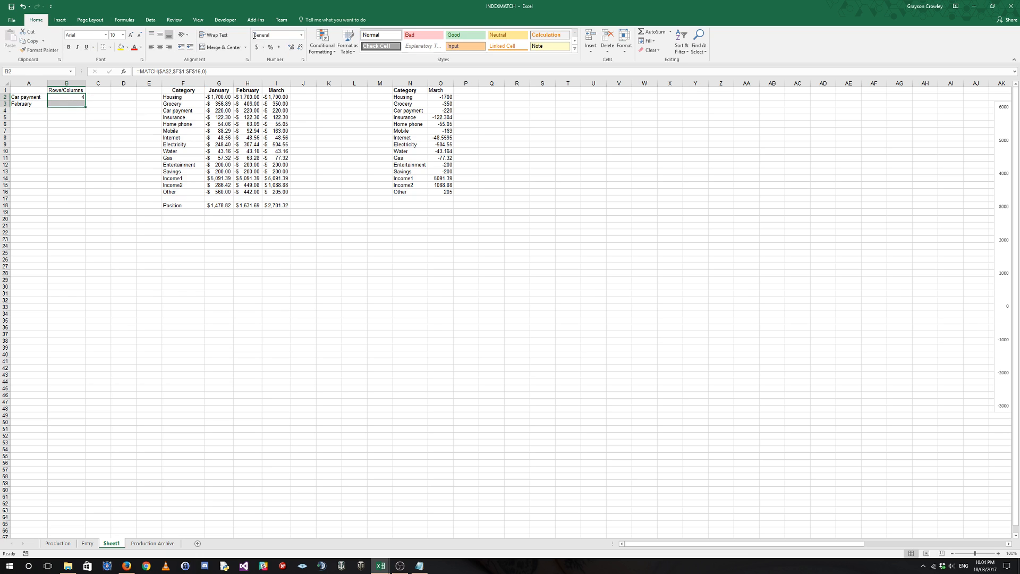
click(160, 47)
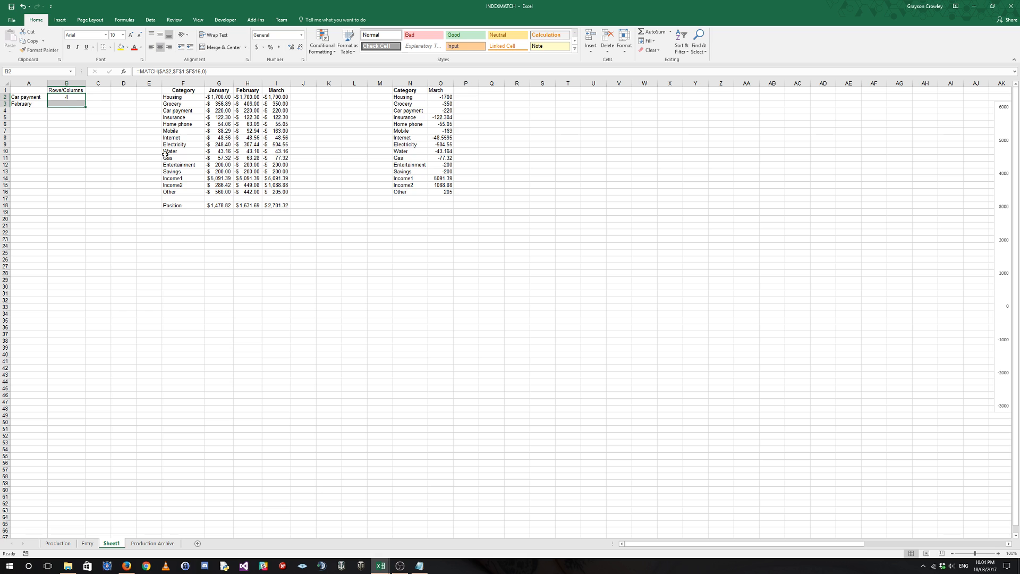
Check B2's row number against the rows from the Category header to Car payment, and examine the range F2:F16 without the header.
click(67, 99)
drag(182, 91, 184, 111)
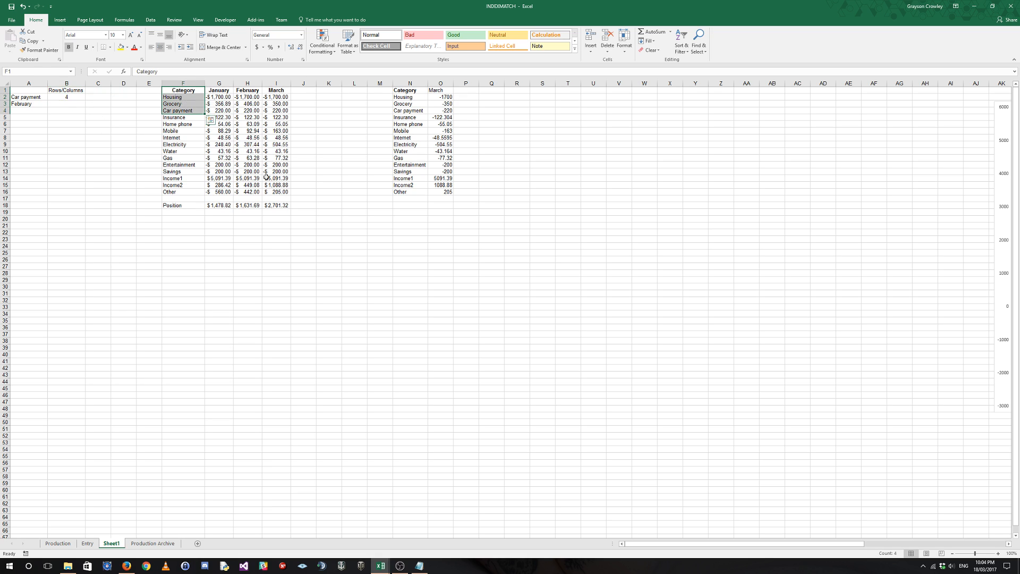
click(182, 110)
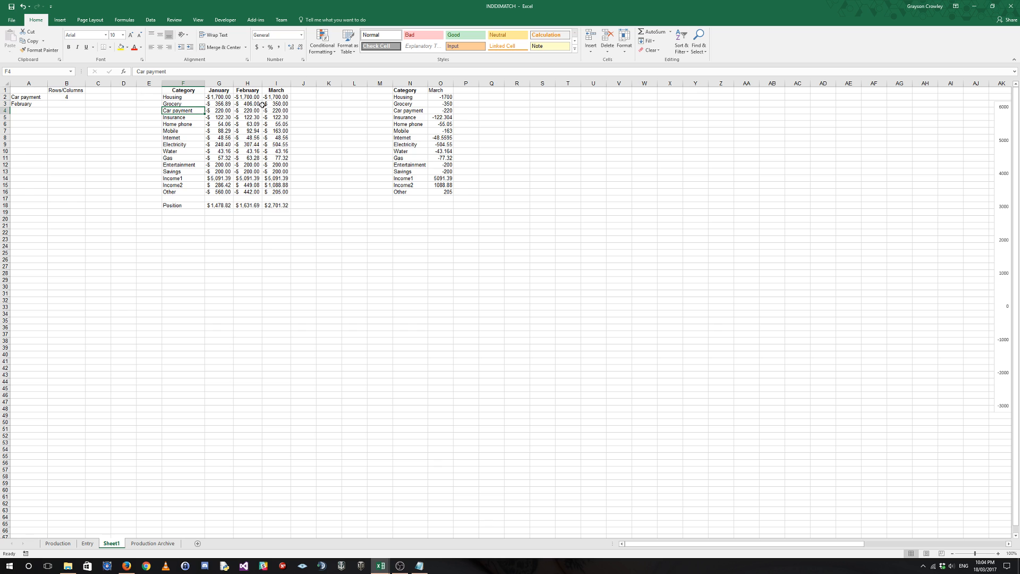
drag(183, 91, 275, 191)
click(174, 90)
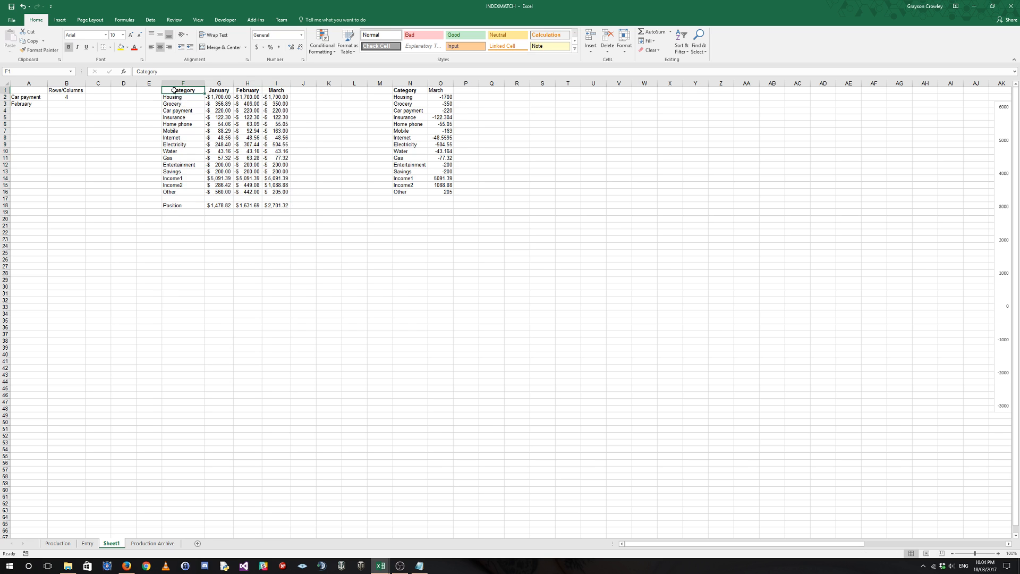
mouse_move(174, 90)
mouse_down()
mouse_move(195, 192)
mouse_move(247, 89)
mouse_move(275, 91)
mouse_move(187, 91)
mouse_up()
drag(185, 97, 189, 192)
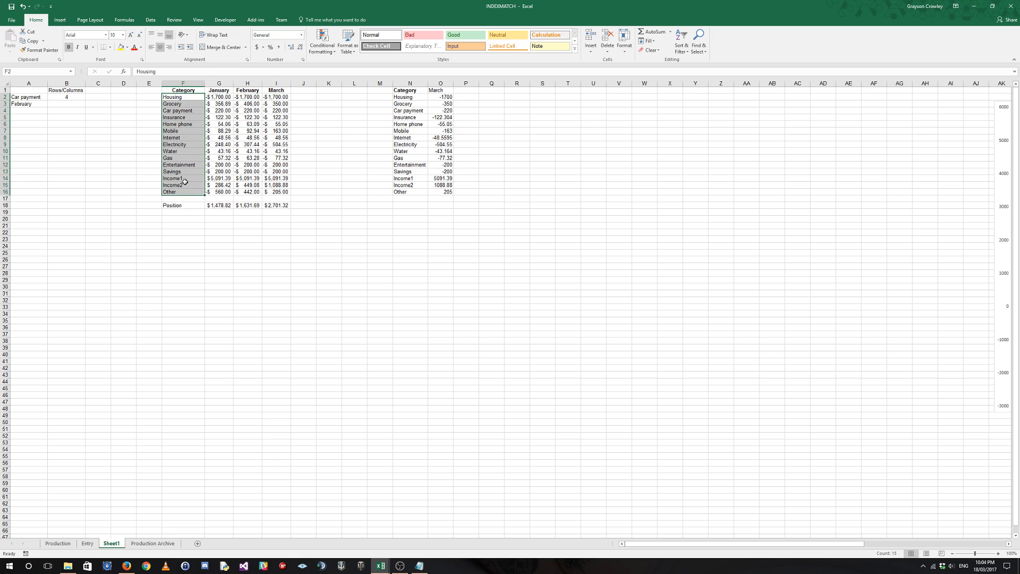
Change the lookup range of B2's MATCH formula to F2:F16, leaving out the Category header.
click(56, 96)
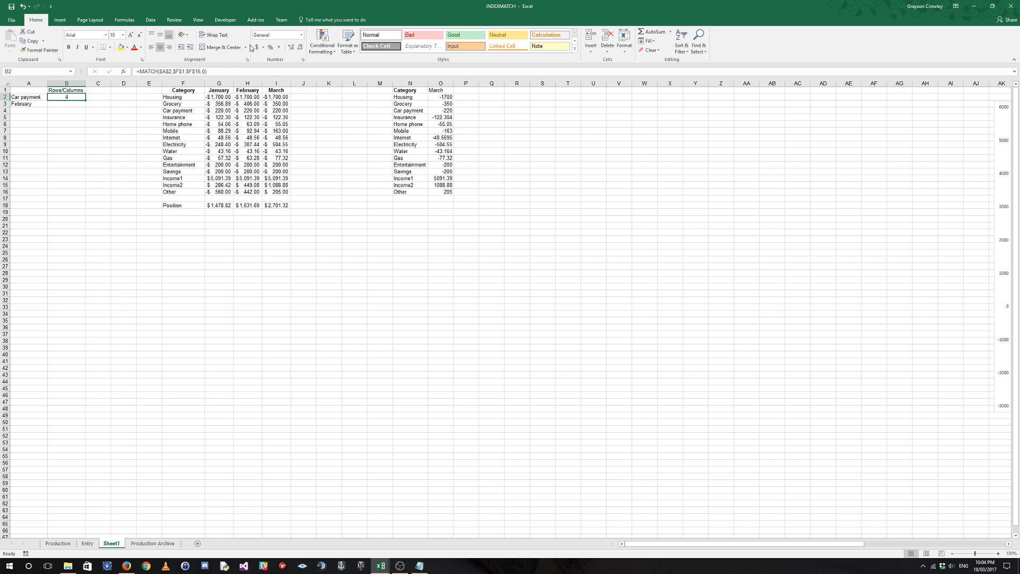
double_click(178, 71)
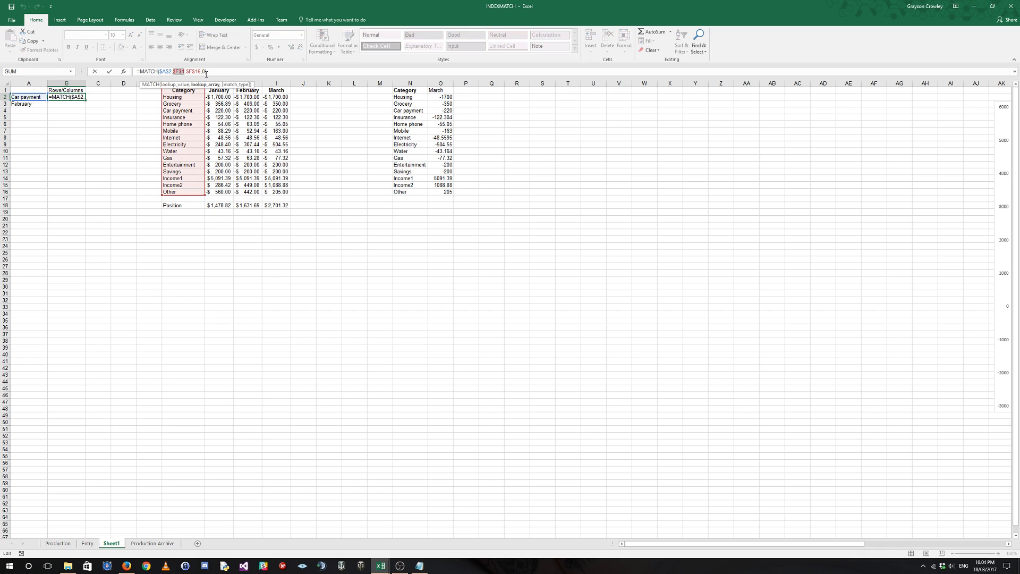
drag(204, 71, 181, 192)
key(Return)
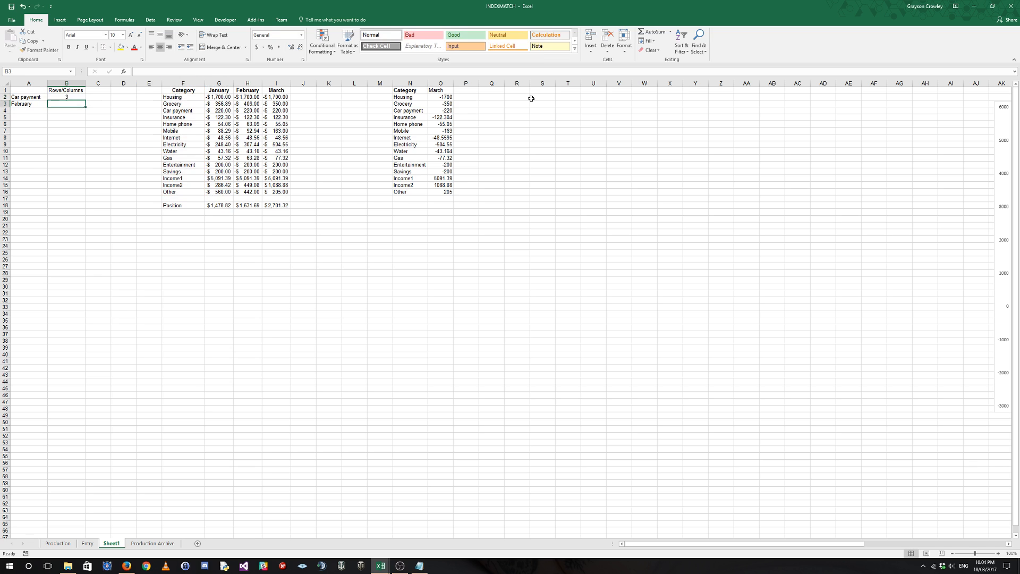
Extend the lookup range of B2's MATCH formula back to the Category header as the absolute range $F$1:$F$16.
click(60, 100)
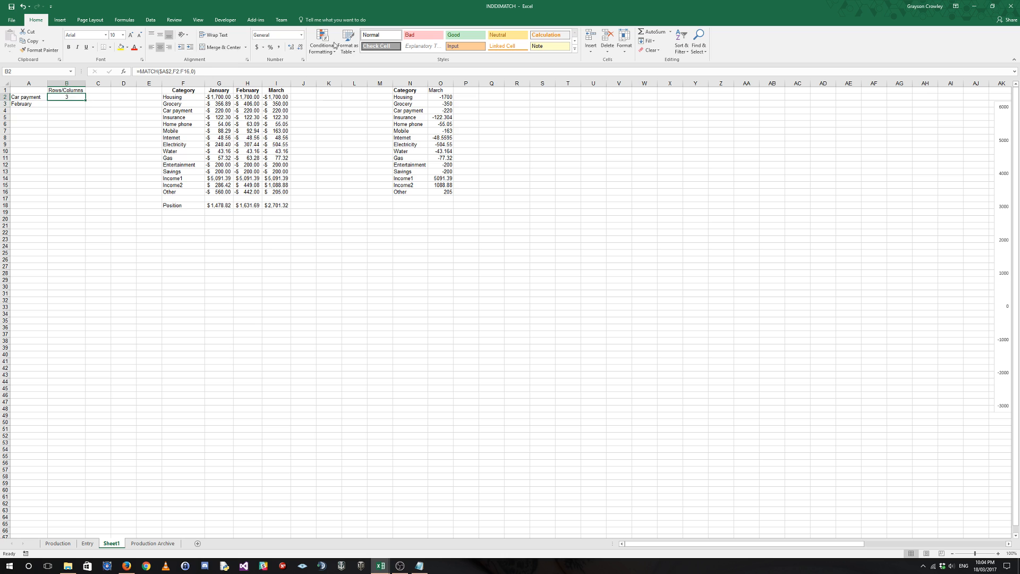
click(178, 71)
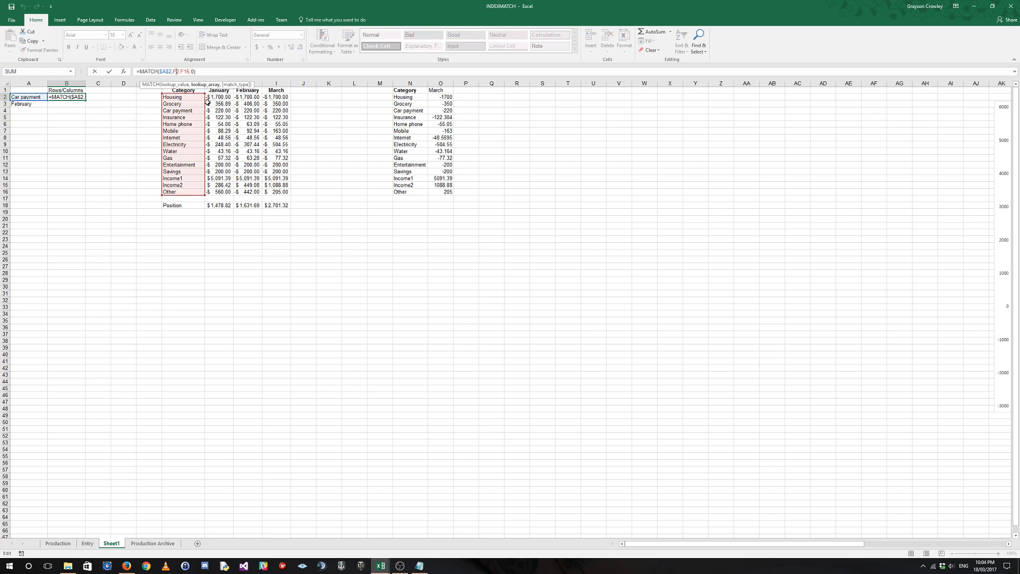
drag(204, 93, 204, 88)
key(Home)
click(189, 71)
key(F4)
key(Left)
key(Left)
key(Left)
key(F4)
key(Return)
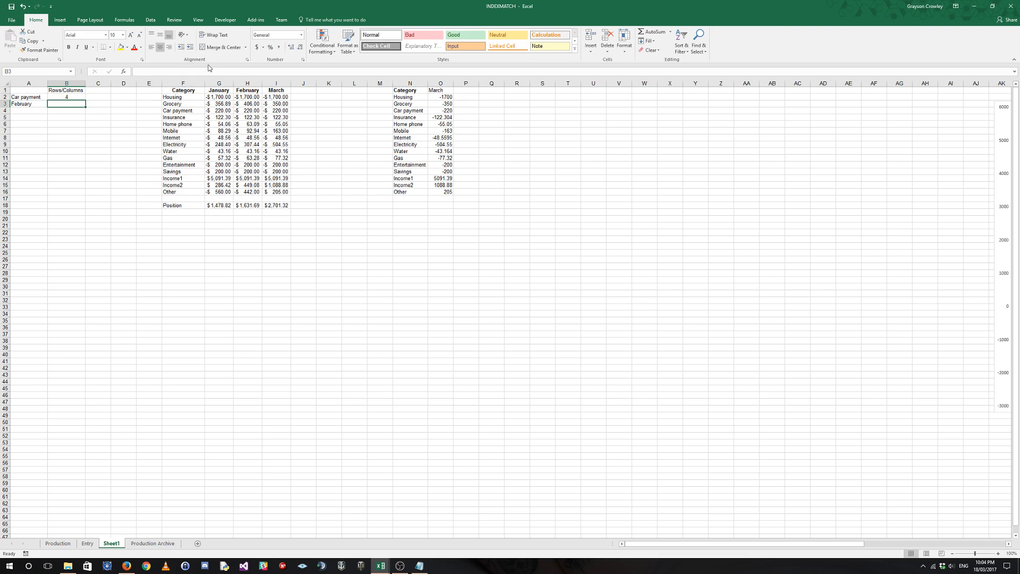
Enter an exact-match formula in B3 that finds A3's position in the header row, =MATCH($A$3,$F$1:$I$1,0).
click(31, 104)
click(77, 102)
text(=MATCH()
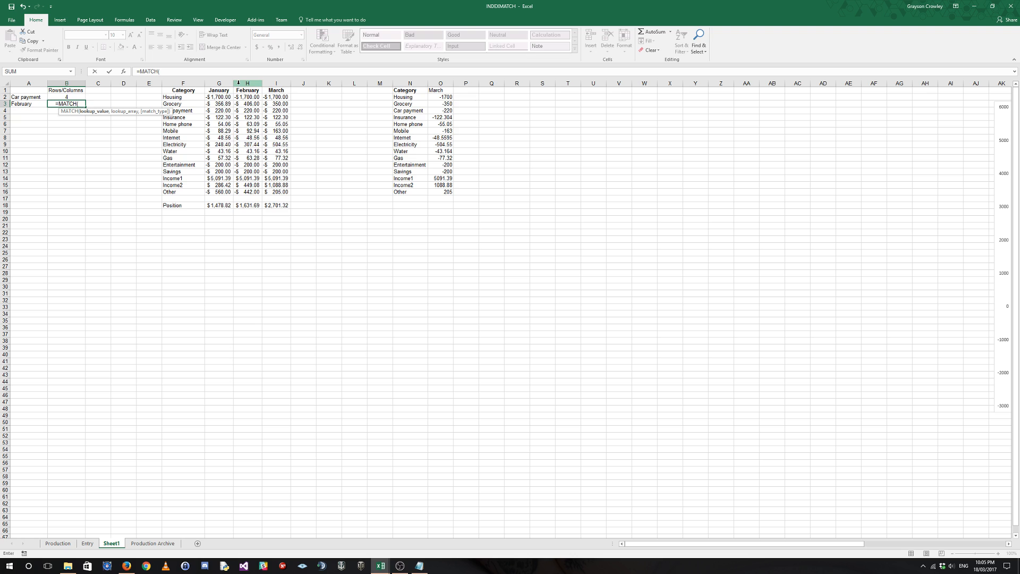
click(19, 108)
key(F4)
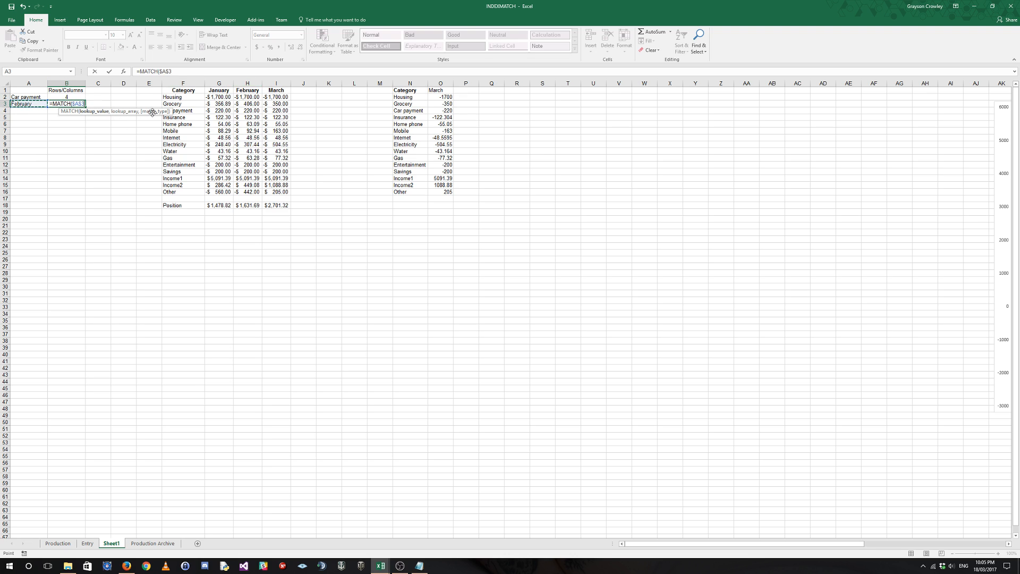
text(,)
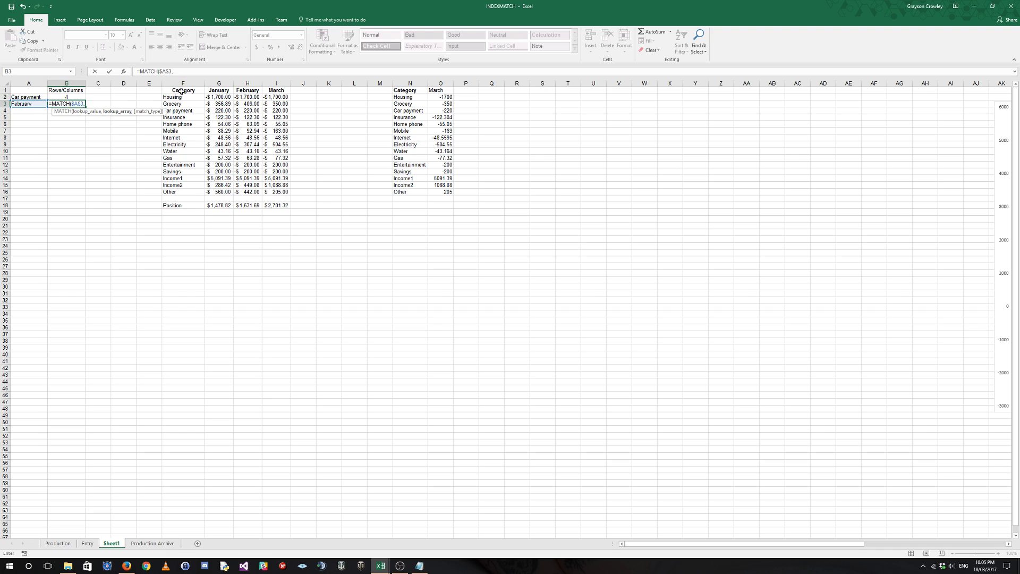
drag(182, 91, 276, 91)
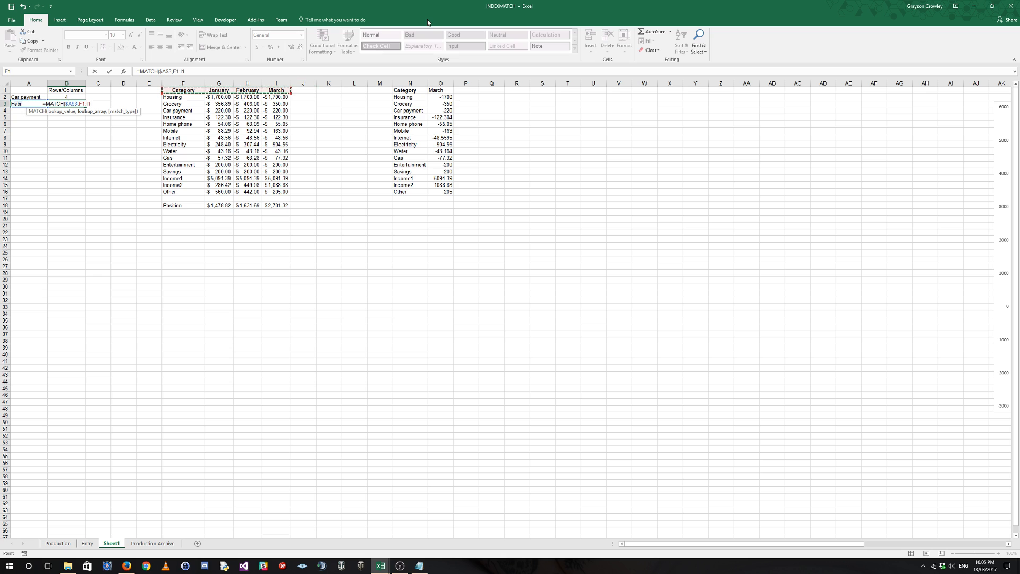
key(F4)
text(,0)
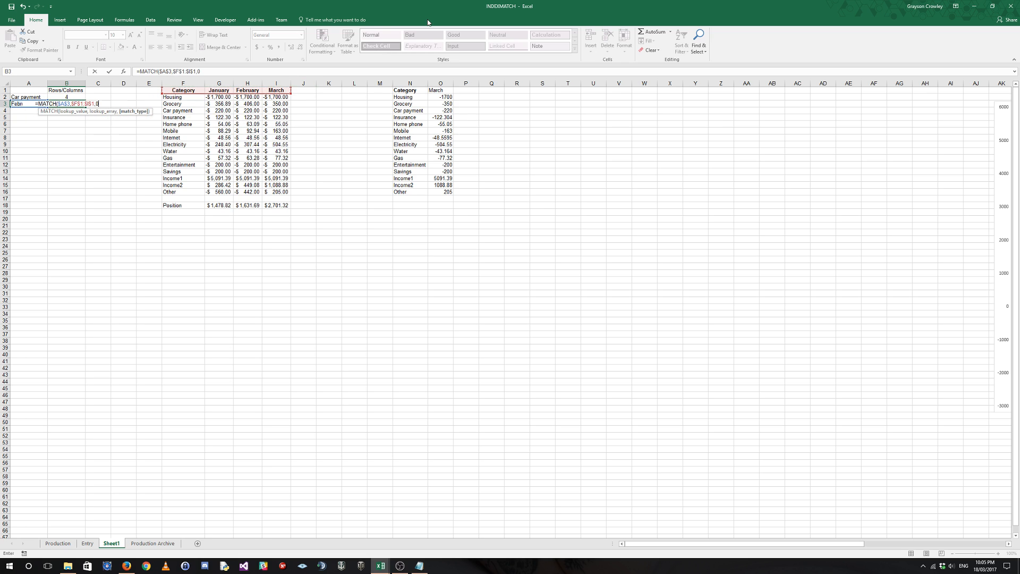
text())
key(Return)
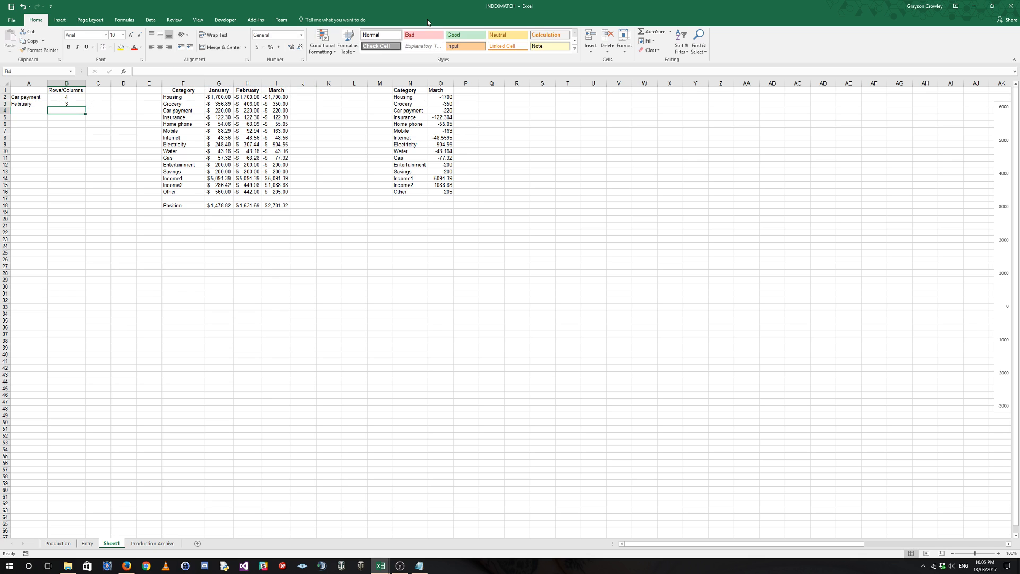
Check B3's column number against the header cells from Category to February.
drag(184, 91, 250, 90)
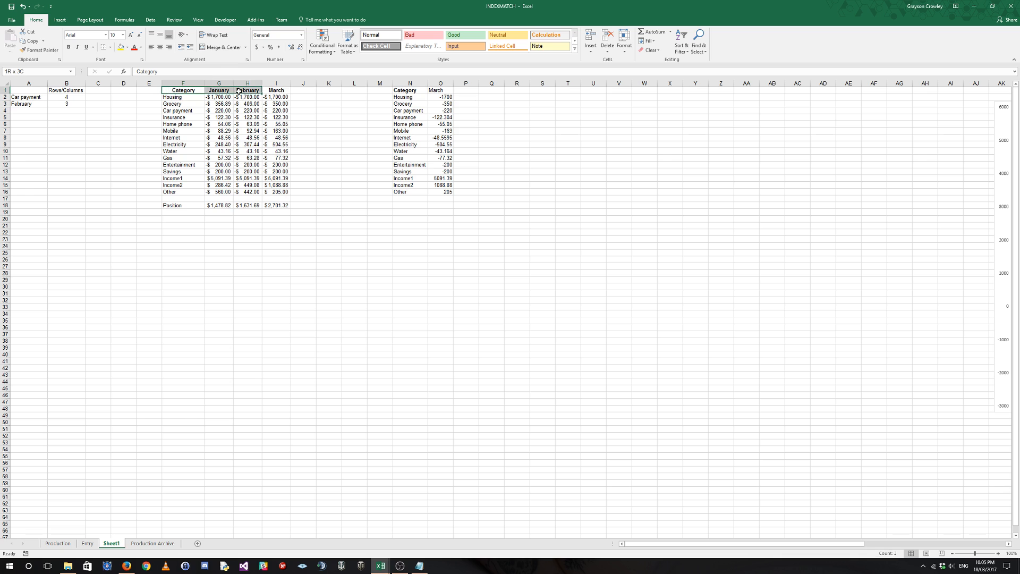
click(74, 98)
click(51, 106)
Enter a lookup formula in A5 that uses the row and column numbers in B2 and B3, =INDEX($F$1:$I$16,B2,B3).
click(38, 117)
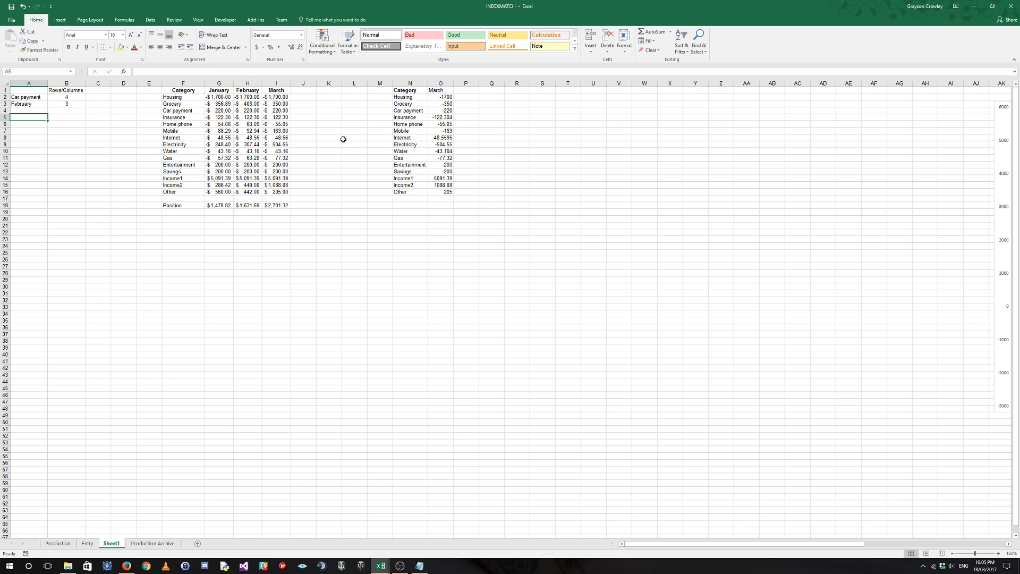
text(=index)
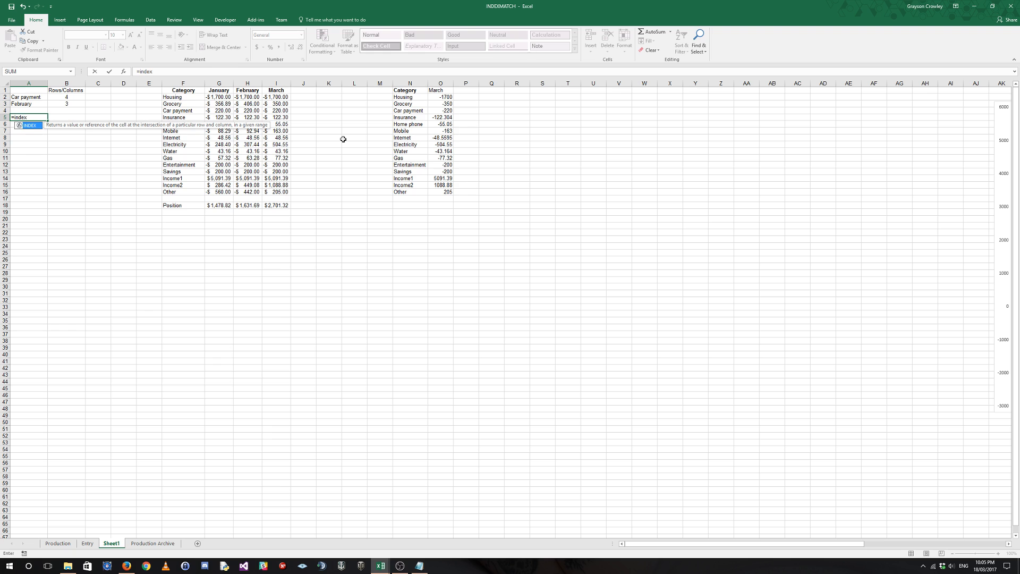
key(Tab)
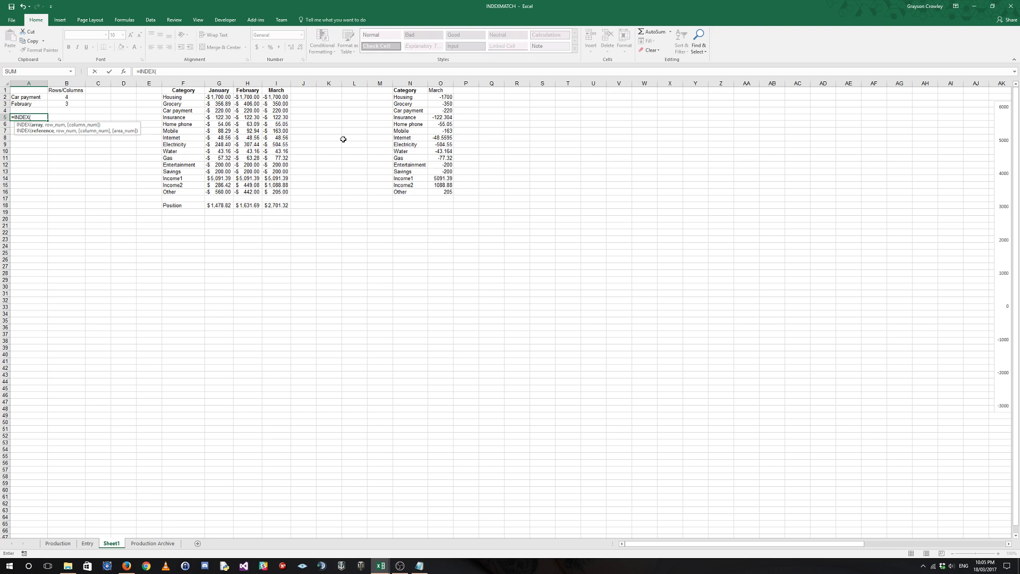
drag(172, 91, 289, 192)
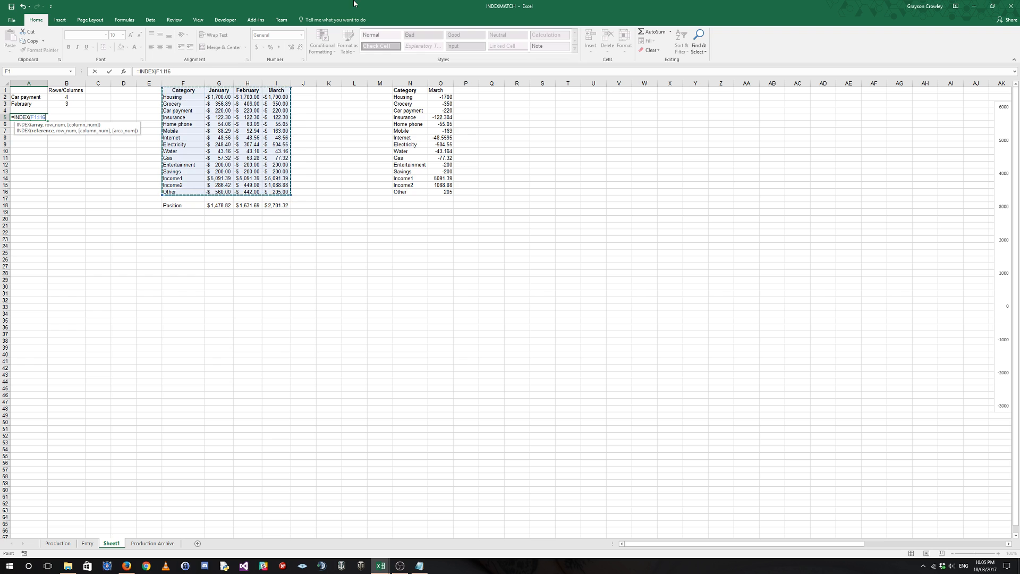
key(F4)
text(,)
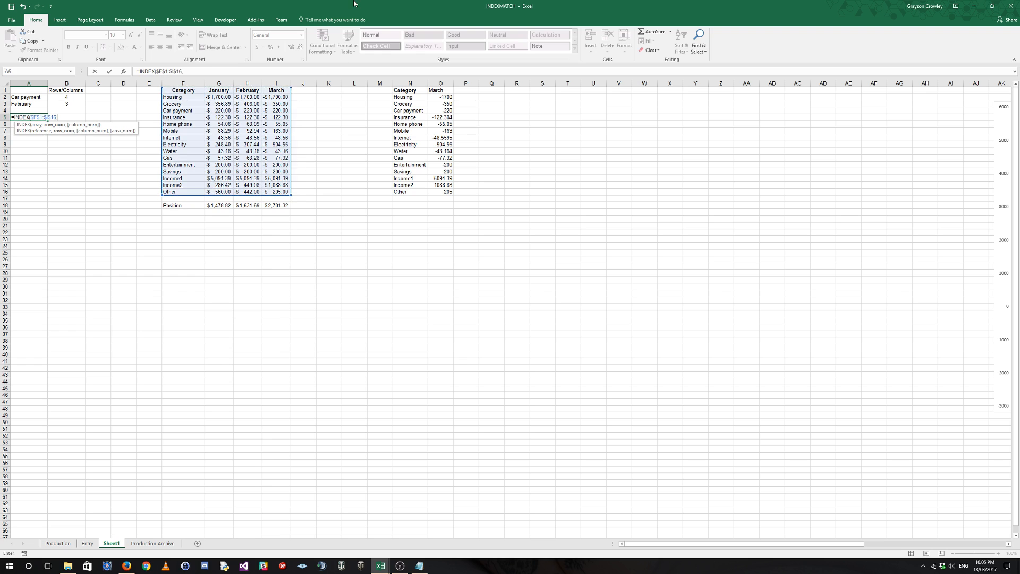
click(73, 97)
text(,)
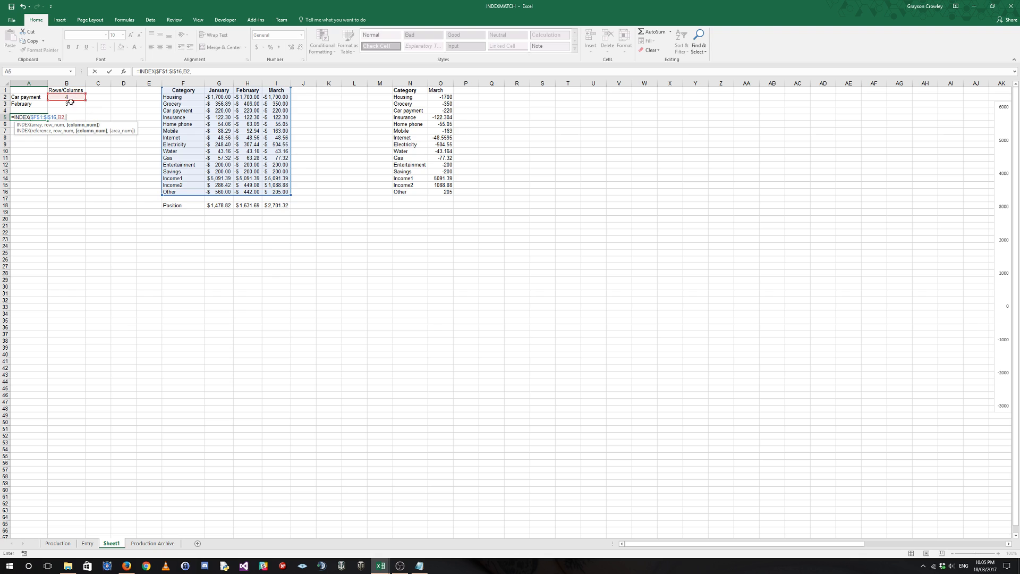
click(70, 104)
key(Return)
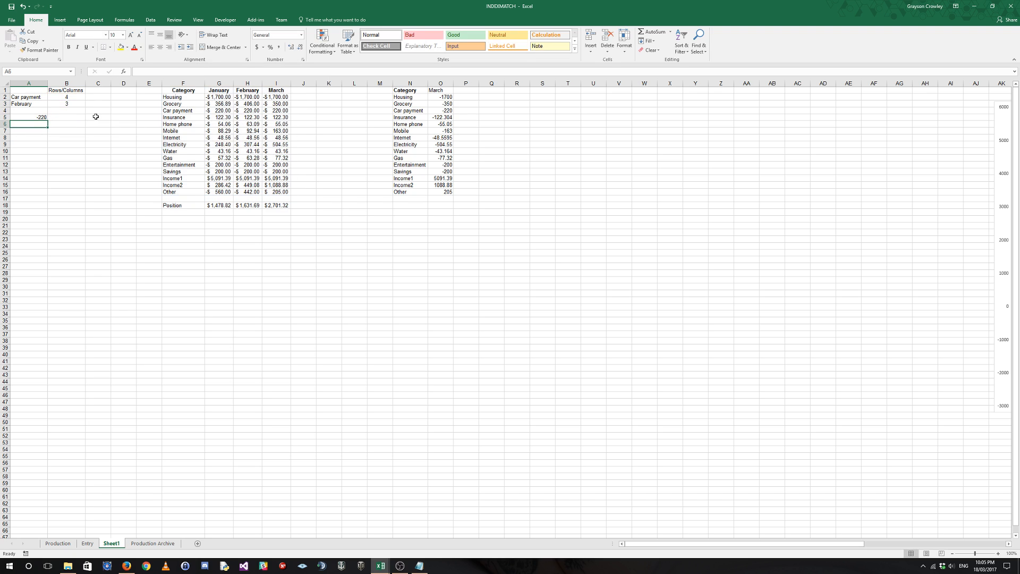
Set the Car payment amounts in the main table to -120 for January and -300 for March.
click(165, 112)
drag(182, 111, 240, 112)
click(251, 112)
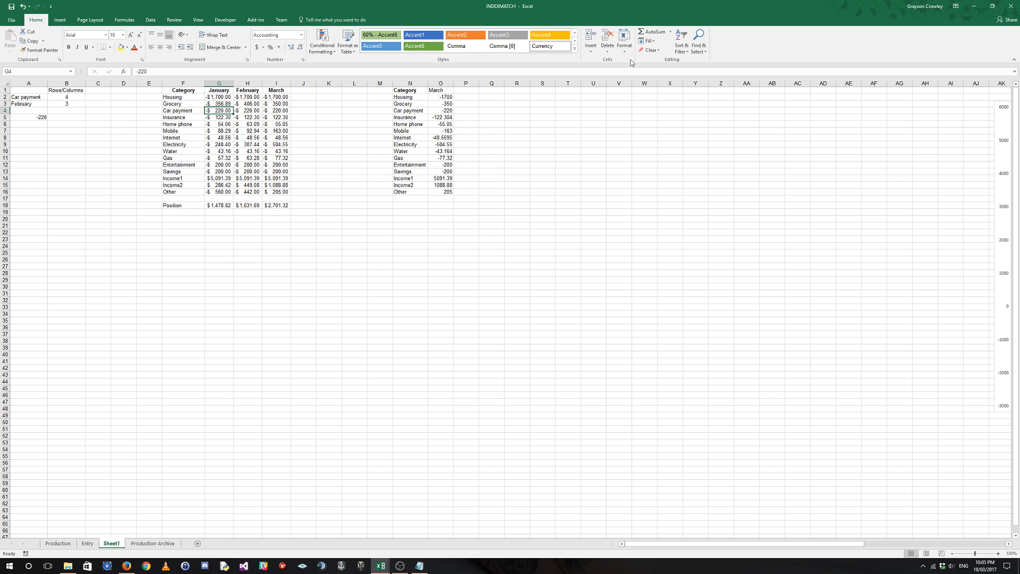
text(-120)
key(Return)
click(274, 111)
text(-3)
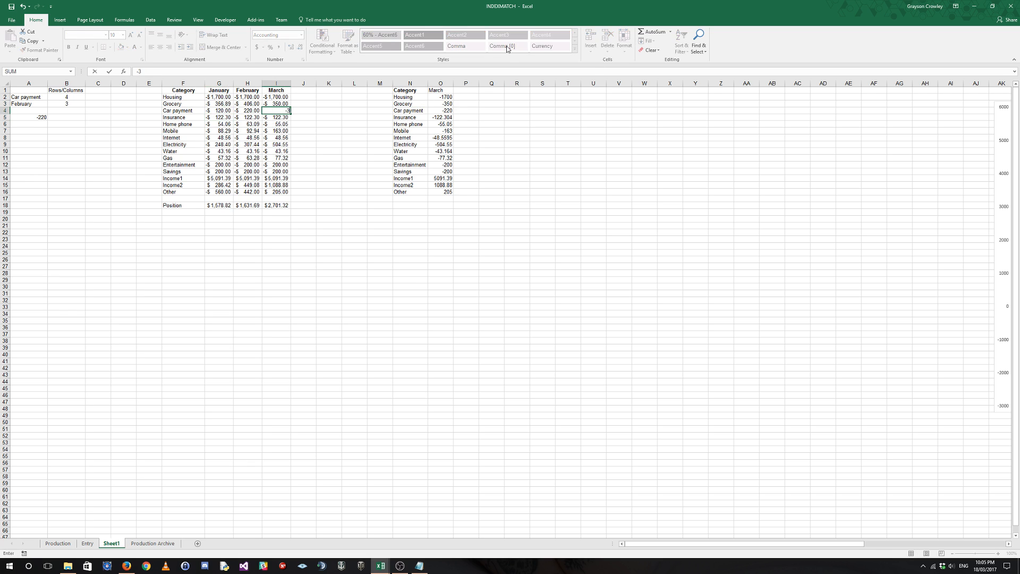
text(00)
key(Return)
Test the A5 lookup against the Car payment row by switching the month in A3 to January and March.
click(228, 111)
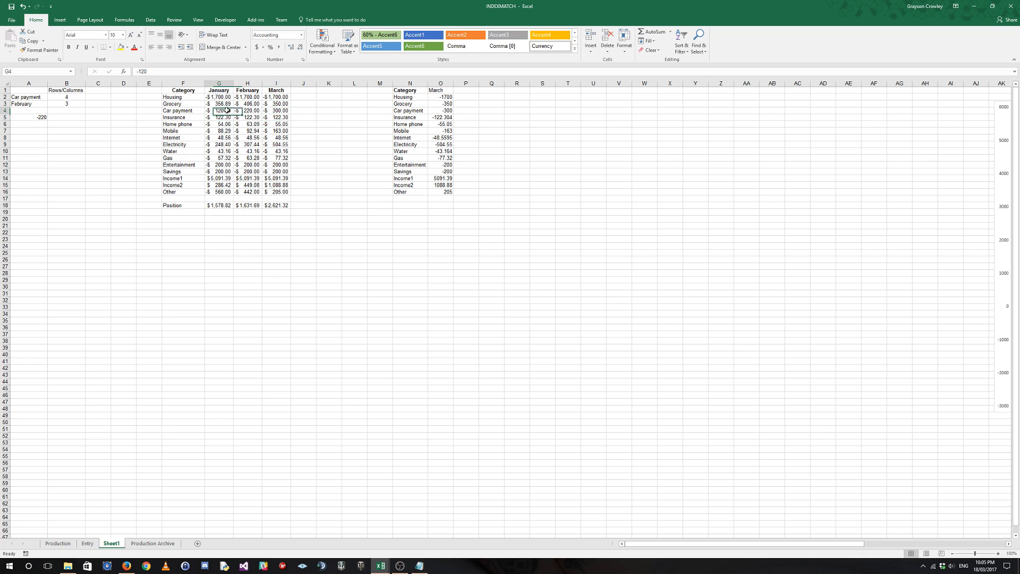
drag(227, 110, 276, 111)
click(32, 117)
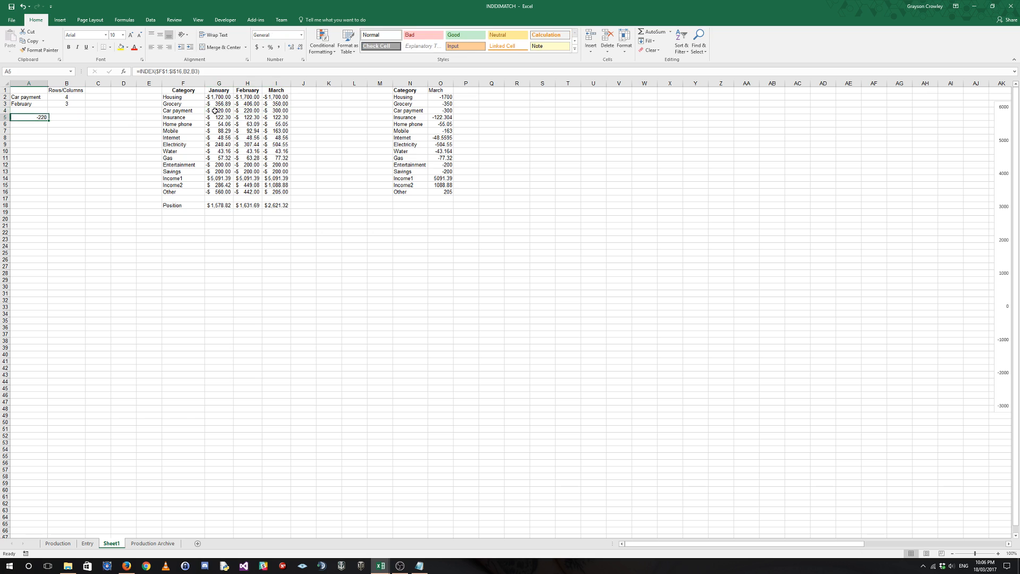
click(46, 104)
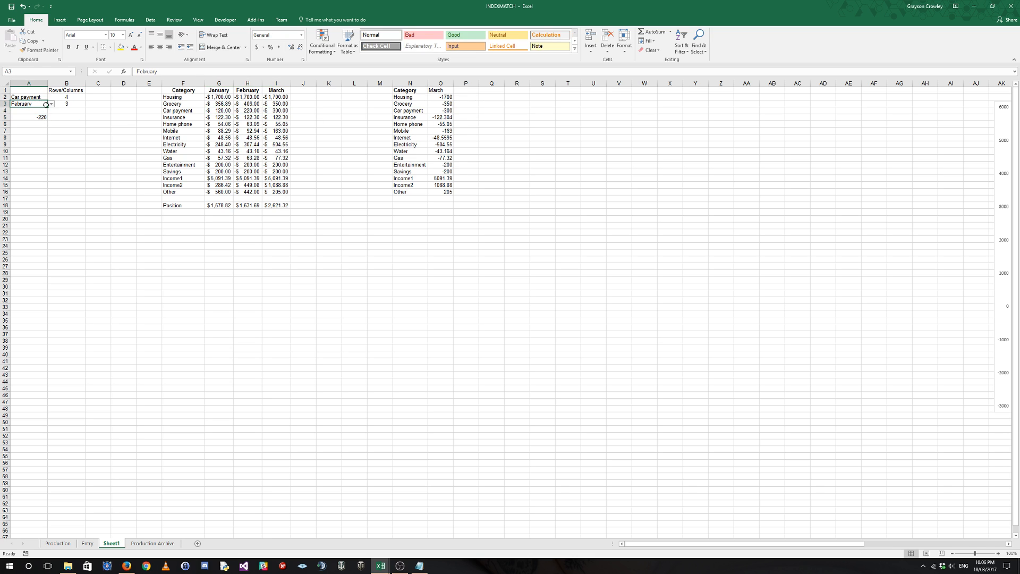
click(51, 104)
click(37, 110)
click(42, 118)
click(33, 105)
click(51, 105)
click(36, 125)
click(66, 104)
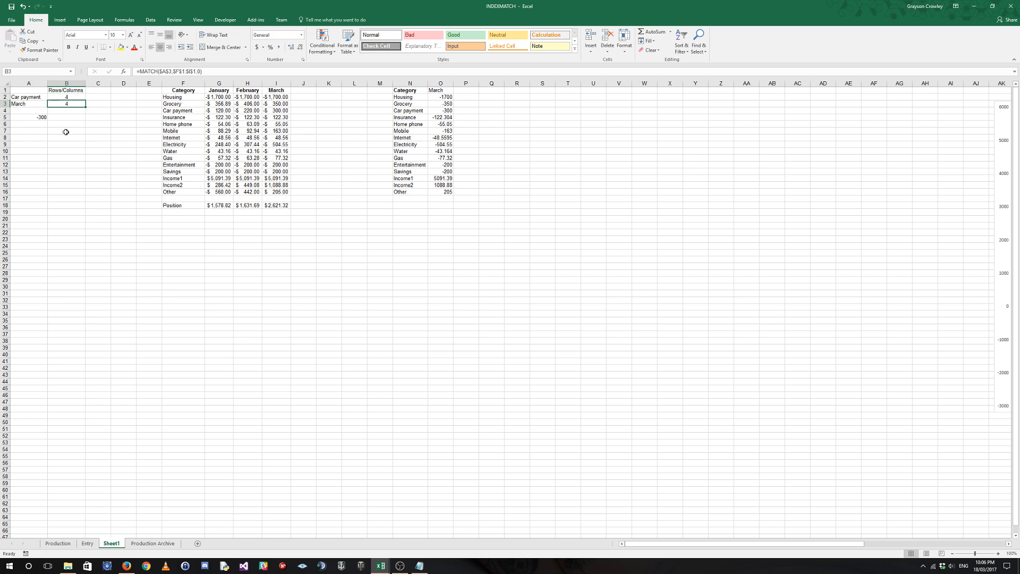
Start an INDEX formula in A7 with the table including its headers as the array, F1:$I$16.
click(30, 132)
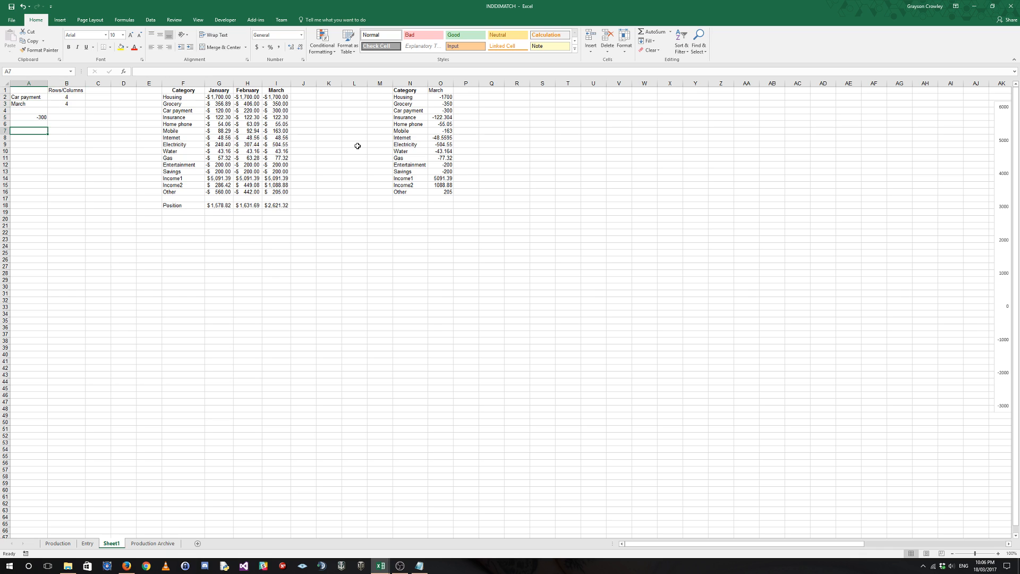
text(=INDEX()
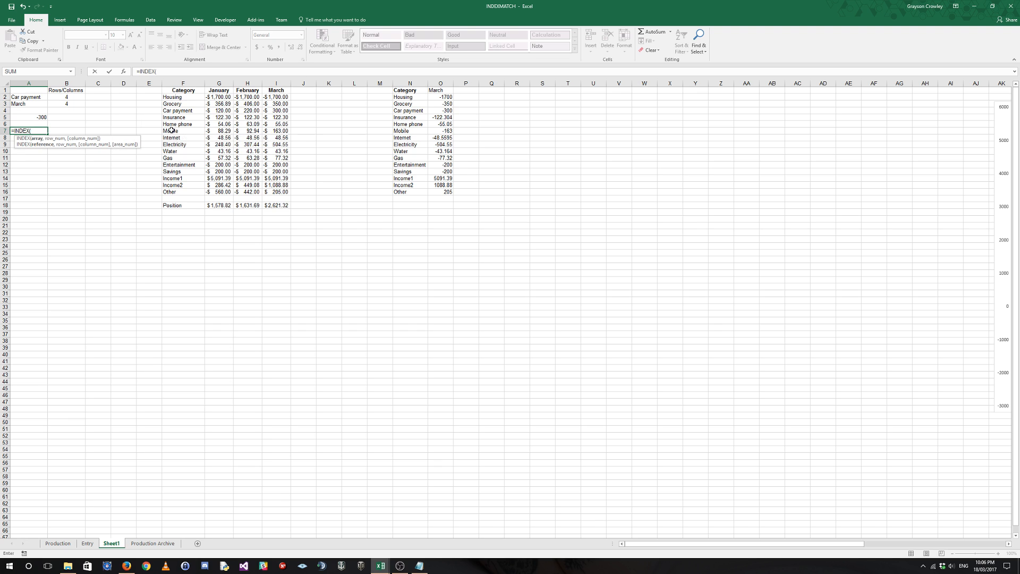
drag(183, 91, 276, 192)
text(,)
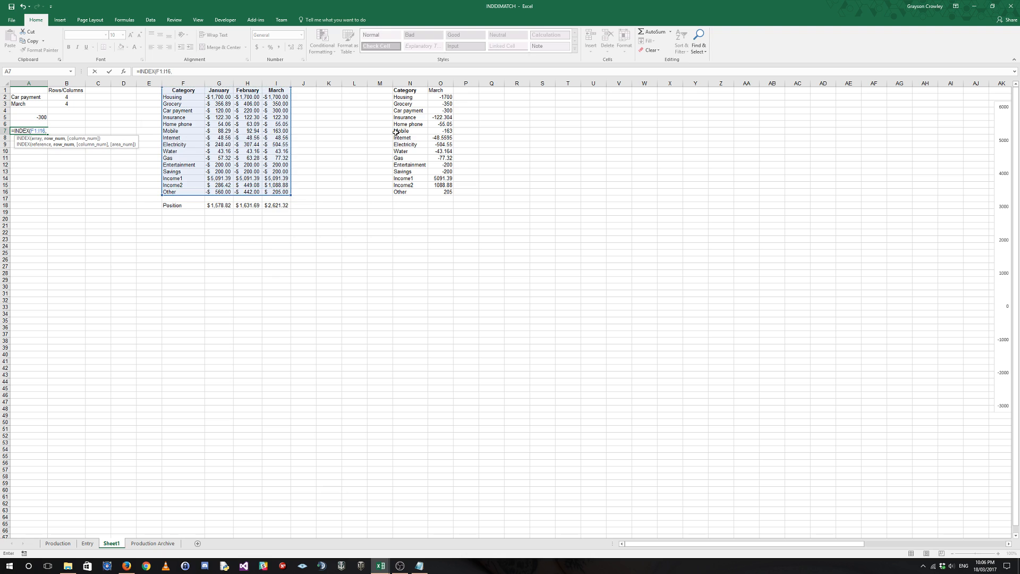
key(BackSpace)
key(F4)
text(,MATCH()
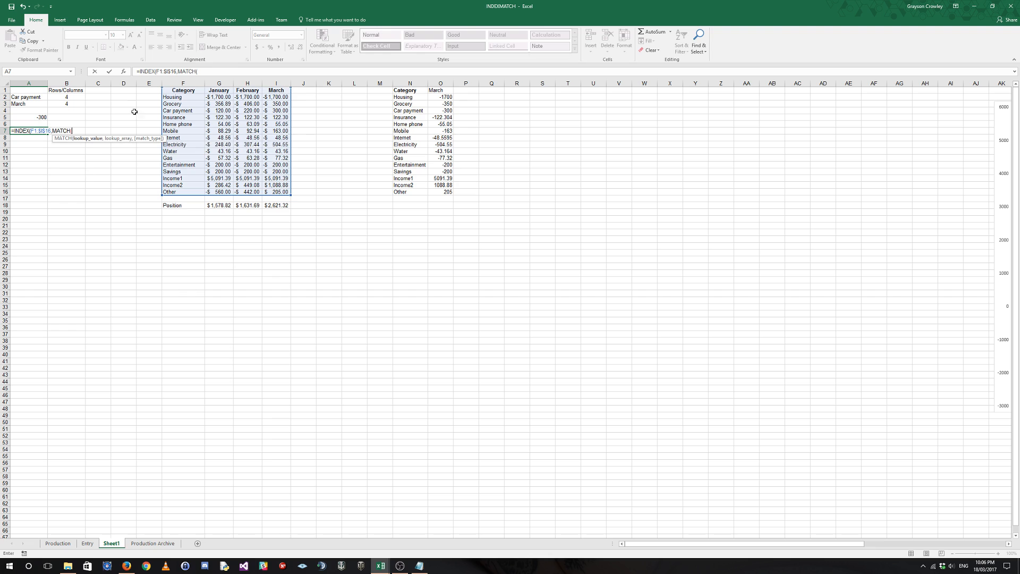
Add MATCH($A$2,$F$1:$F$16,0) as the row argument of A7's INDEX formula.
click(27, 98)
key(F4)
text(,)
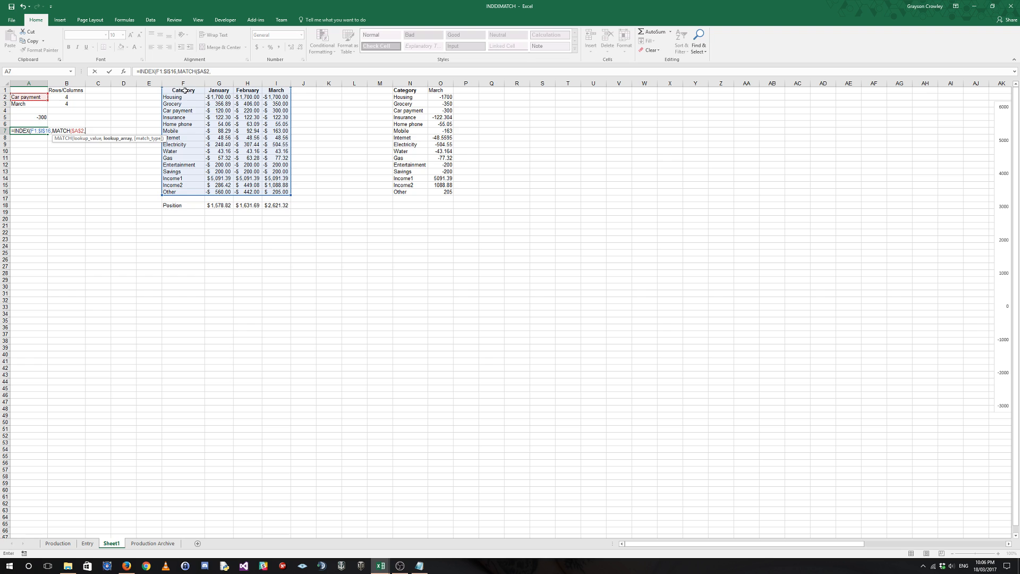
drag(186, 90, 185, 190)
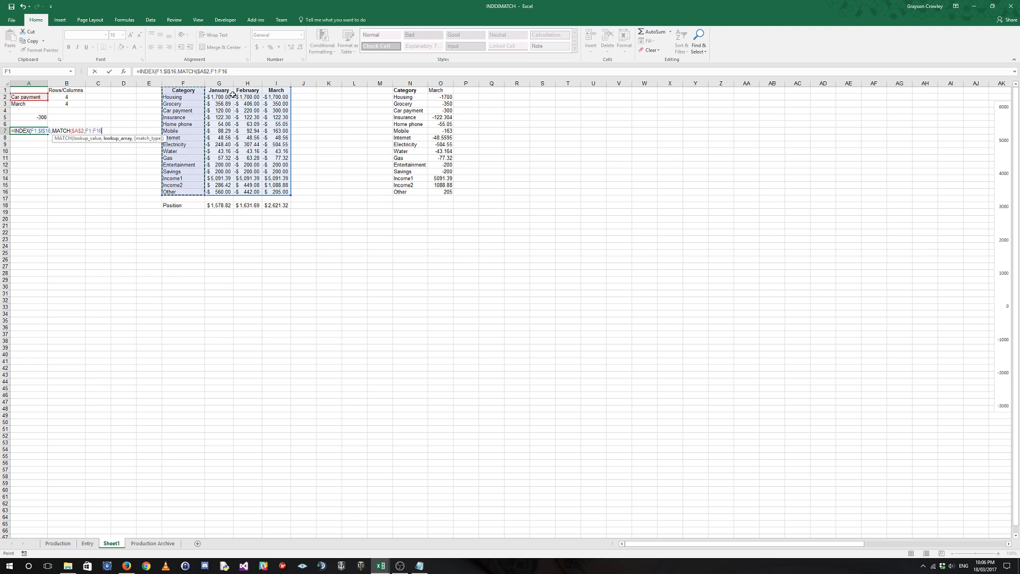
key(F4)
text(,0))
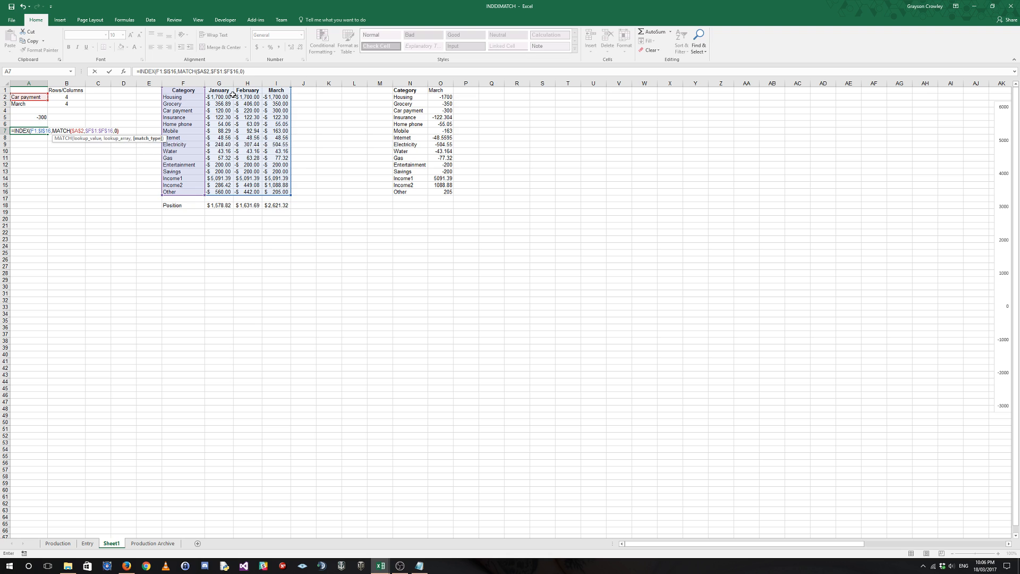
text(,)
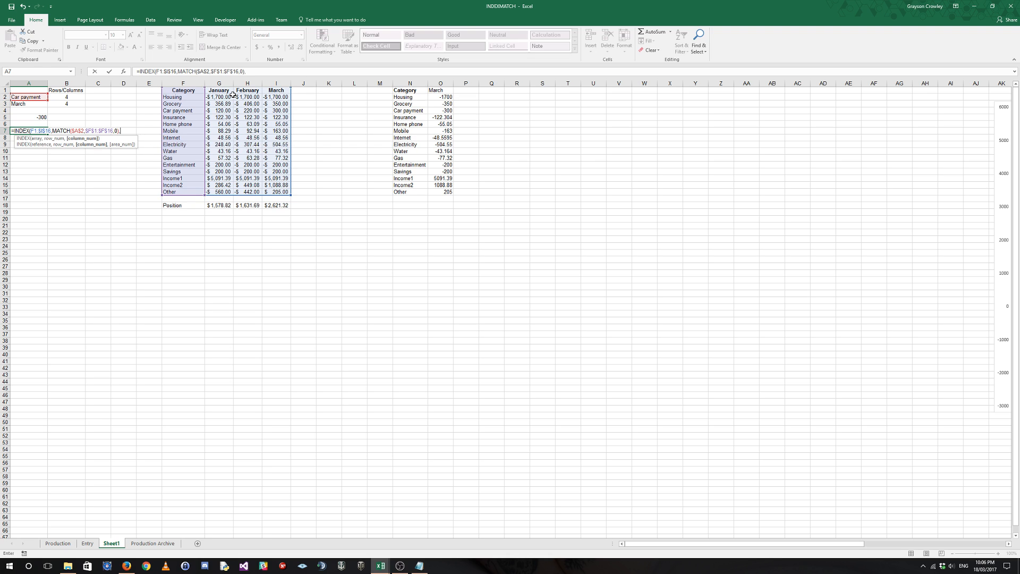
text(MATCH()
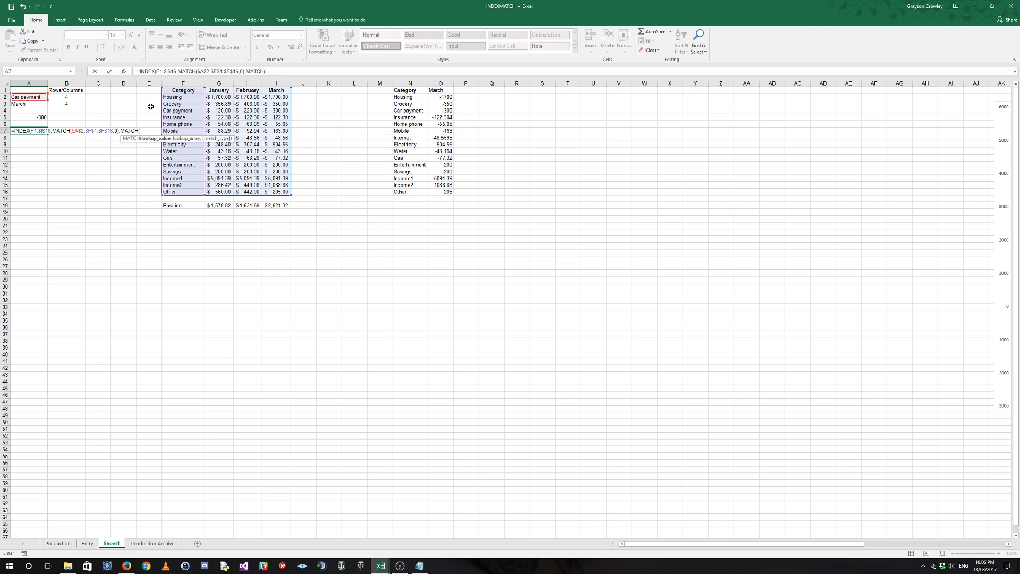
Complete A7's INDEX formula with MATCH($A$3,$F$1:$I$1,0) as the column argument.
click(37, 107)
key(F4)
text(,)
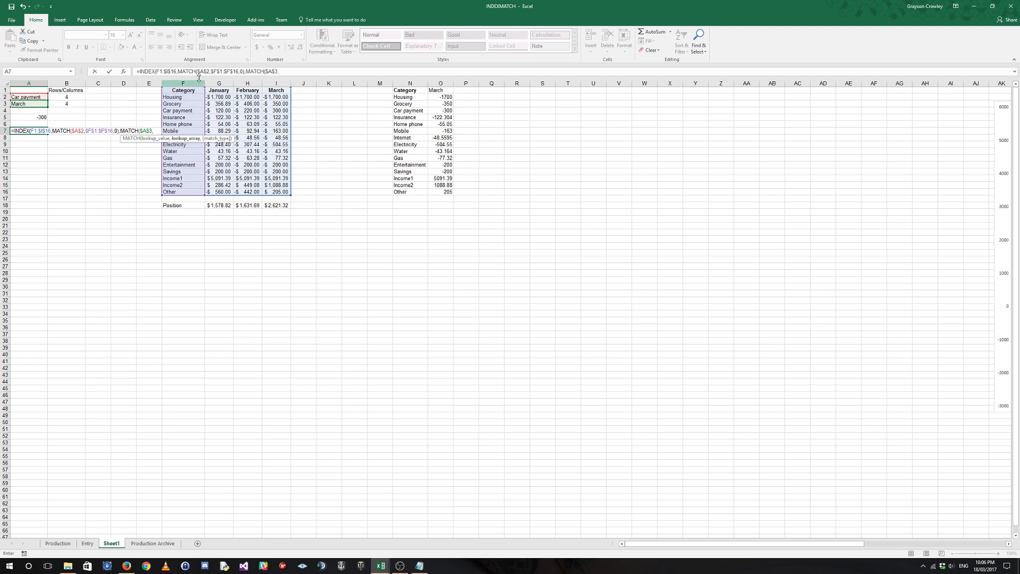
drag(184, 91, 274, 91)
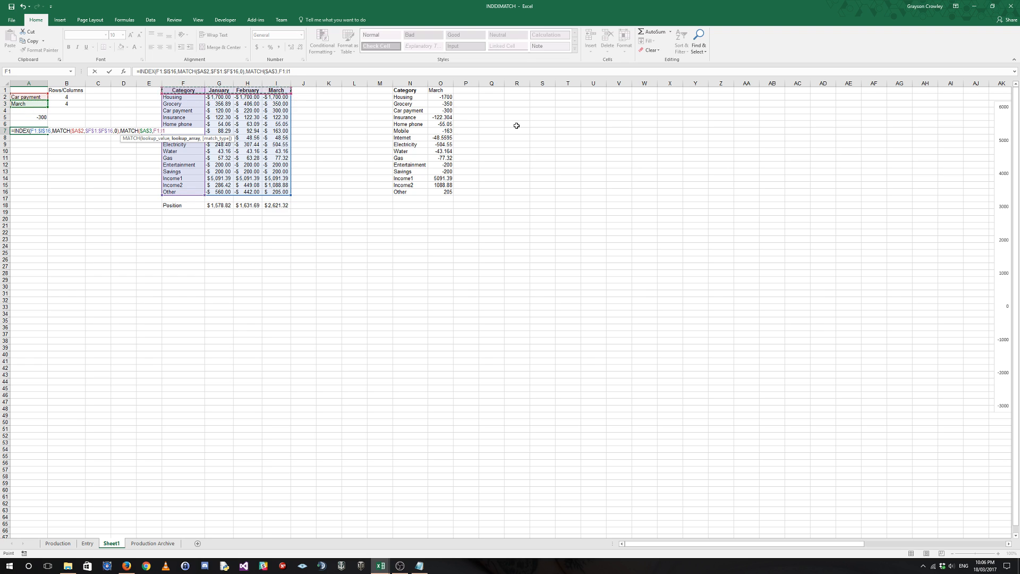
key(F4)
text(,0)))
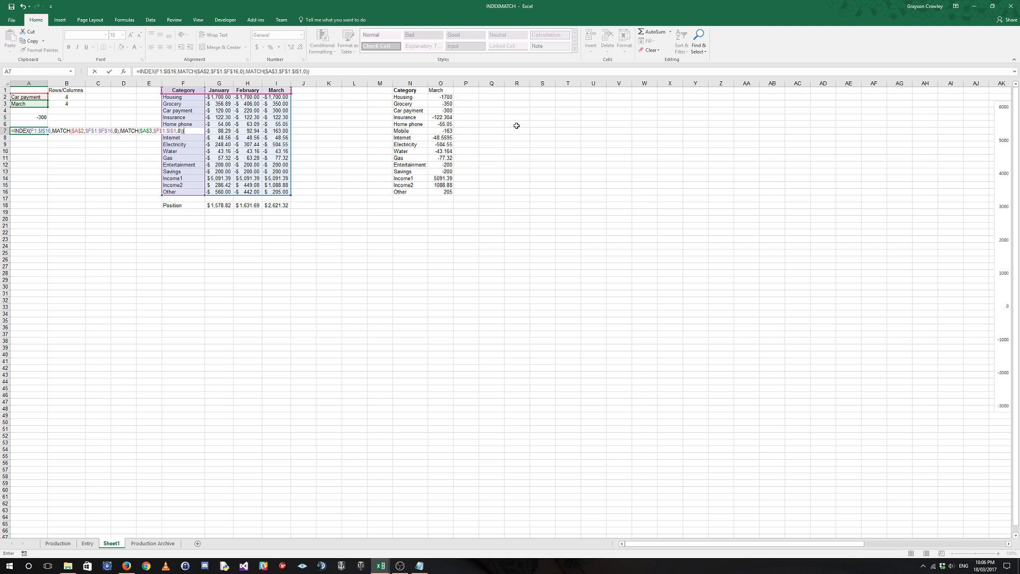
key(Return)
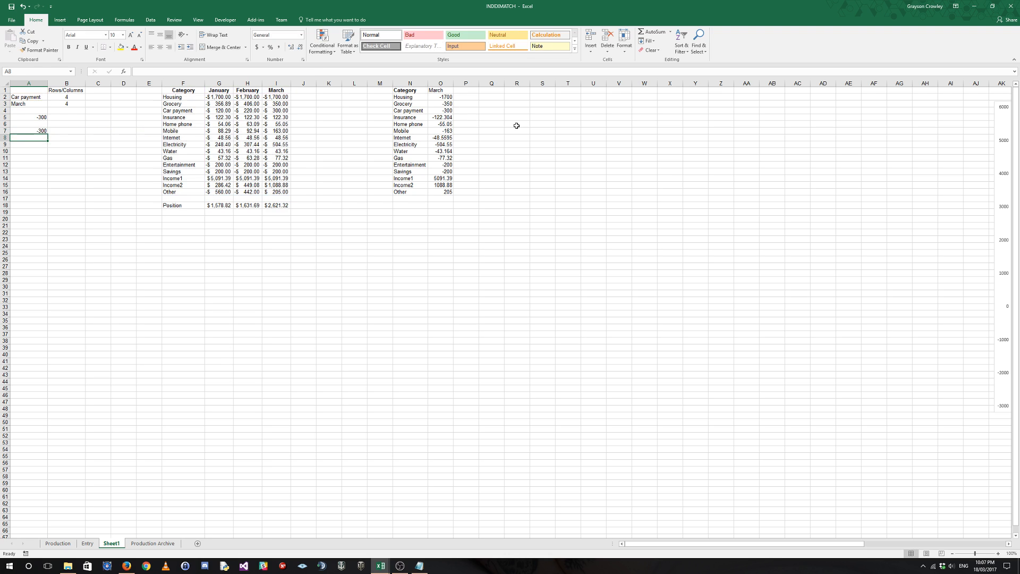
Compare the formulas in A7 and A5, and set the month in A3 to February to test both.
click(40, 130)
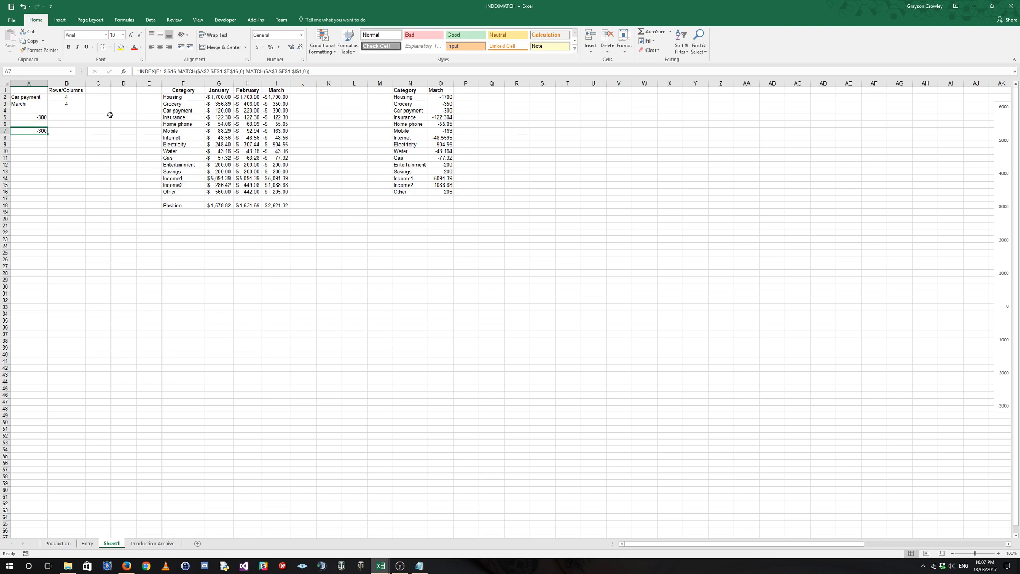
click(46, 117)
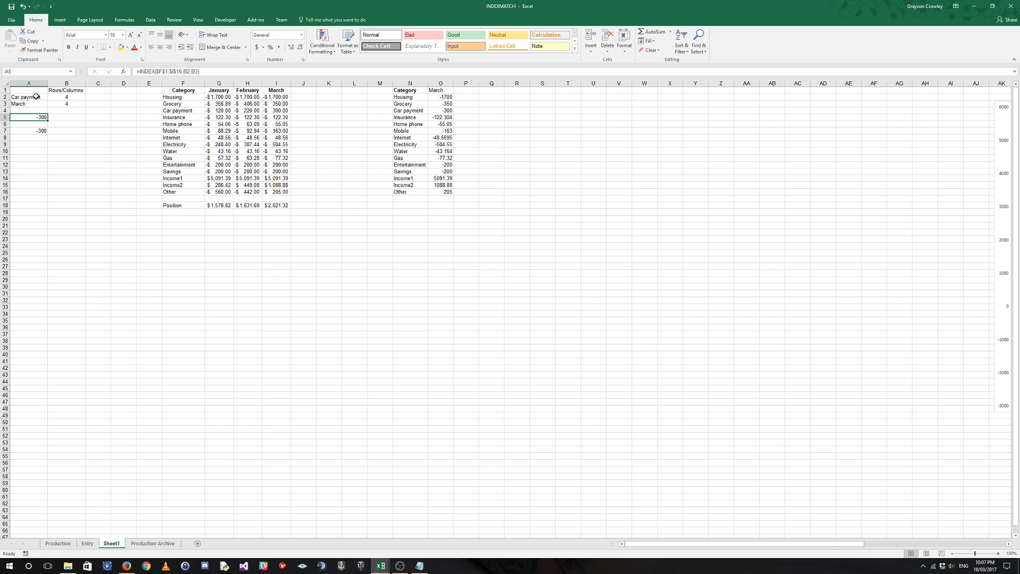
drag(33, 97, 64, 105)
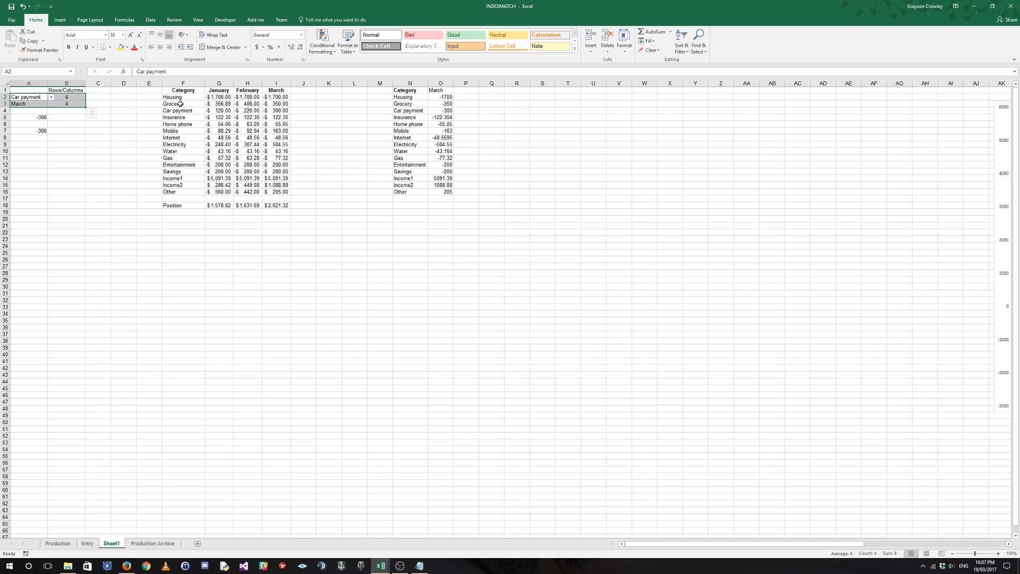
click(47, 104)
click(50, 104)
click(33, 118)
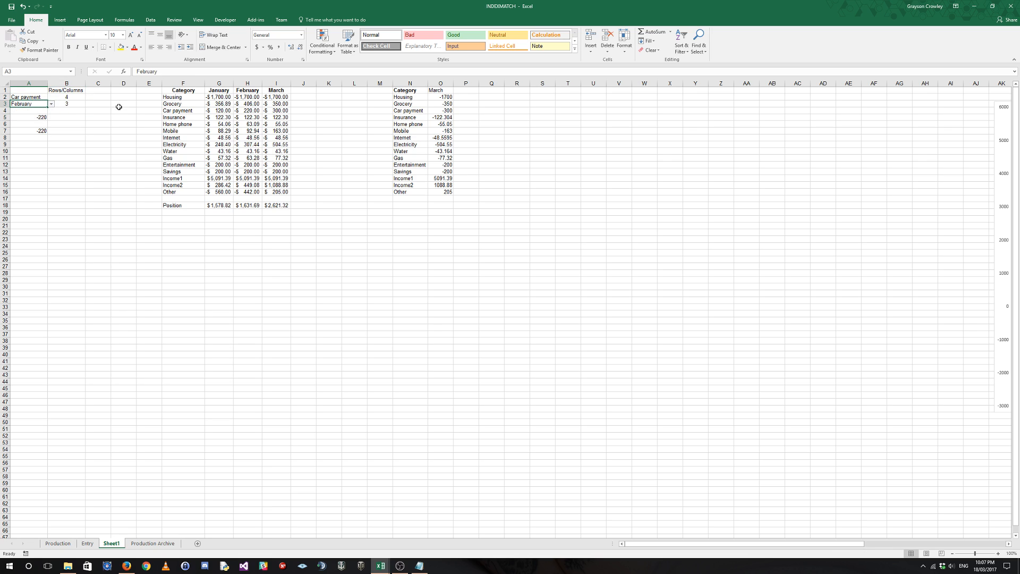
click(120, 111)
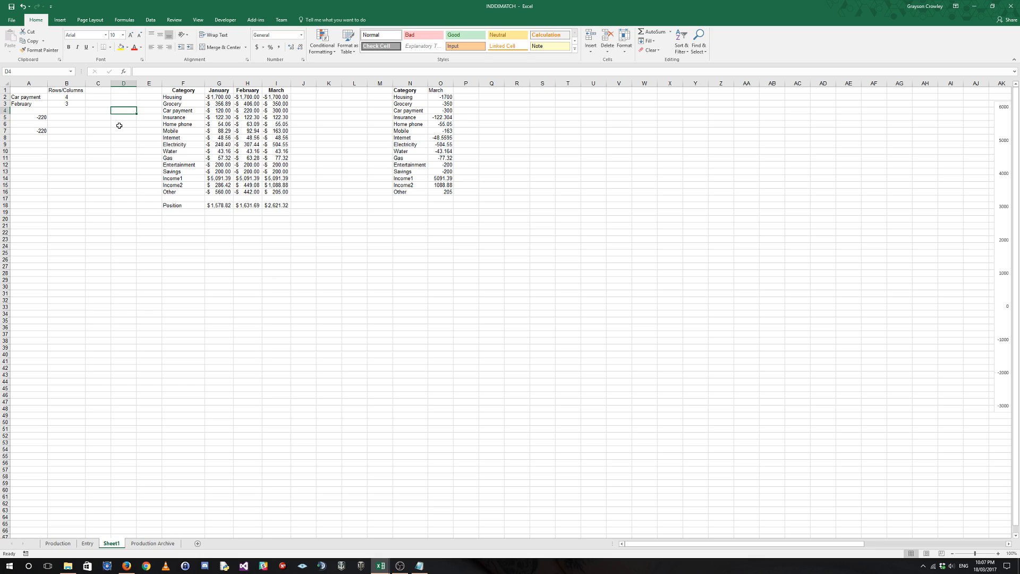
Examine the table data in F2:I16 and the span of columns F to AI.
drag(176, 97, 271, 192)
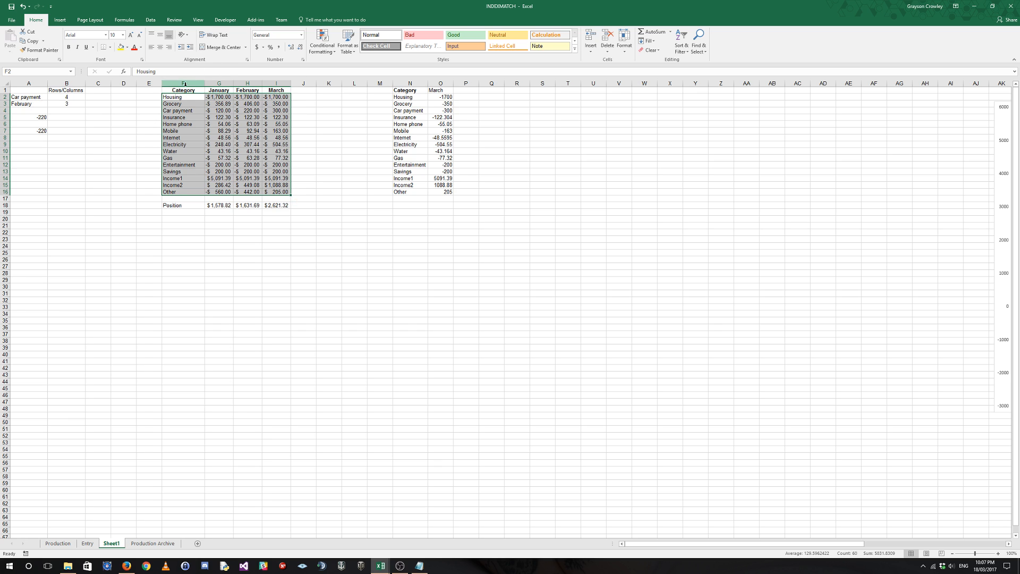
drag(184, 84, 957, 84)
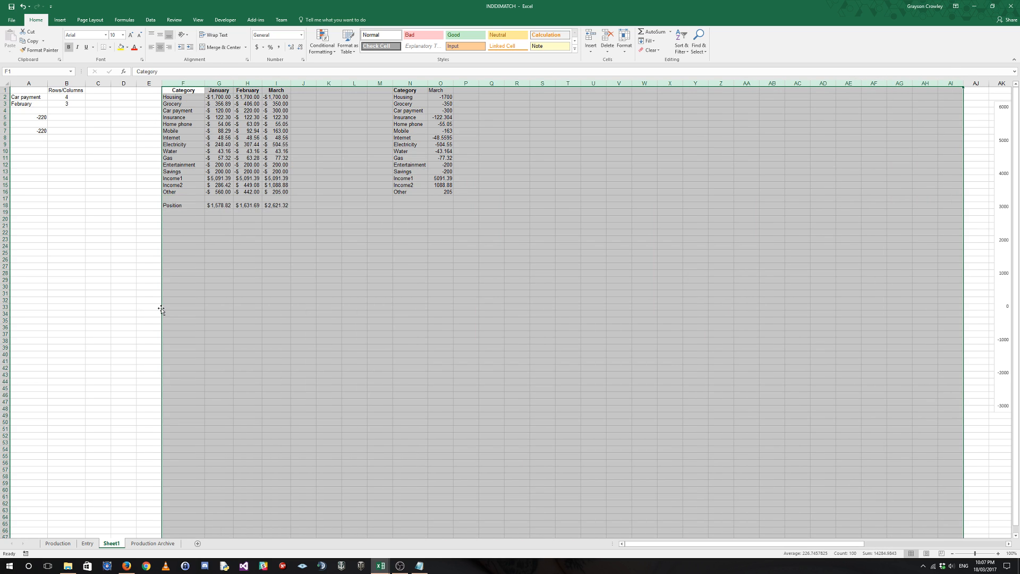
click(181, 91)
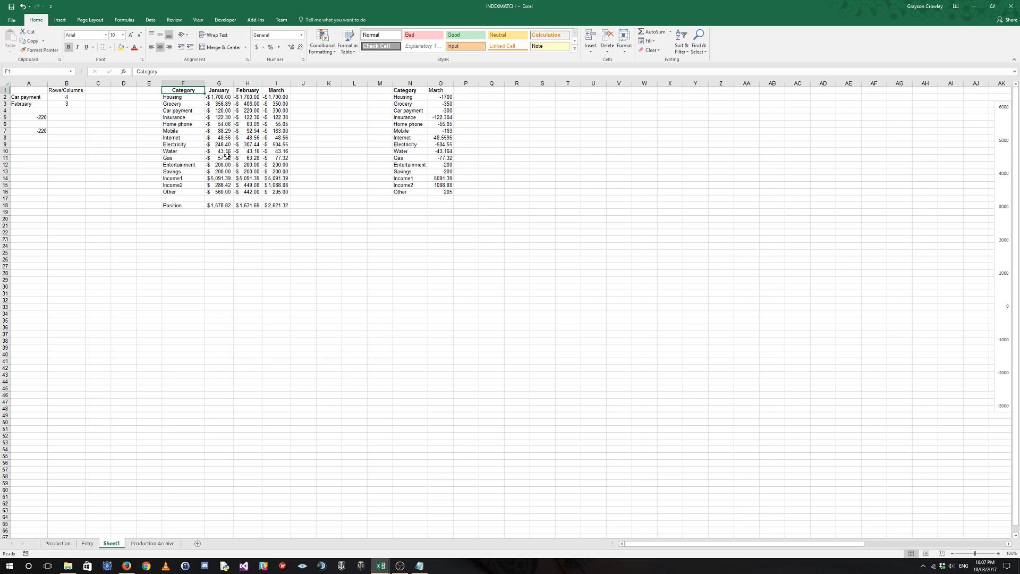
Switch the month in O1 to January and back to March to test the lookup column.
click(45, 144)
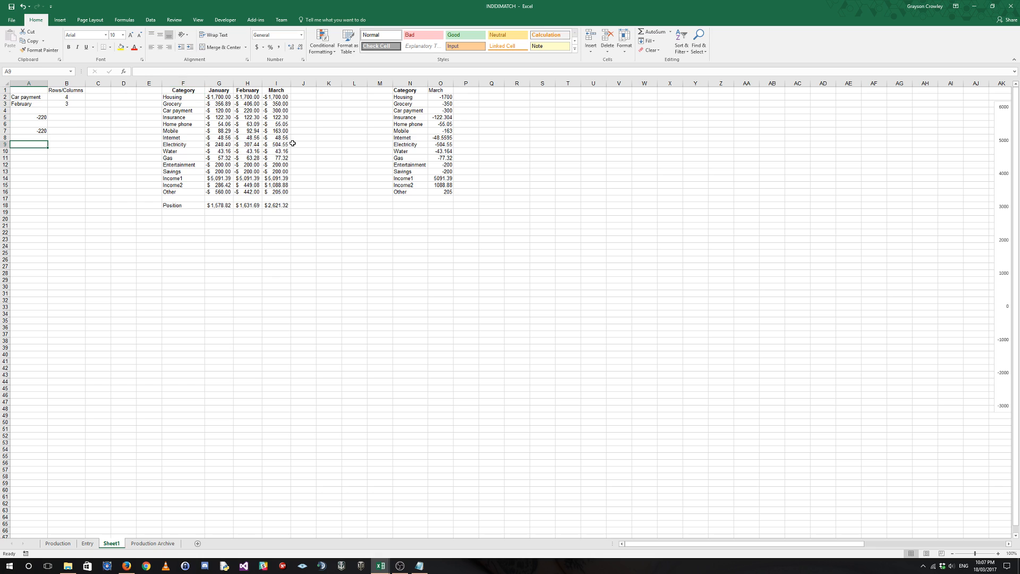
click(446, 97)
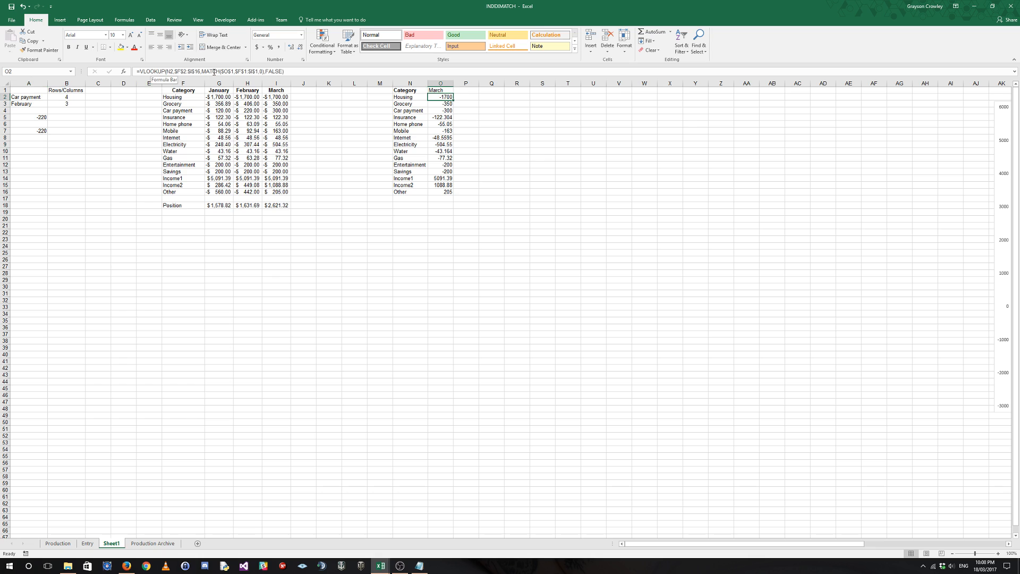
click(444, 89)
click(457, 91)
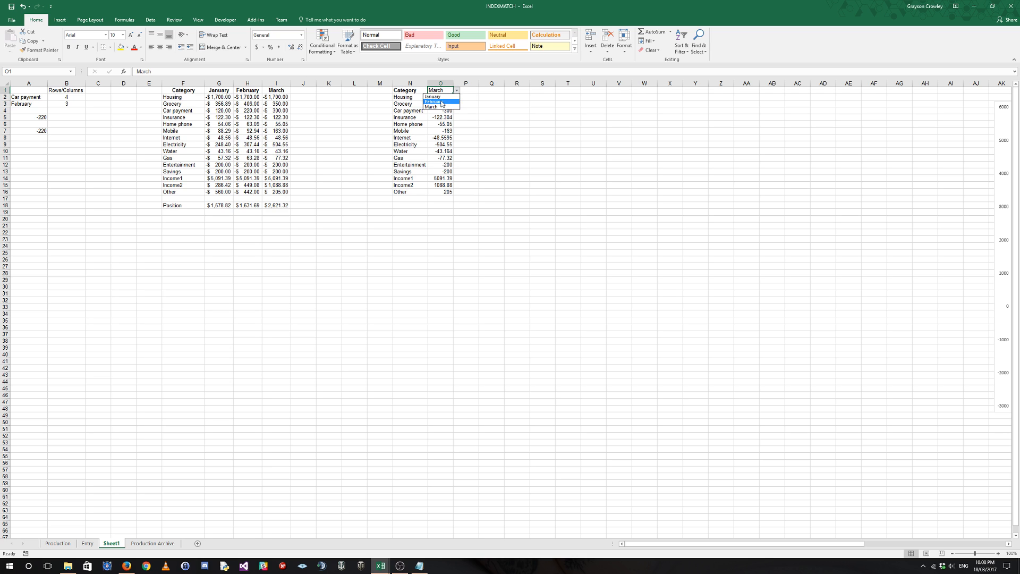
click(455, 104)
click(457, 91)
click(447, 97)
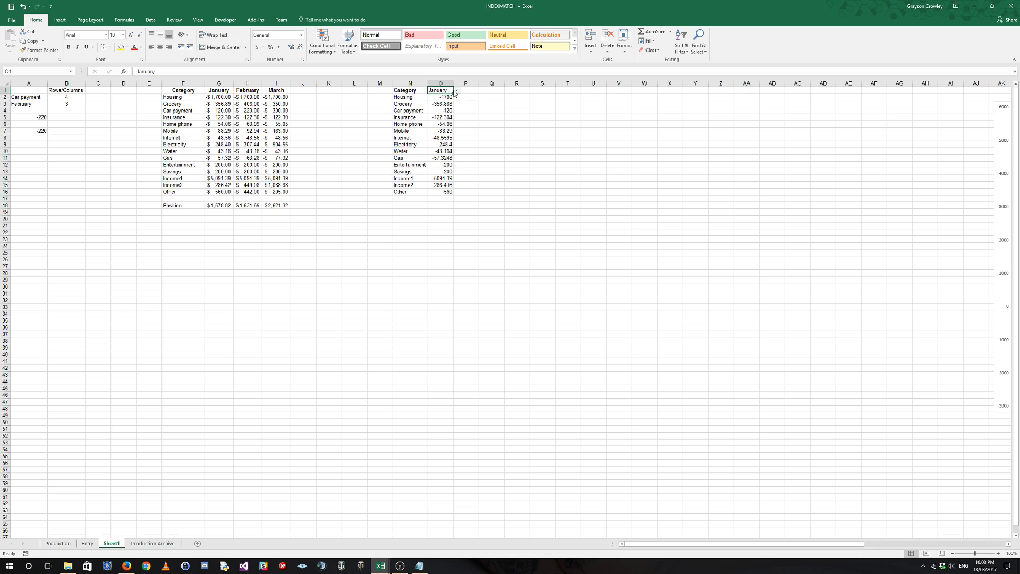
click(457, 90)
click(446, 111)
Examine the headers in F1:I1 and how O2's VLOOKUP formula uses MATCH for its column index.
drag(183, 91, 276, 91)
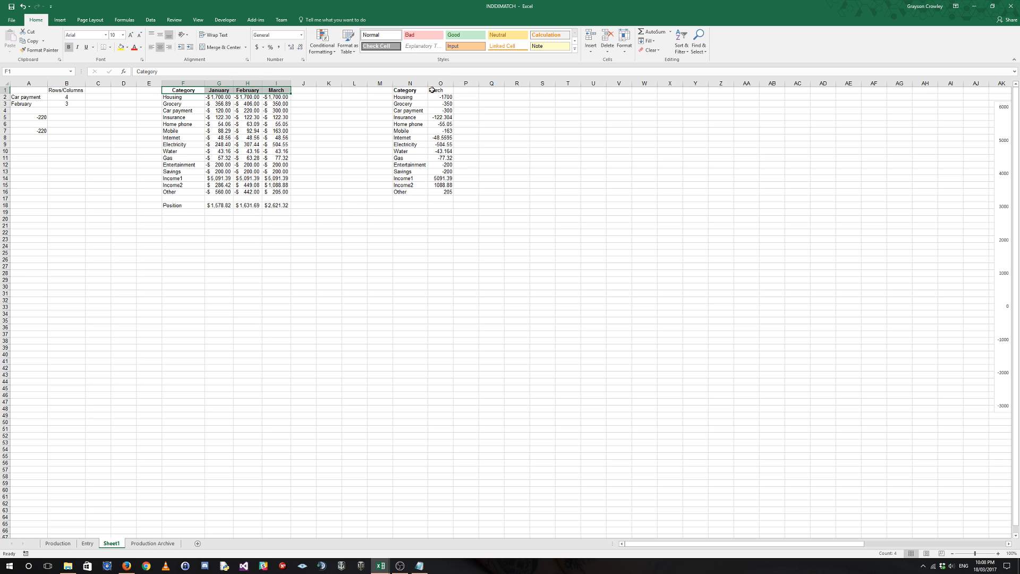
click(451, 97)
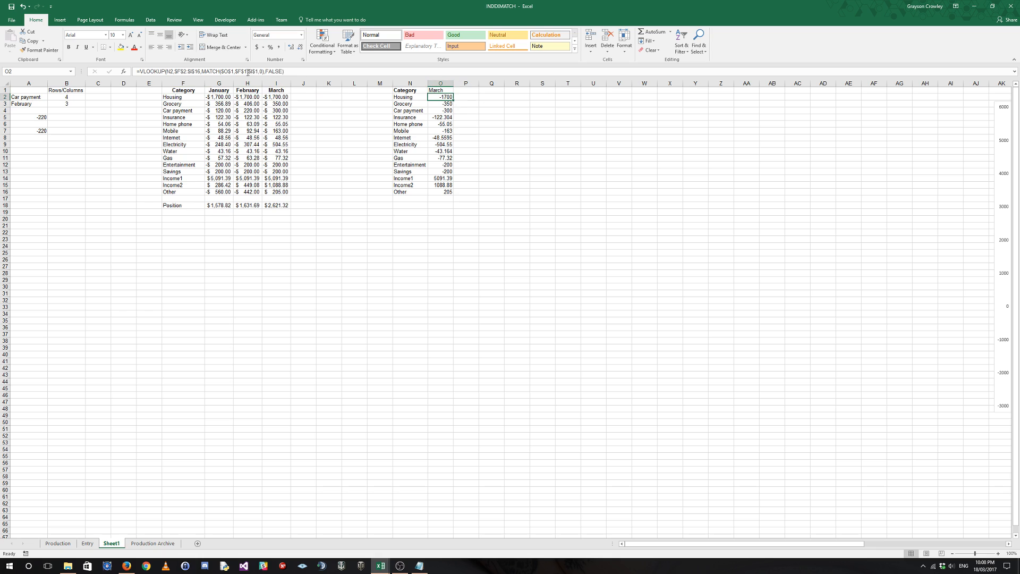
click(518, 97)
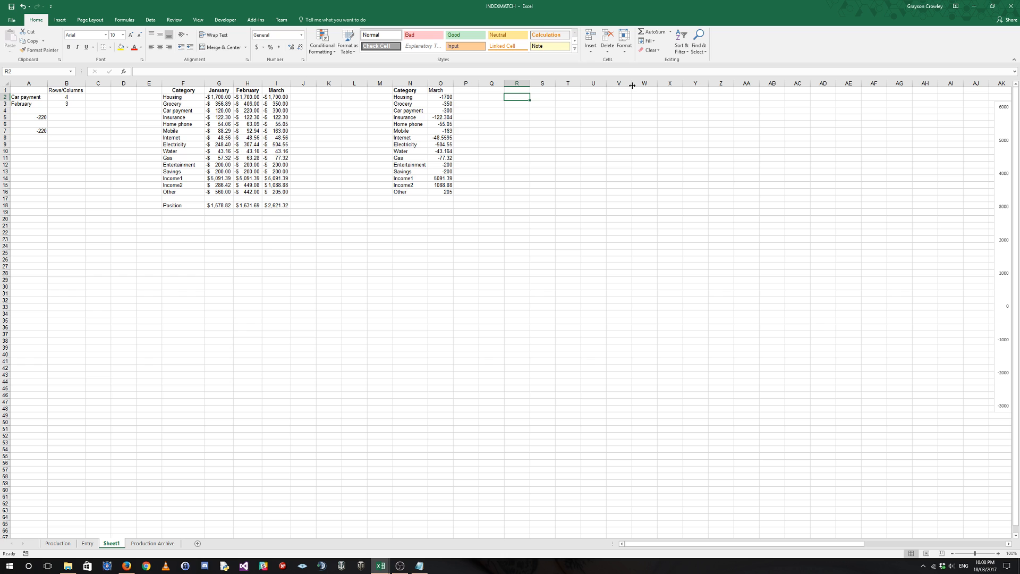
click(445, 97)
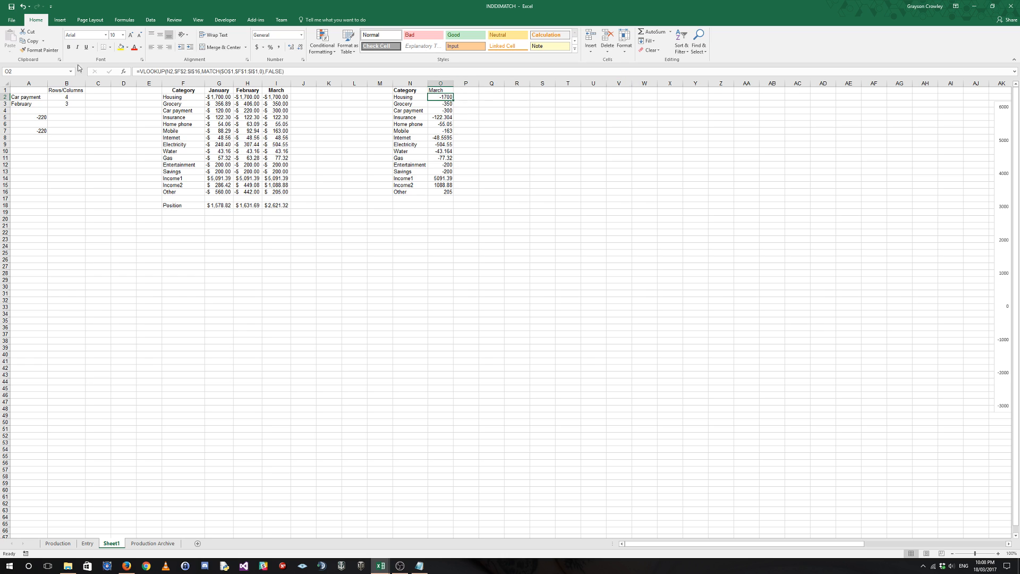
click(173, 71)
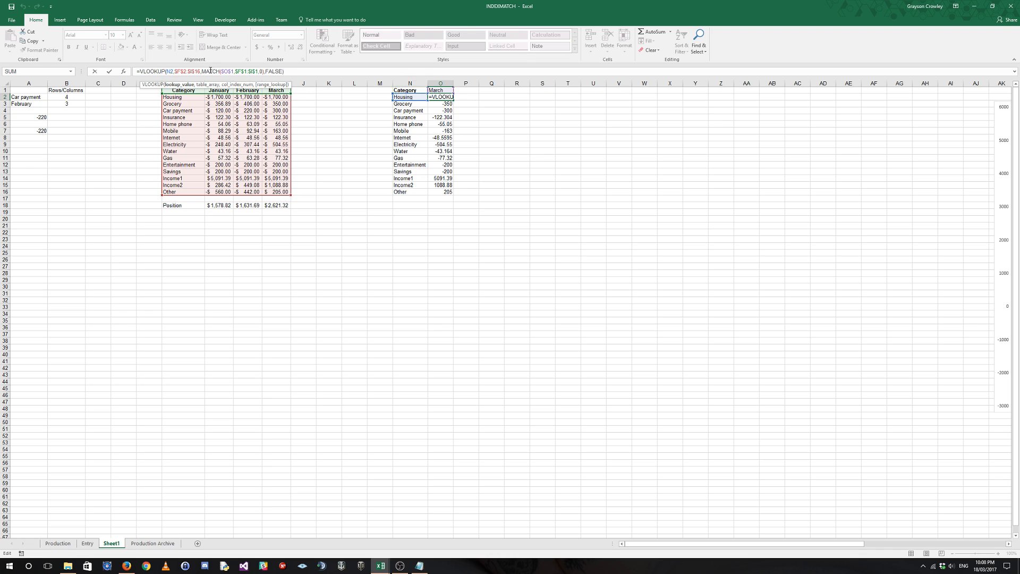
click(178, 71)
key(ctrl+Return)
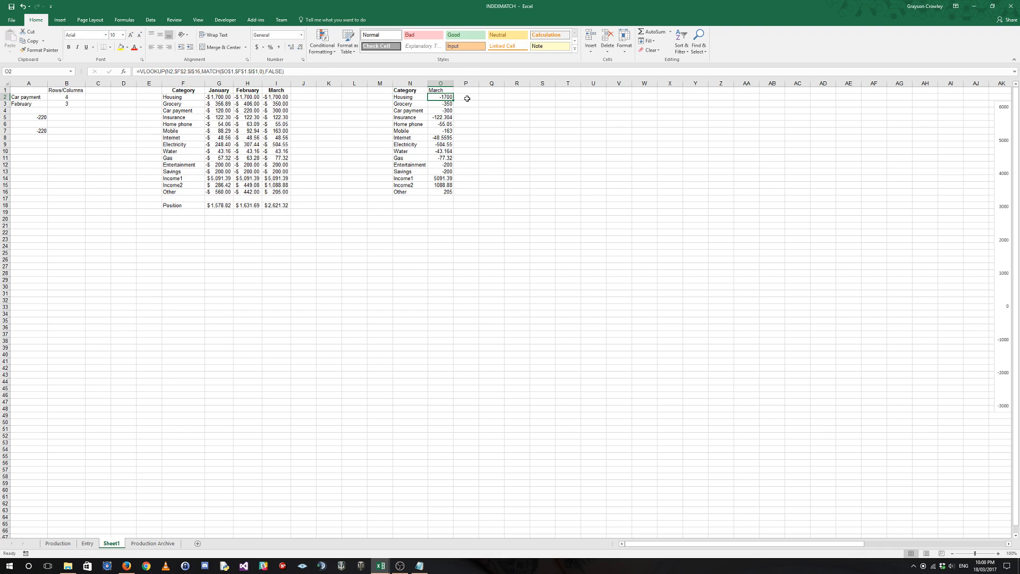
Enter =MATCH($O$1,$F$1:$I$1,0) in Q2 to find the selected month's column position with an exact match.
click(495, 97)
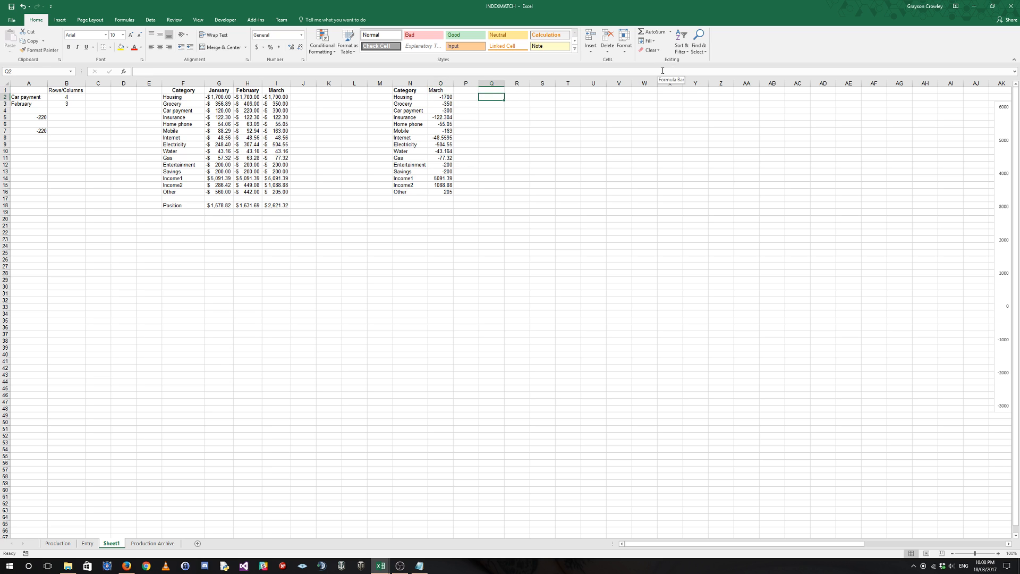
text(=match()
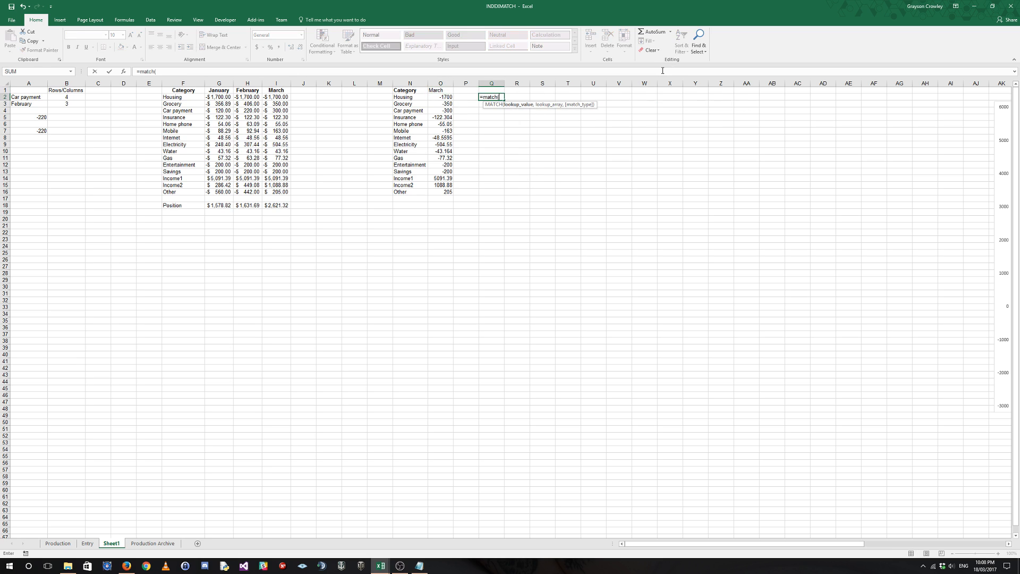
click(438, 92)
key(F4)
text(,)
click(196, 91)
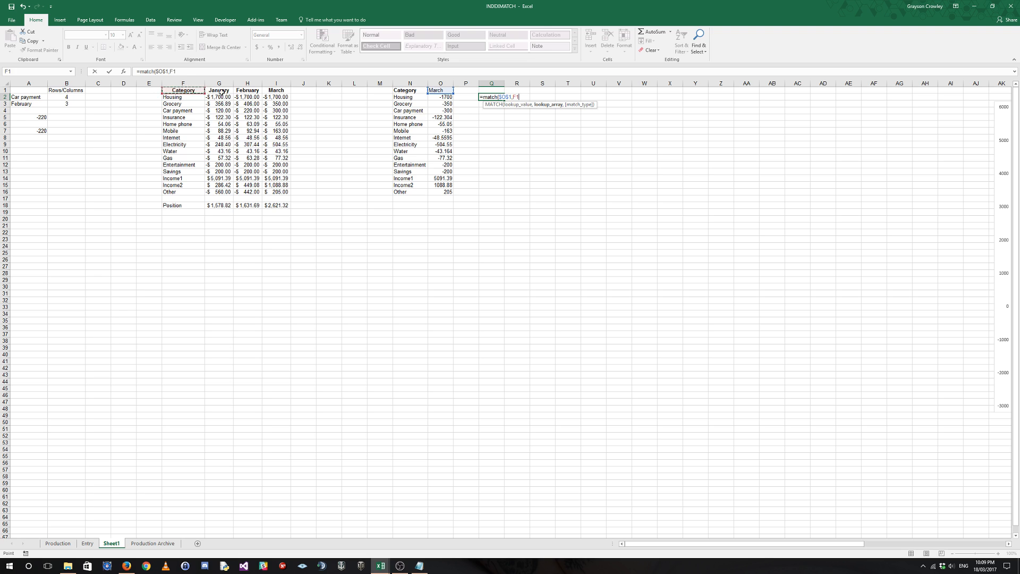
drag(220, 91, 276, 92)
key(F4)
text(,)
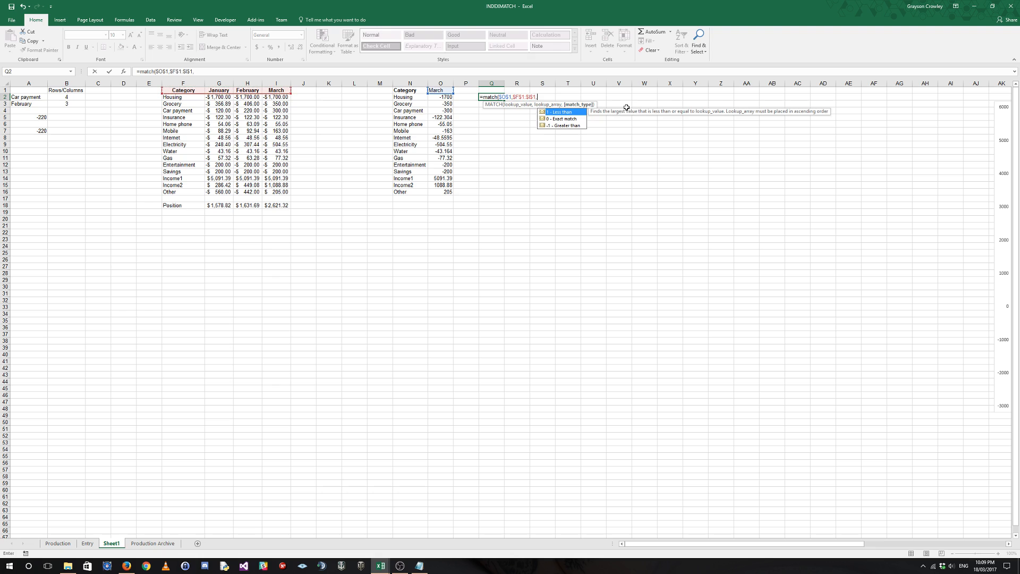
key(Down)
key(Tab)
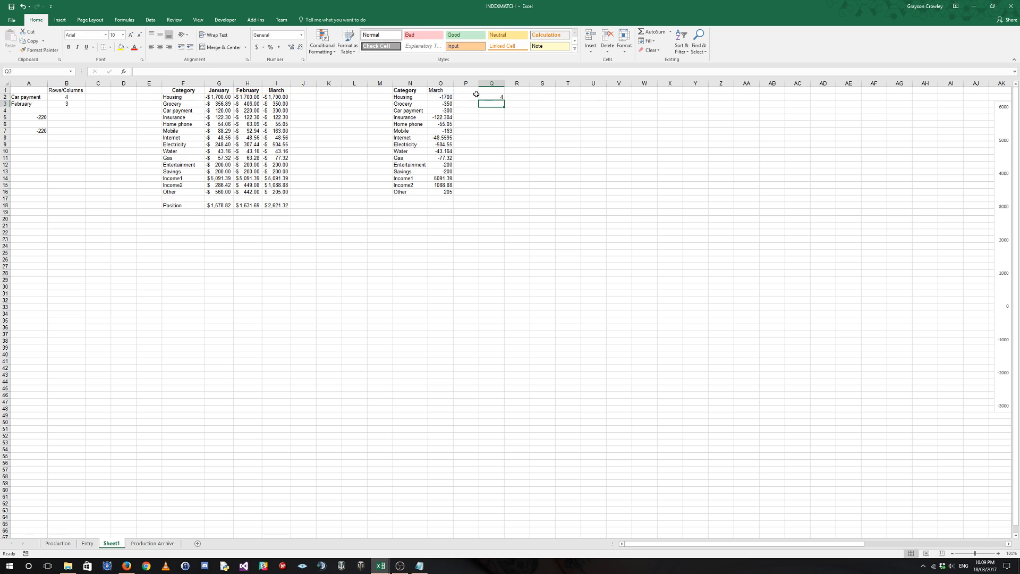
Compare Q2's MATCH formula with the month in O1 and the VLOOKUP formula in O2.
click(492, 99)
click(447, 90)
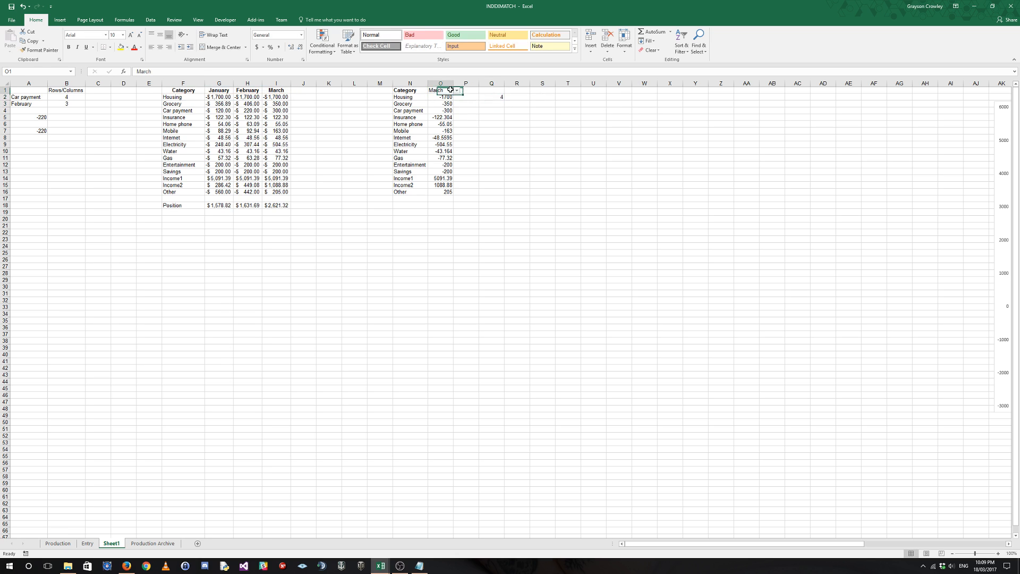
click(501, 98)
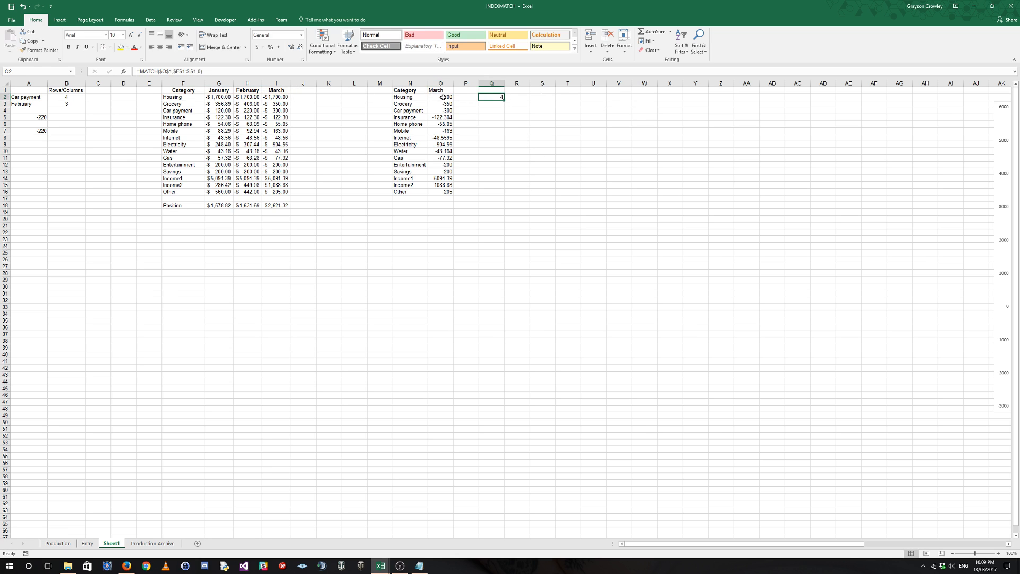
click(442, 97)
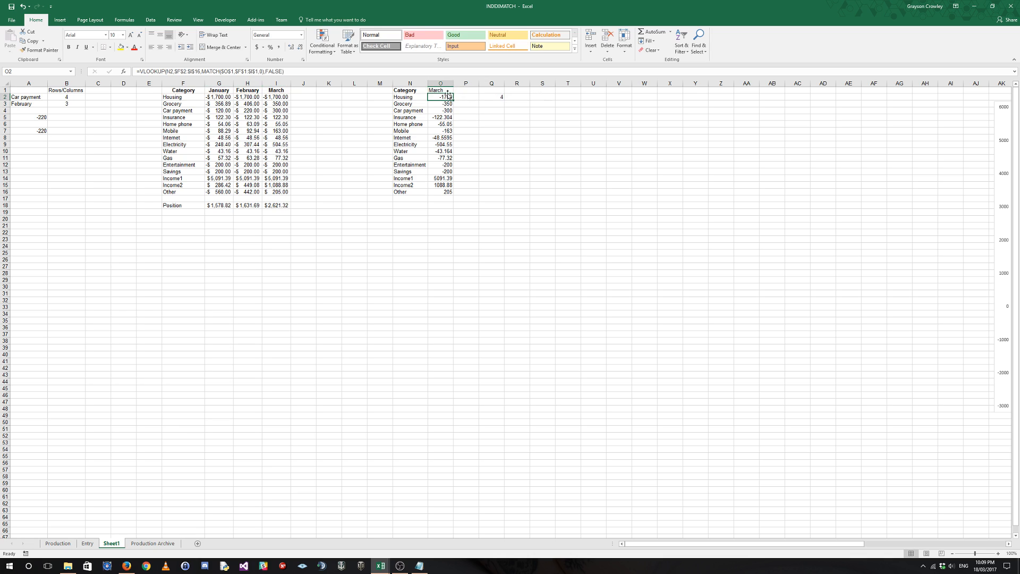
click(493, 98)
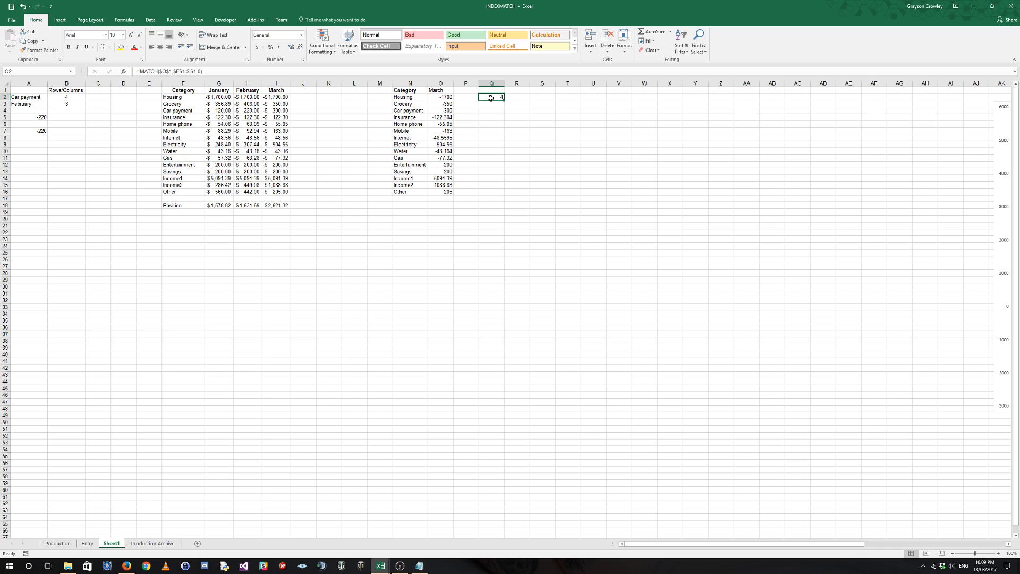
Set the month in O1 to February and check Q2's position against the headers in F1:H1.
click(440, 90)
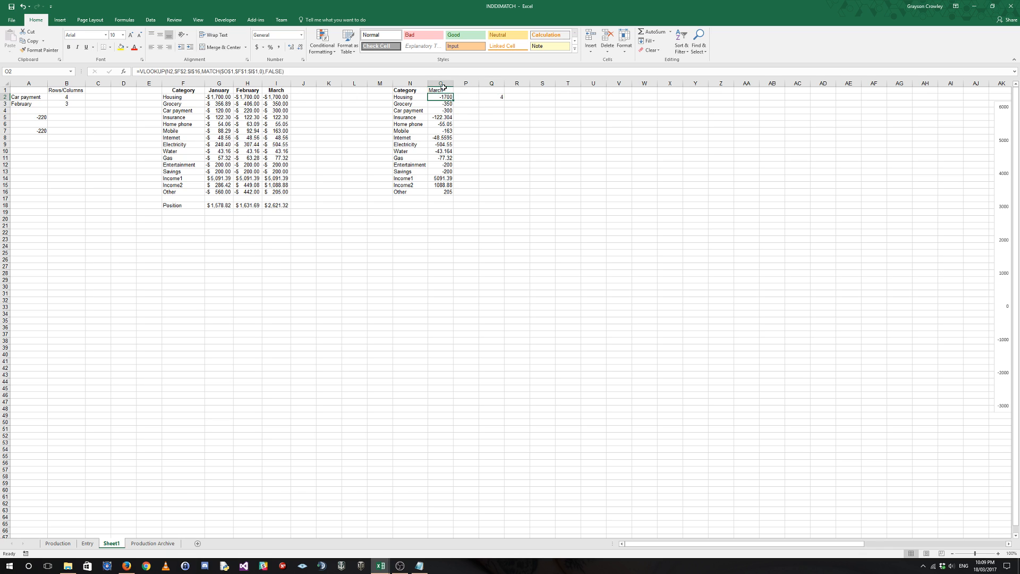
click(457, 90)
click(448, 102)
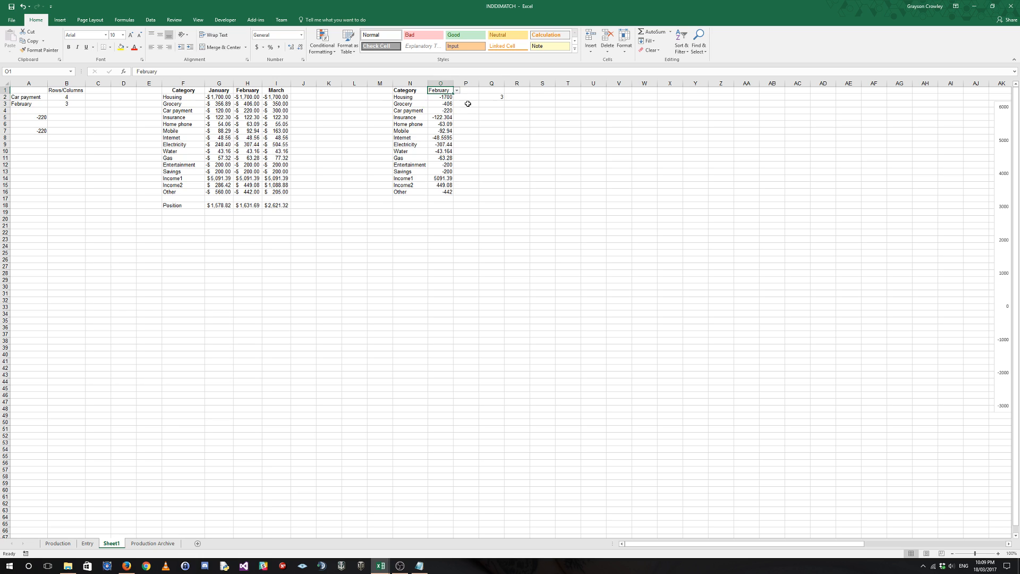
click(496, 97)
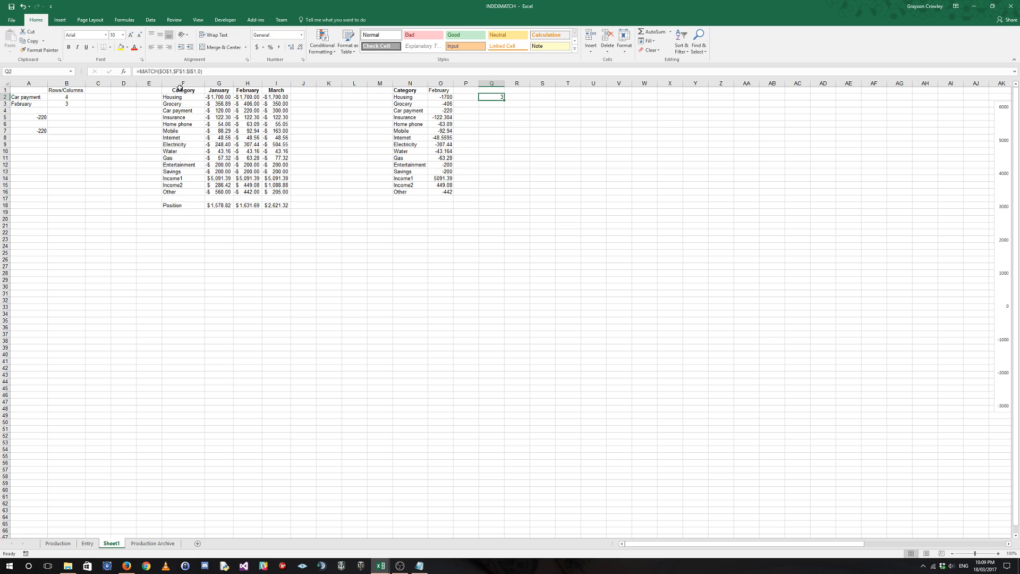
drag(180, 90, 248, 90)
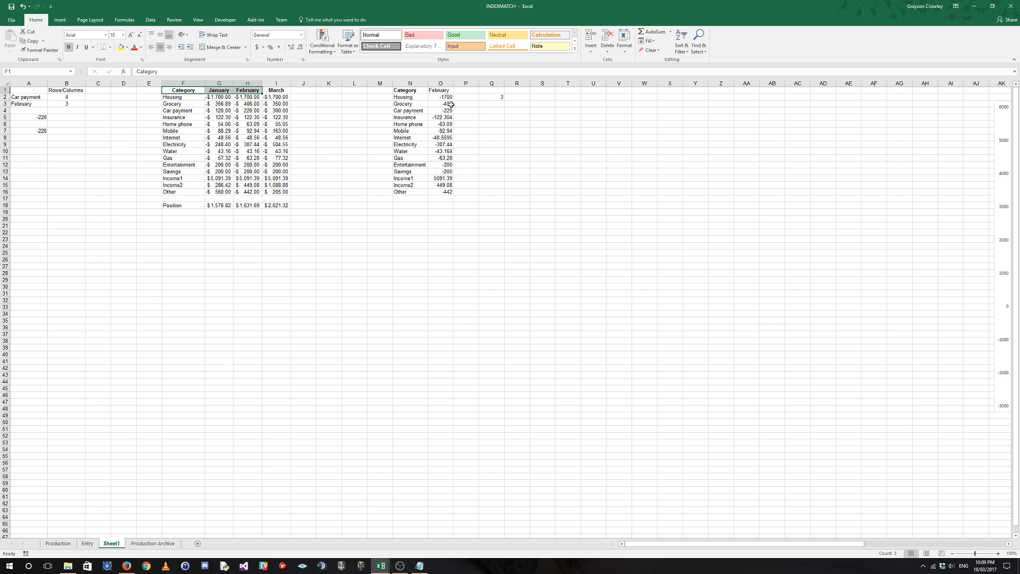
Set the month in O1 to January and check Q2's position against the headers in F1:G1.
click(444, 91)
click(456, 90)
click(444, 97)
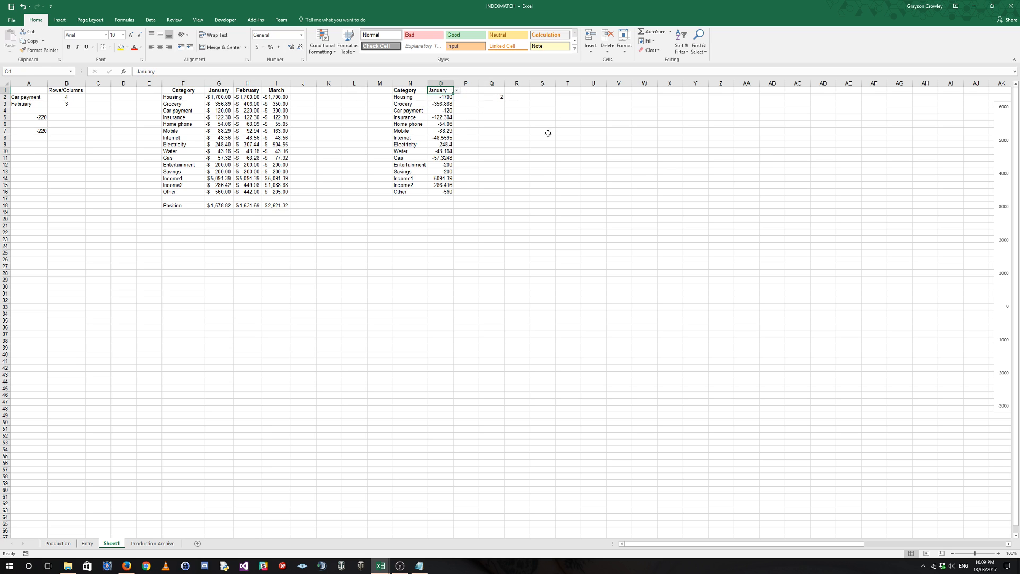
drag(176, 91, 232, 90)
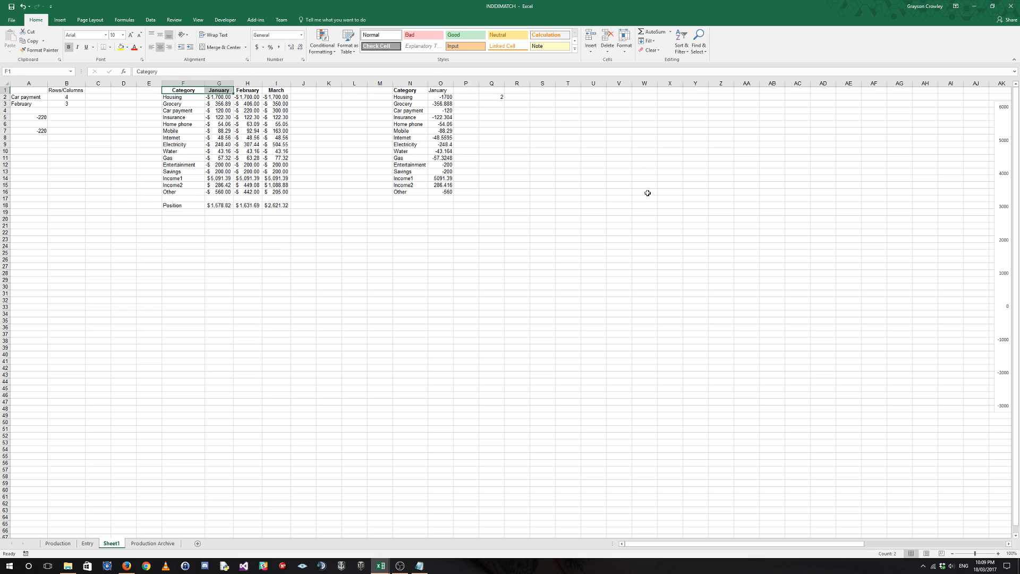
click(489, 98)
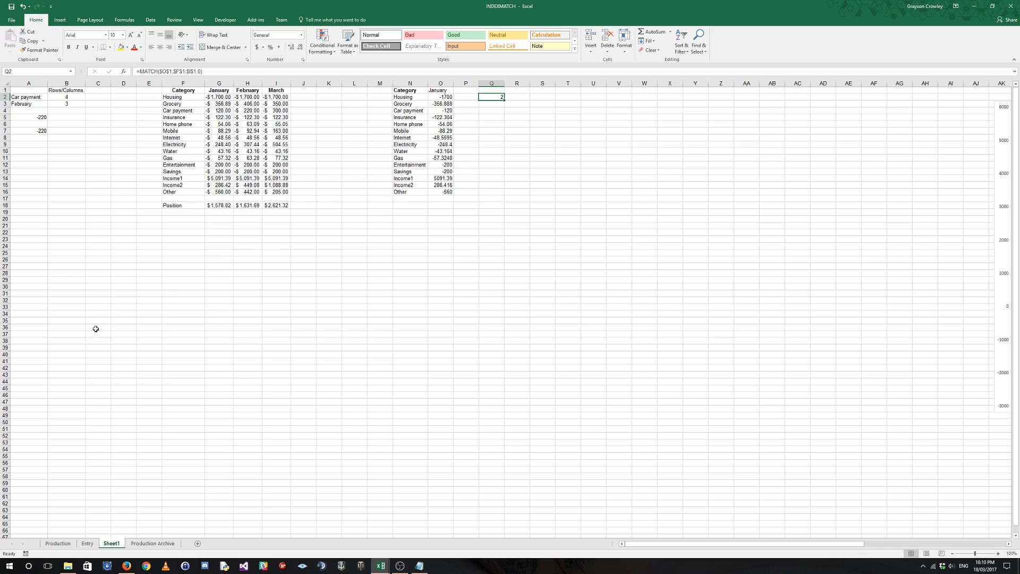
click(214, 99)
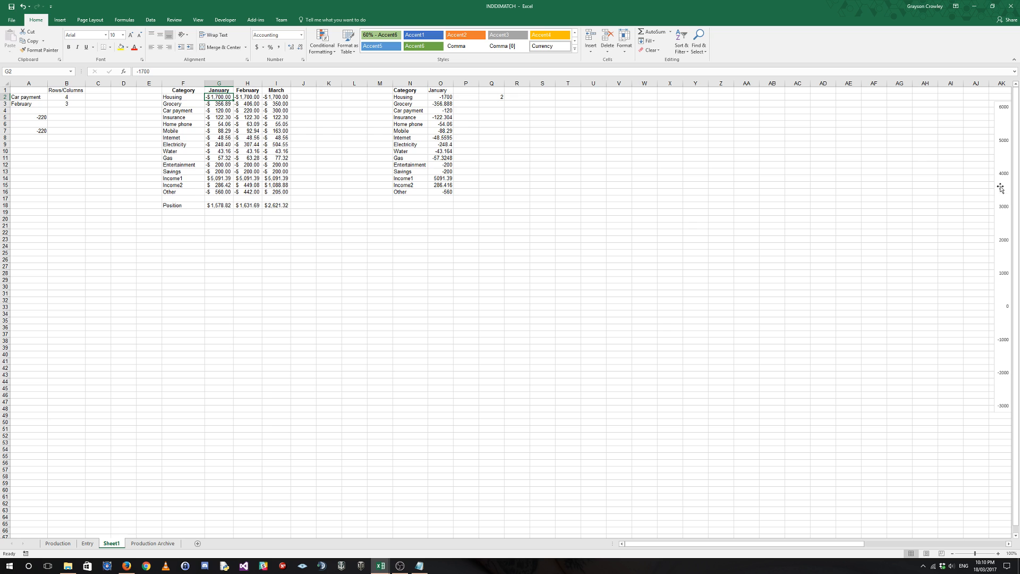
Move the month drop-down from O1 to H22 and the column chart beside the budget table, starting at J1.
drag(1000, 187, 373, 205)
click(446, 89)
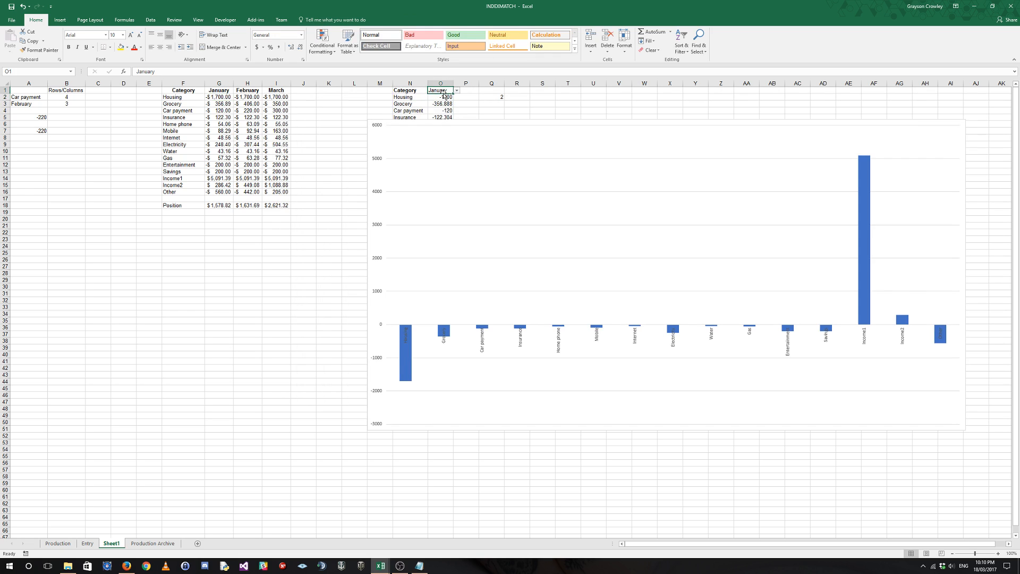
drag(447, 90, 251, 236)
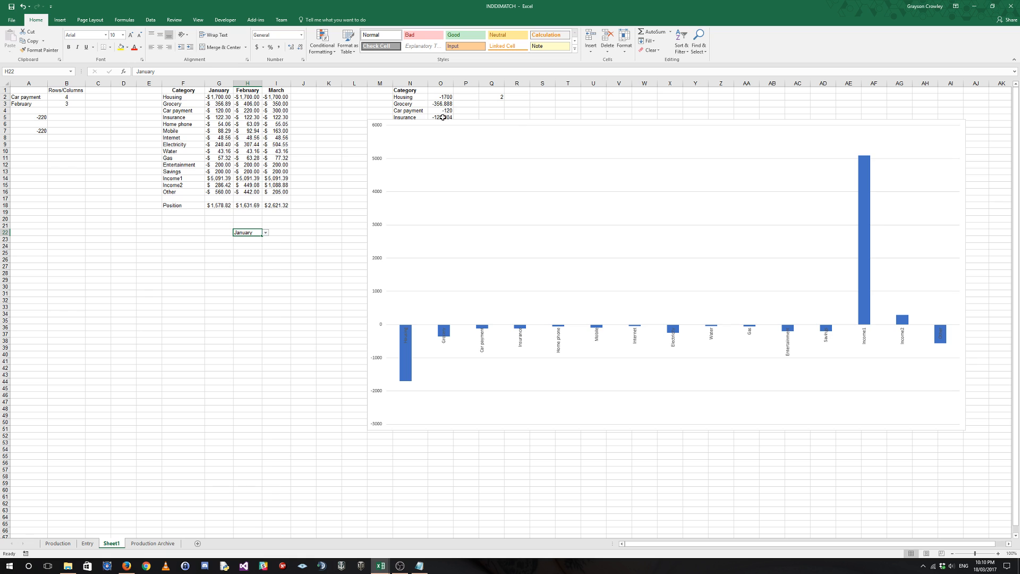
drag(422, 123, 344, 90)
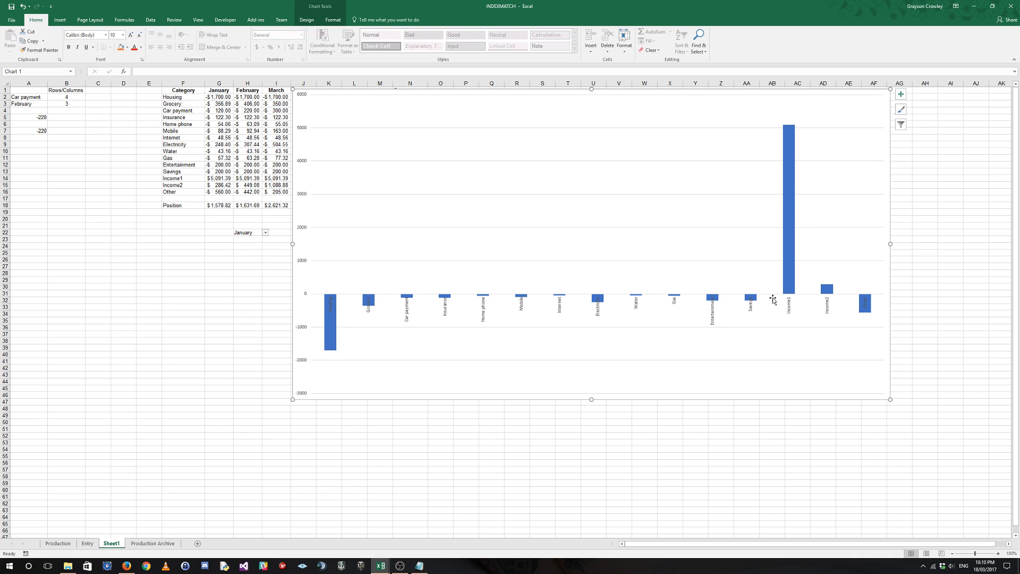
Test the chart by setting the month in H22 to February and finally March.
click(266, 233)
click(245, 245)
click(265, 233)
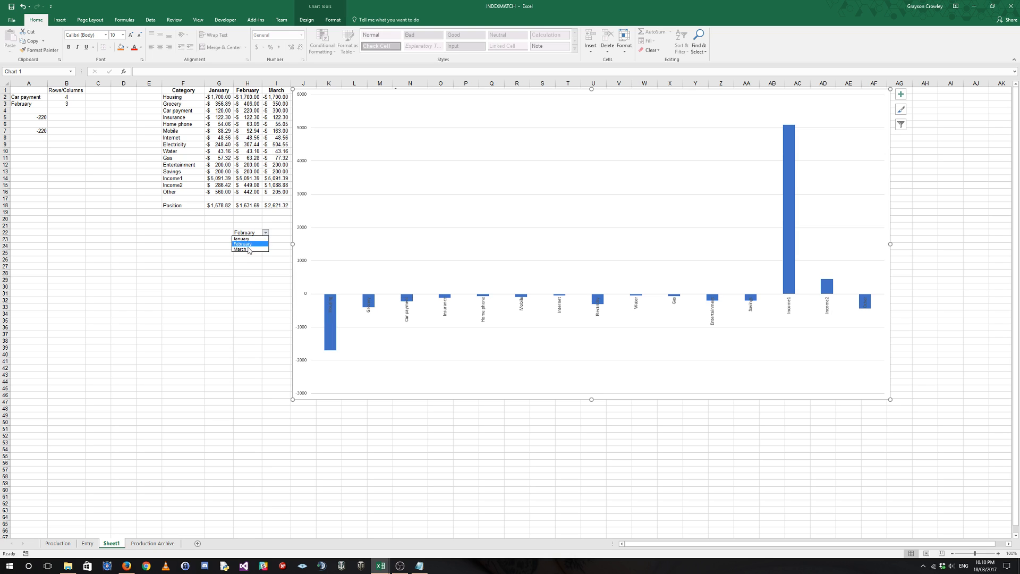
click(247, 253)
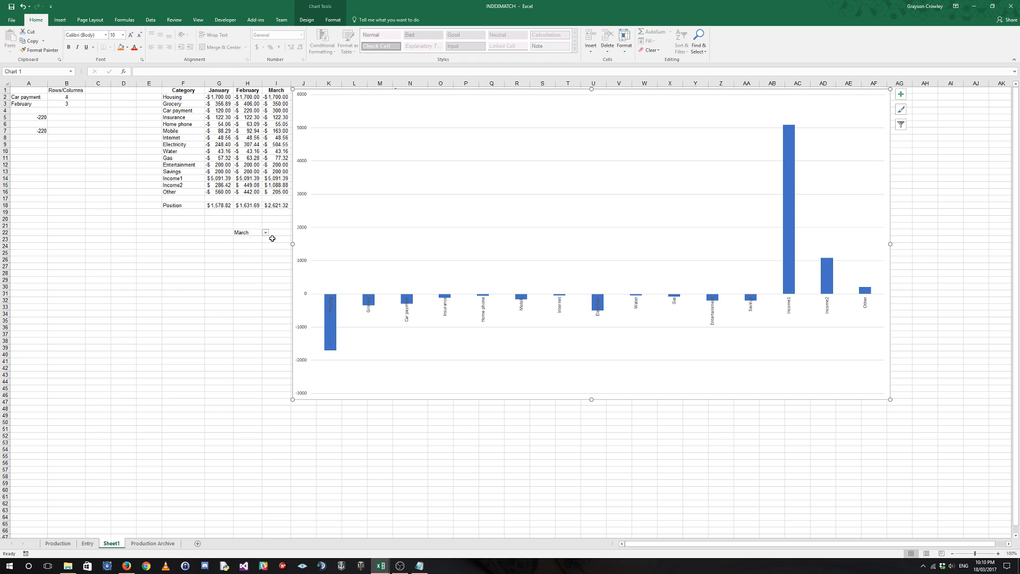
Set January's Income1 amount in G14 to 1500.
click(243, 180)
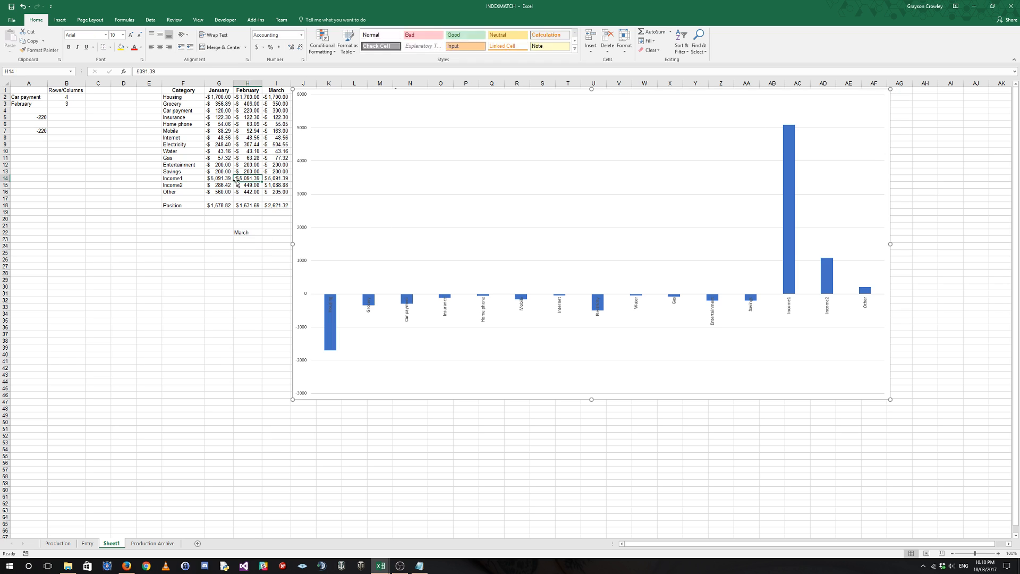
click(218, 179)
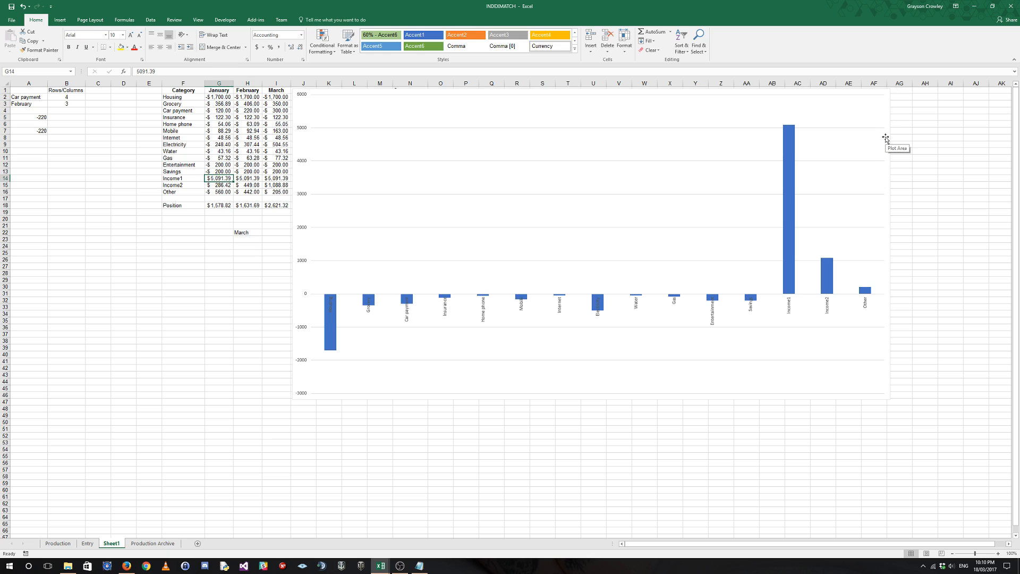
text(1500)
key(Tab)
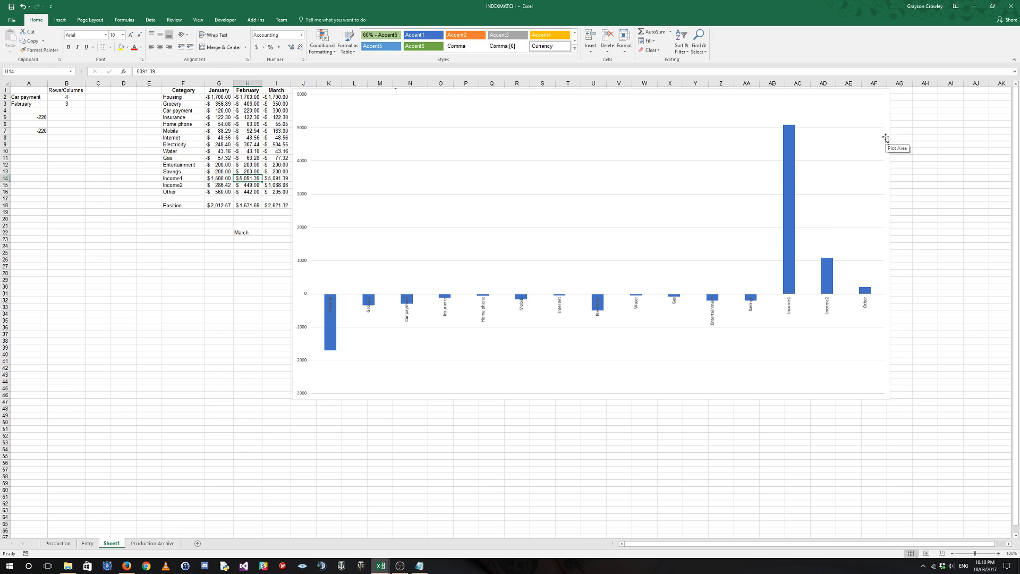
Set the Income1 amounts for February in H14 and March in I14 to 1500.
text(1500)
key(Tab)
text(1500)
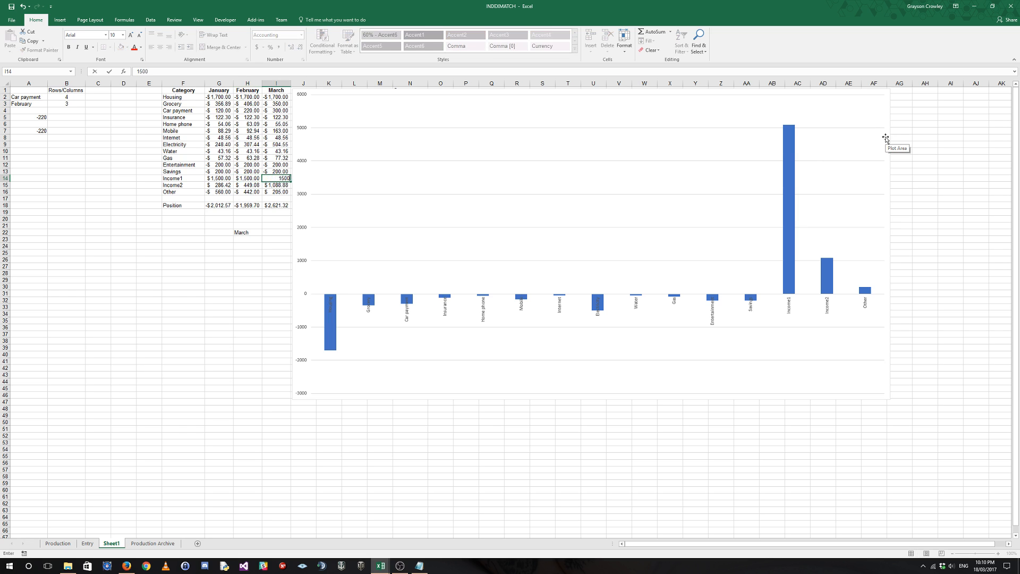
key(Tab)
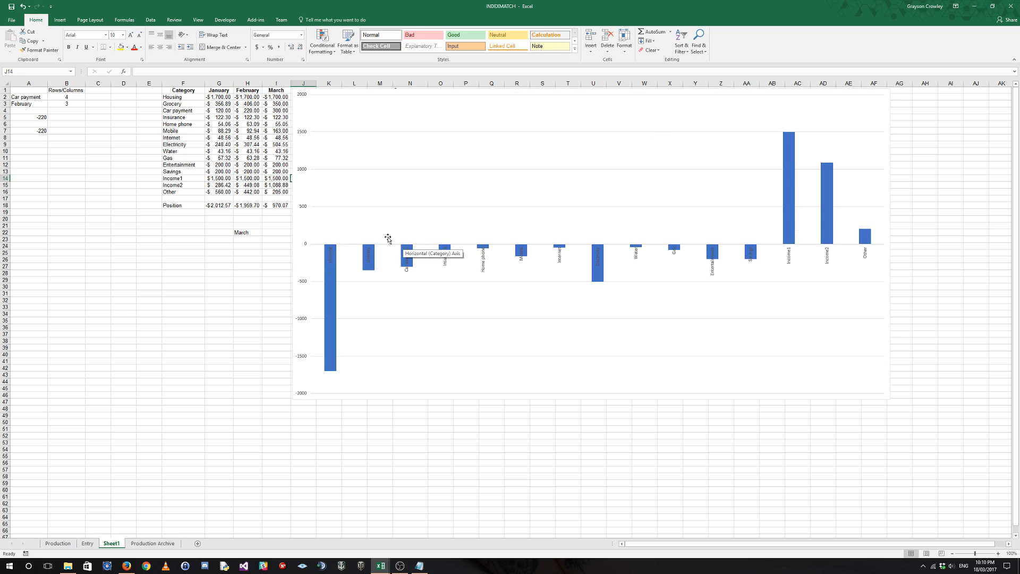
Review the Position totals for January through March in G18:I18.
click(272, 237)
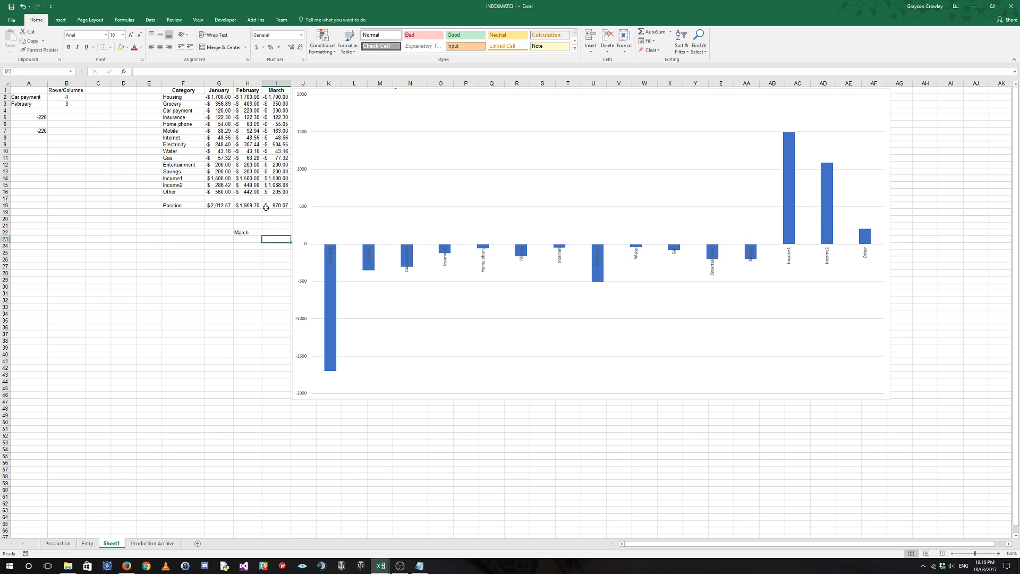
drag(221, 209, 282, 207)
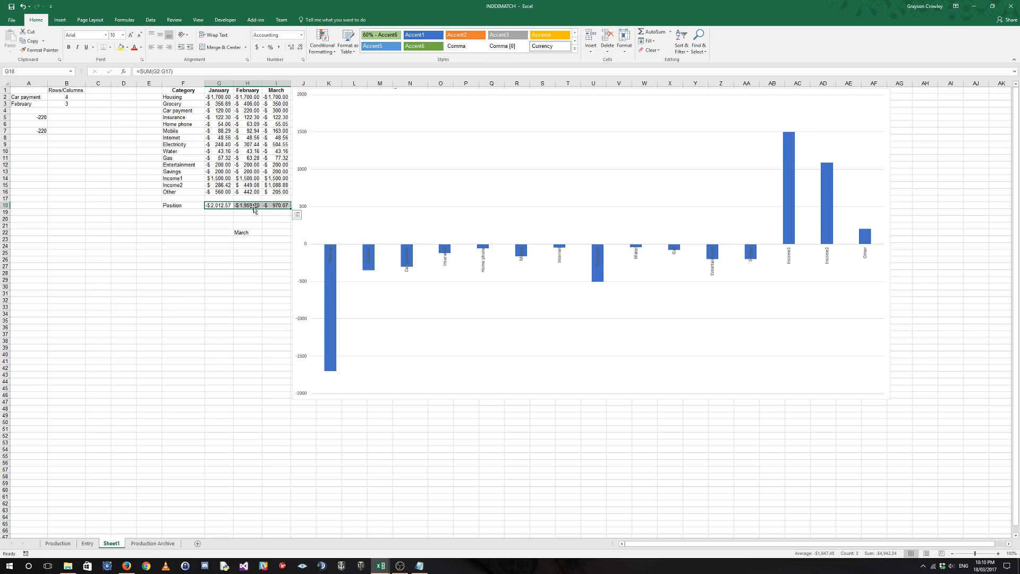
click(256, 219)
click(273, 232)
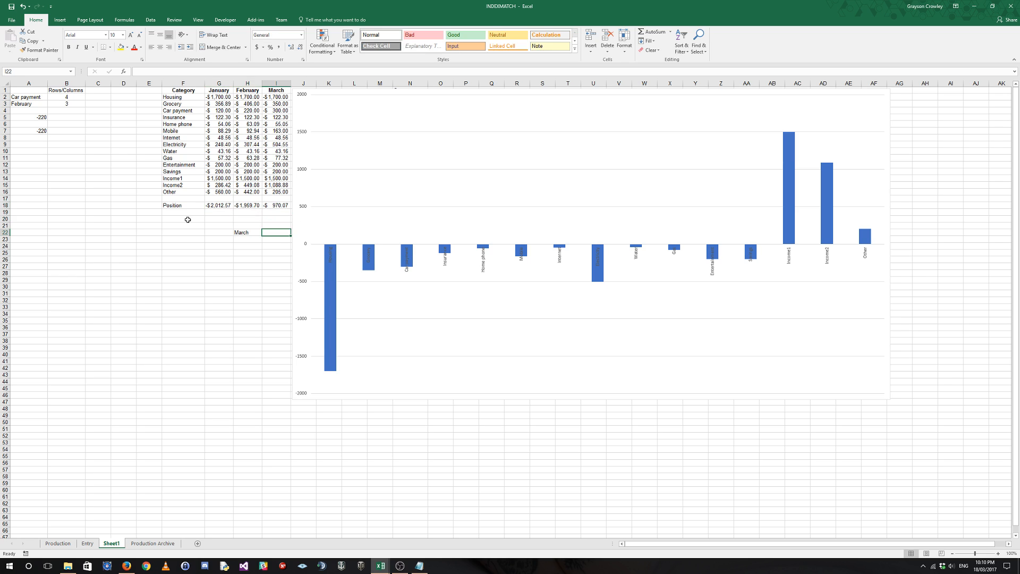
Test the chart by switching the month in H22 to February, January, February again and finally March.
click(243, 234)
click(265, 232)
click(245, 245)
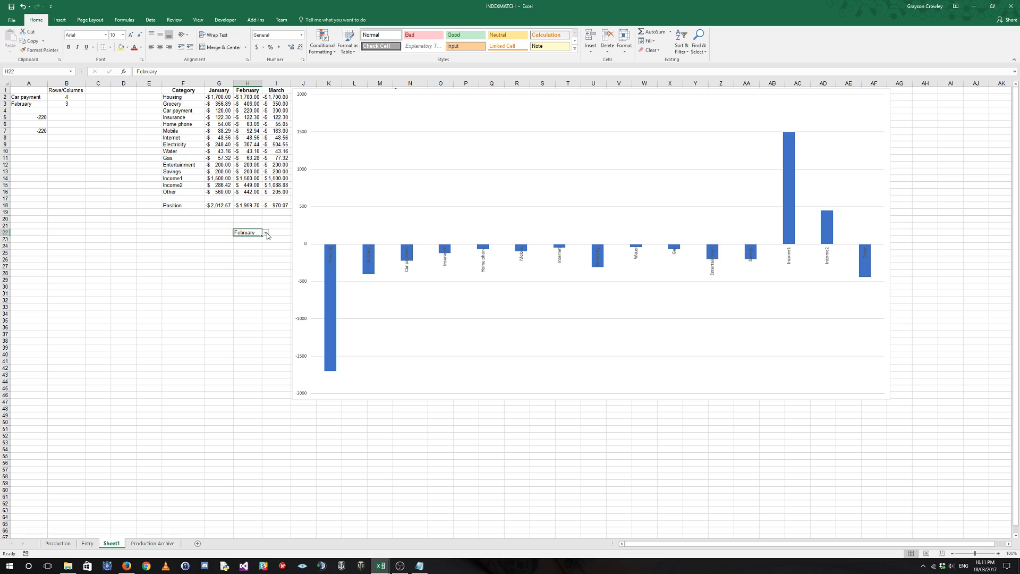
click(265, 233)
click(246, 240)
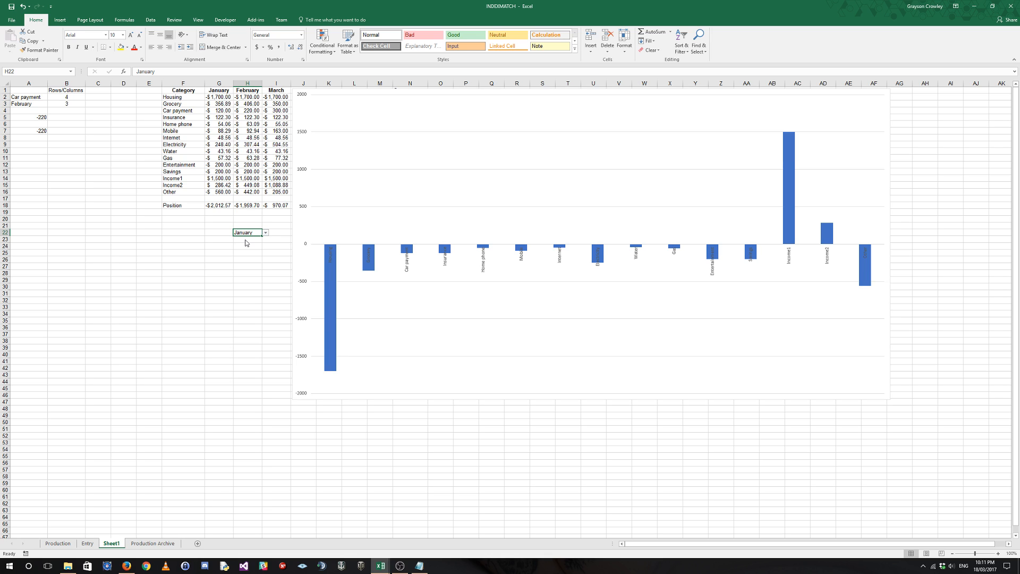
click(265, 233)
click(245, 246)
click(266, 232)
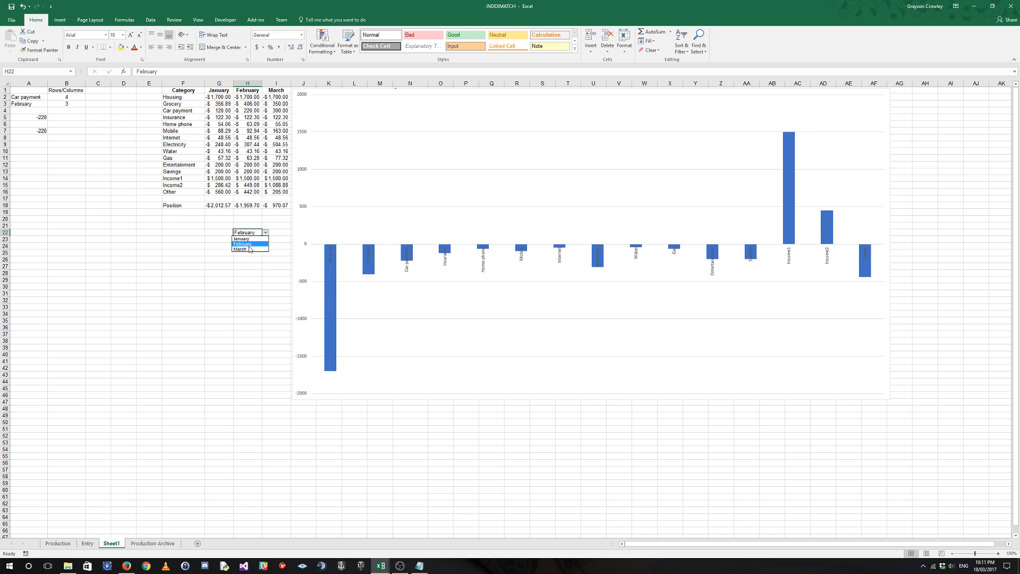
click(250, 251)
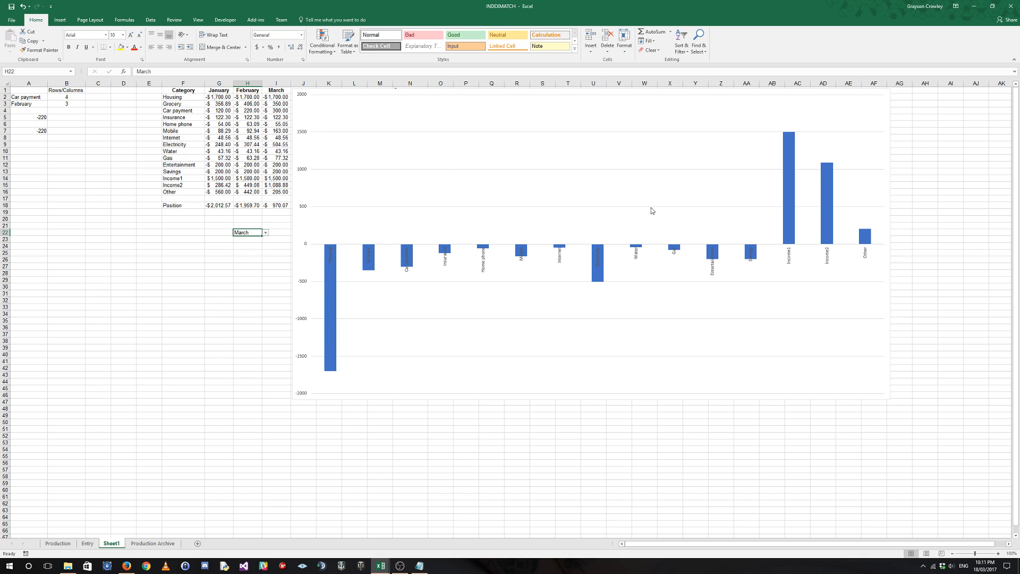
Compare the Housing amounts for January through March in G2:I2 with the chart's Housing column.
drag(217, 97, 277, 96)
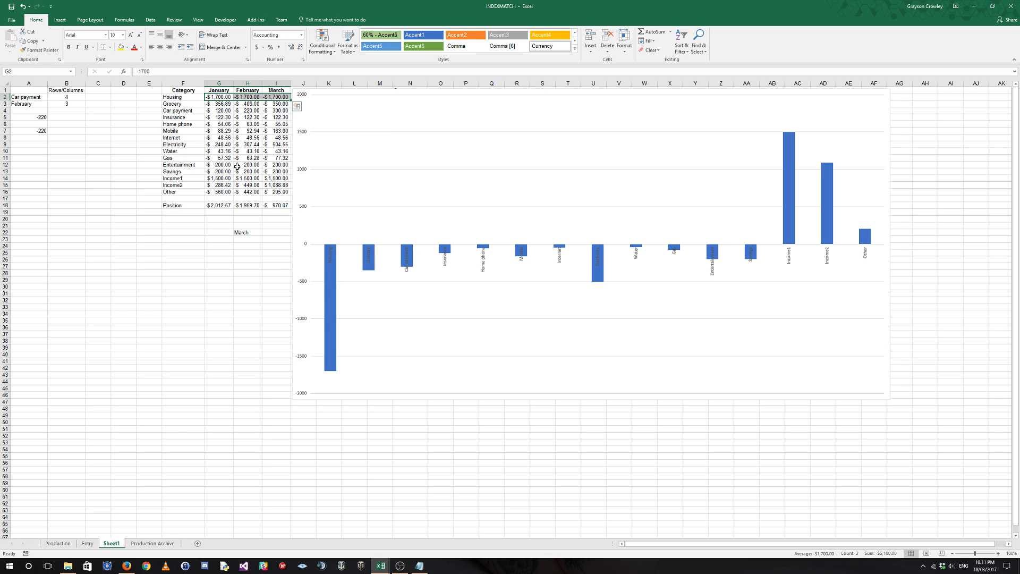
click(263, 230)
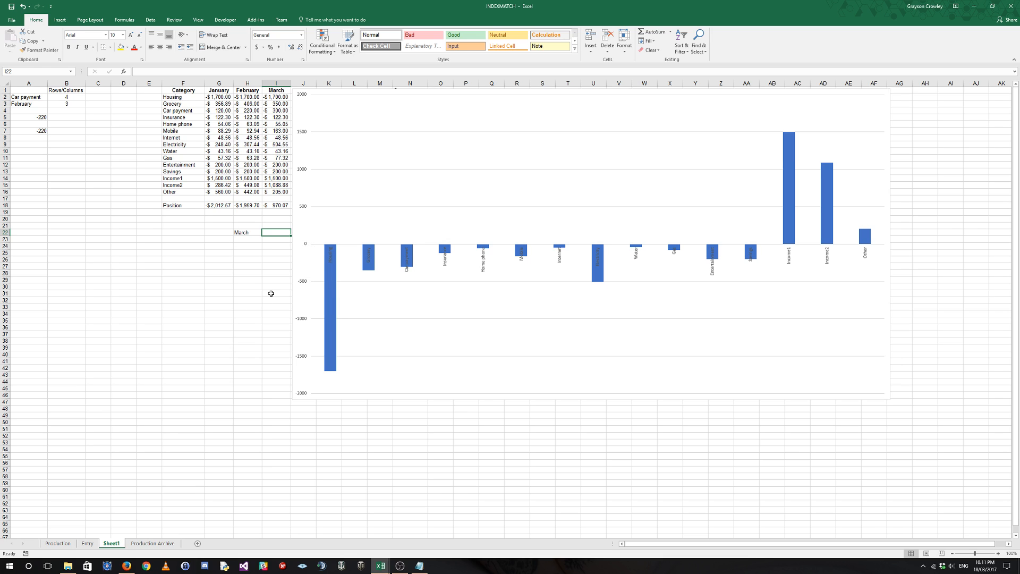
click(420, 566)
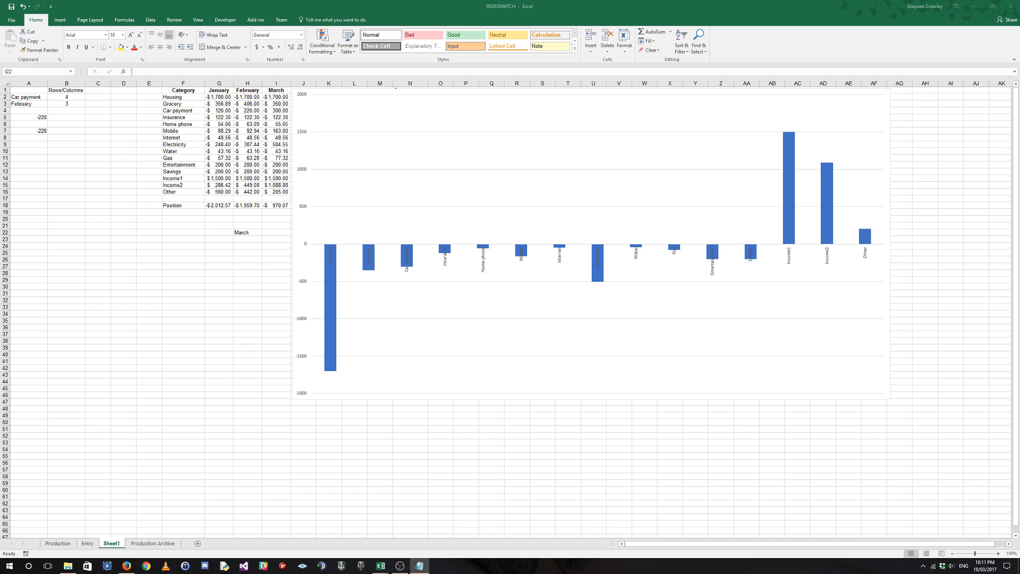
click(194, 253)
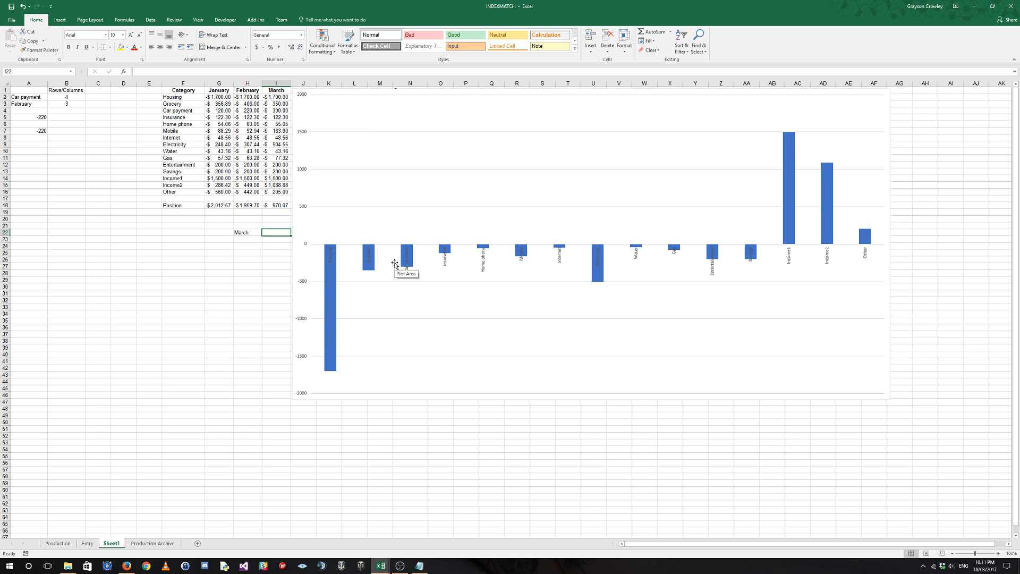
mouse_move(403, 262)
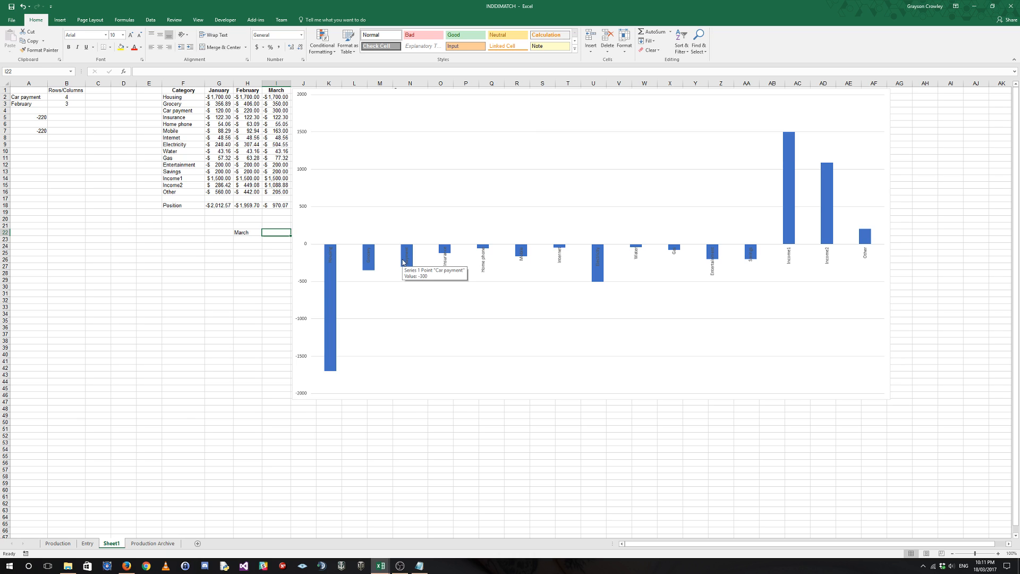